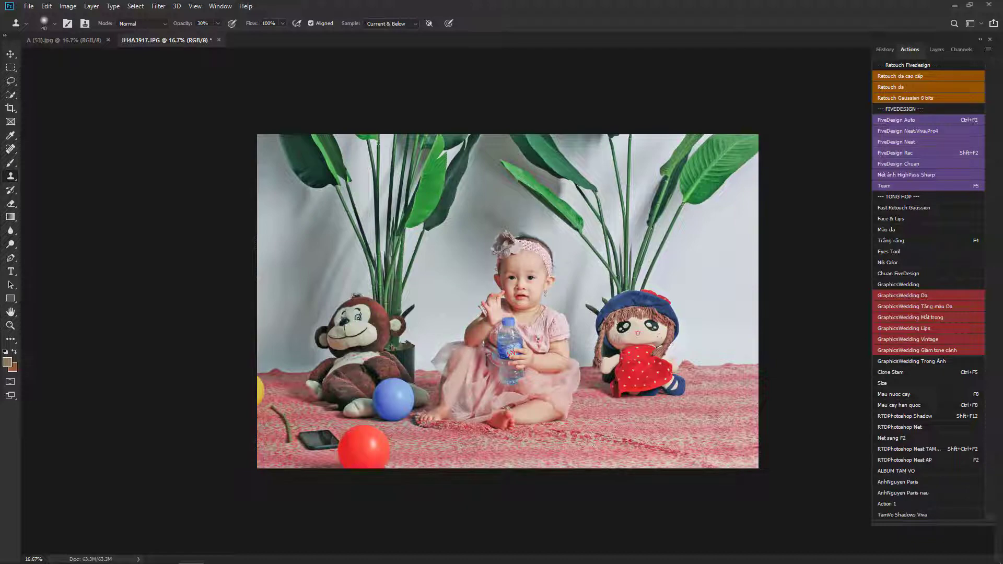
Trace the baby's face and body with the Magnetic Lasso, then deselect
{"action": "scroll", "coordinate": [553, 420], "scroll_direction": "up", "scroll_amount": 3}
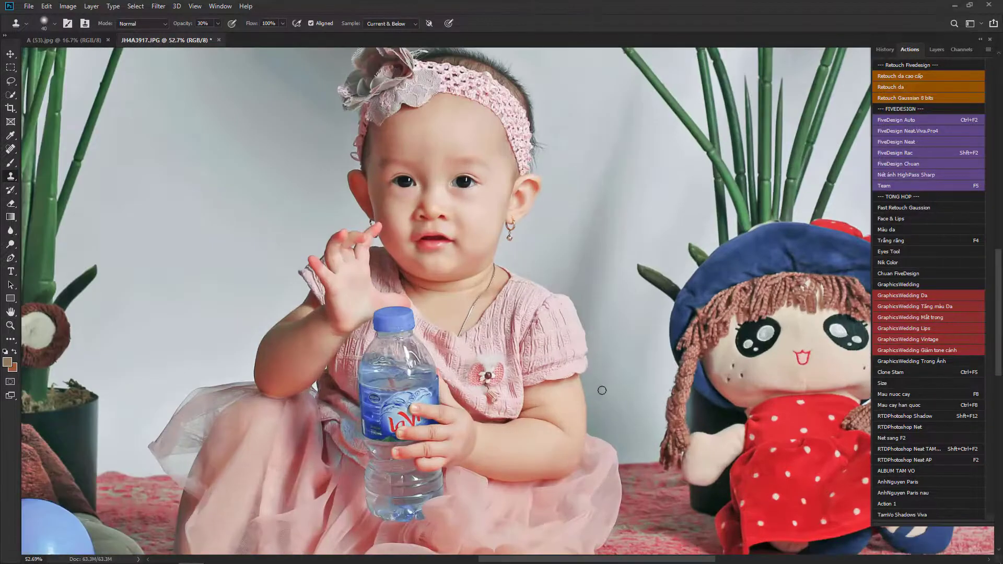
{"action": "scroll", "coordinate": [553, 420], "scroll_direction": "down", "scroll_amount": 2}
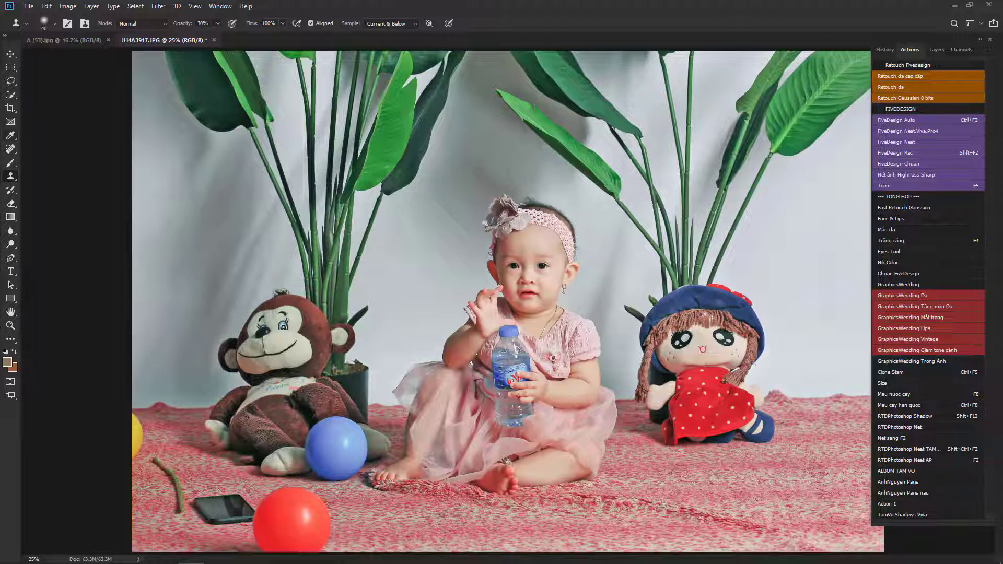
{"action": "left_click", "coordinate": [11, 96]}
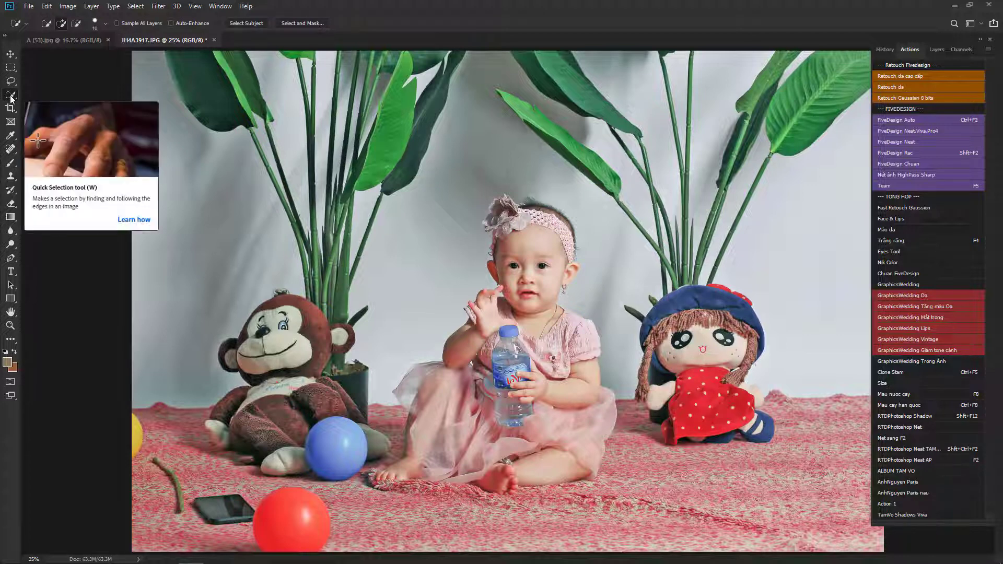
{"action": "left_click_drag", "start_coordinate": [527, 221], "coordinate": [525, 252]}
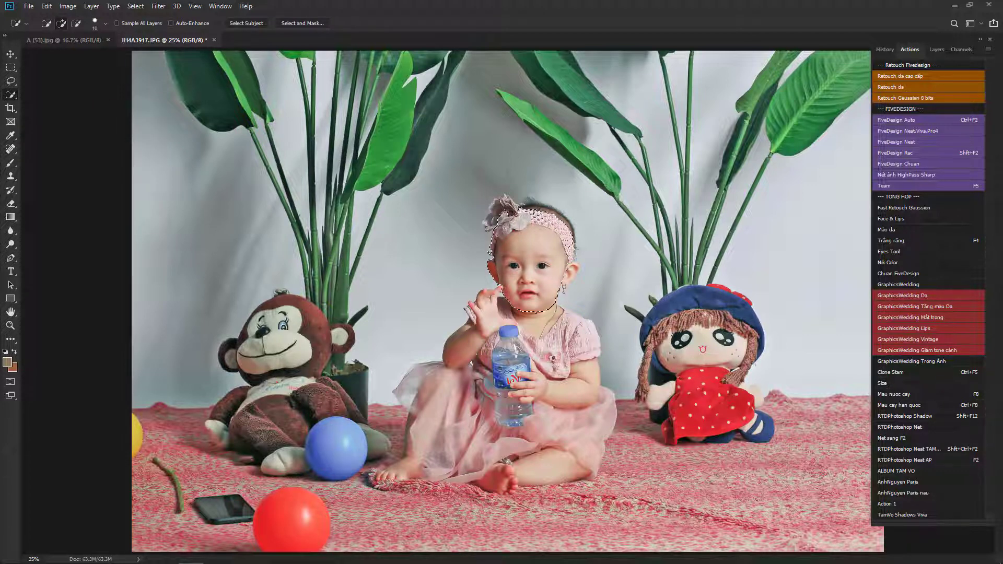
{"action": "left_click_drag", "start_coordinate": [517, 318], "coordinate": [525, 413]}
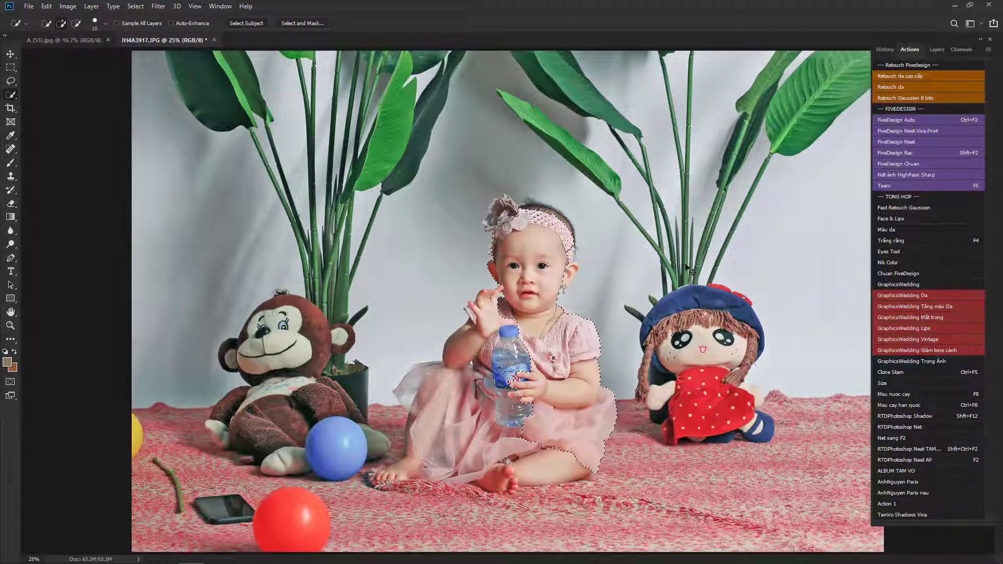
{"action": "key", "text": "ctrl+d"}
Draw a closed pen path around the baby's face
{"action": "left_click", "coordinate": [14, 263]}
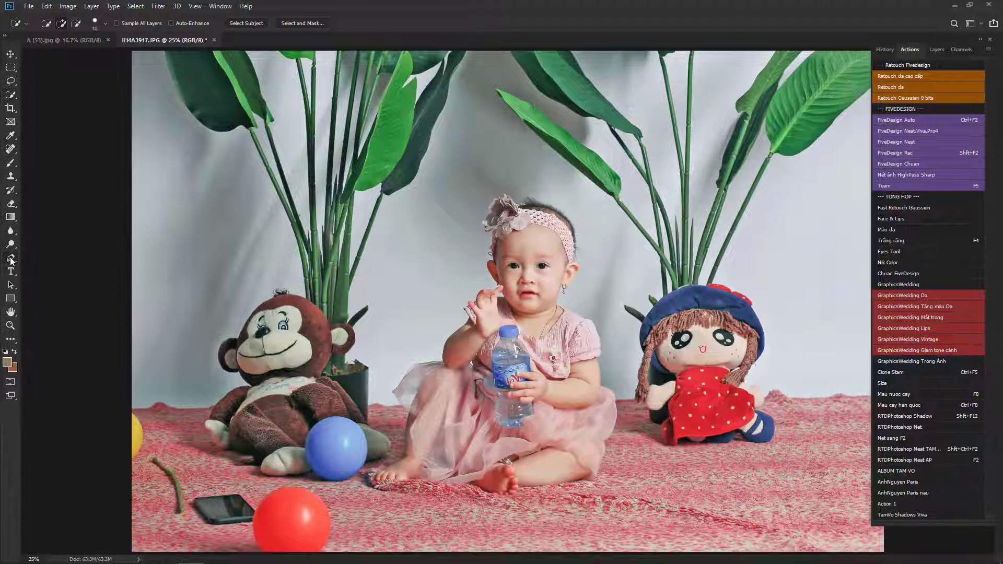
{"action": "scroll", "coordinate": [509, 263], "scroll_direction": "up", "scroll_amount": 5}
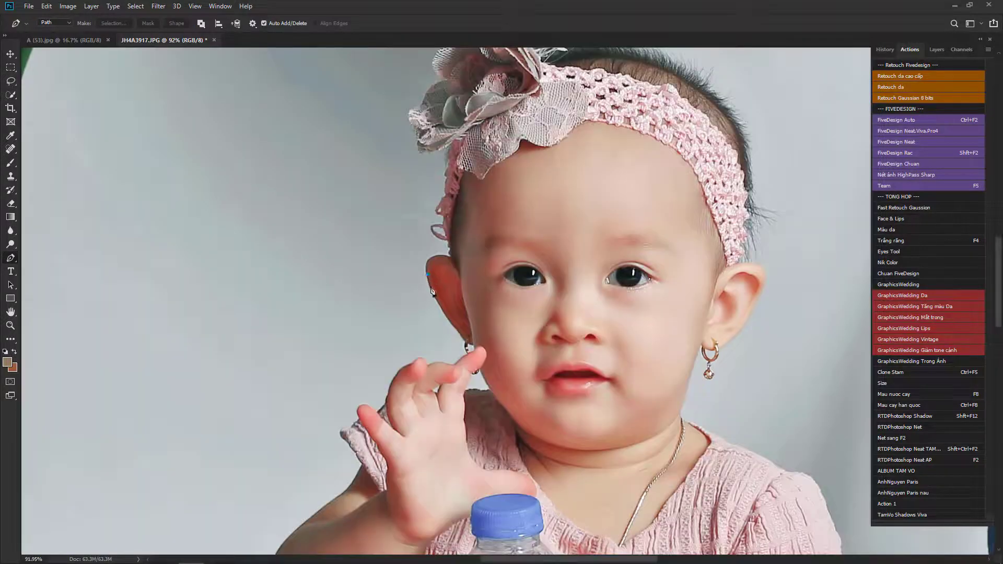
{"action": "left_click", "coordinate": [427, 274]}
{"action": "left_click", "coordinate": [449, 319]}
{"action": "left_click_drag", "start_coordinate": [538, 364], "coordinate": [554, 366]}
{"action": "left_click", "coordinate": [571, 368]}
{"action": "left_click", "coordinate": [646, 253]}
{"action": "left_click", "coordinate": [611, 208]}
{"action": "left_click", "coordinate": [525, 191]}
{"action": "left_click", "coordinate": [479, 201]}
{"action": "left_click", "coordinate": [471, 211]}
Convert the face path to a selection, deselect it, and fit the photo on screen
{"action": "key", "text": "ctrl+Return"}
{"action": "key", "text": "ctrl+d"}
{"action": "key", "text": "ctrl+0"}
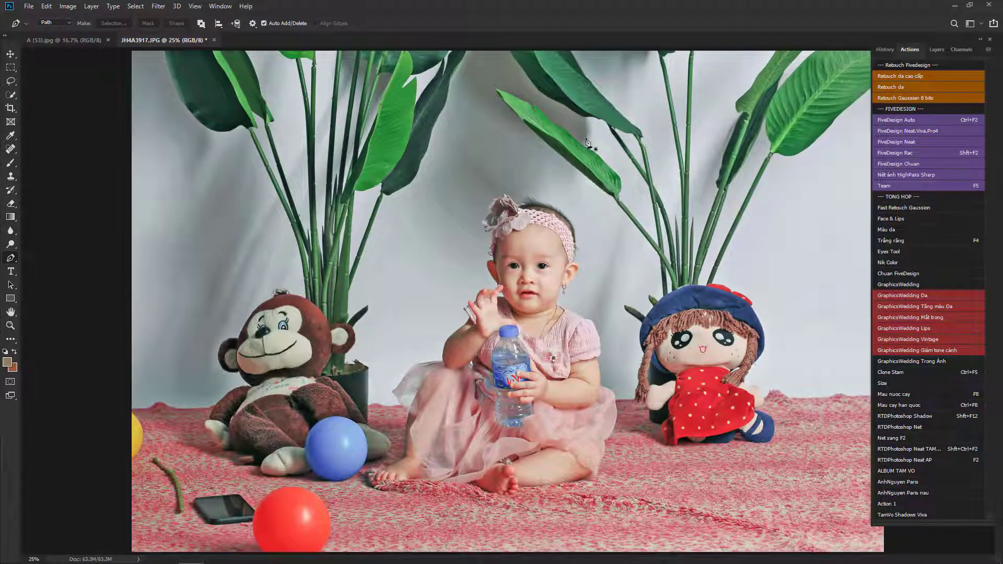
Open Select and Mask and preview the photo in On Black view mode
{"action": "left_click", "coordinate": [133, 7]}
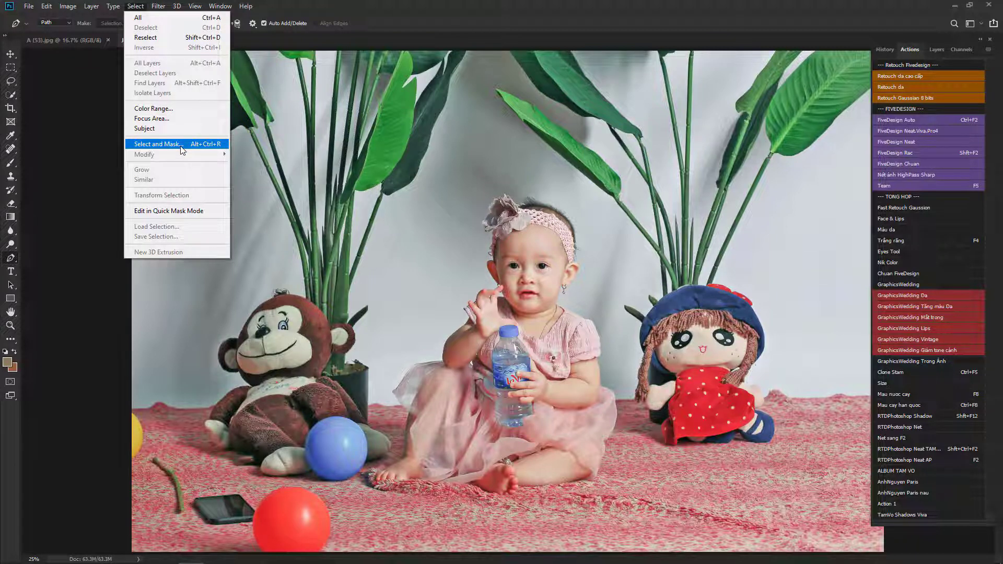
{"action": "left_click", "coordinate": [182, 145]}
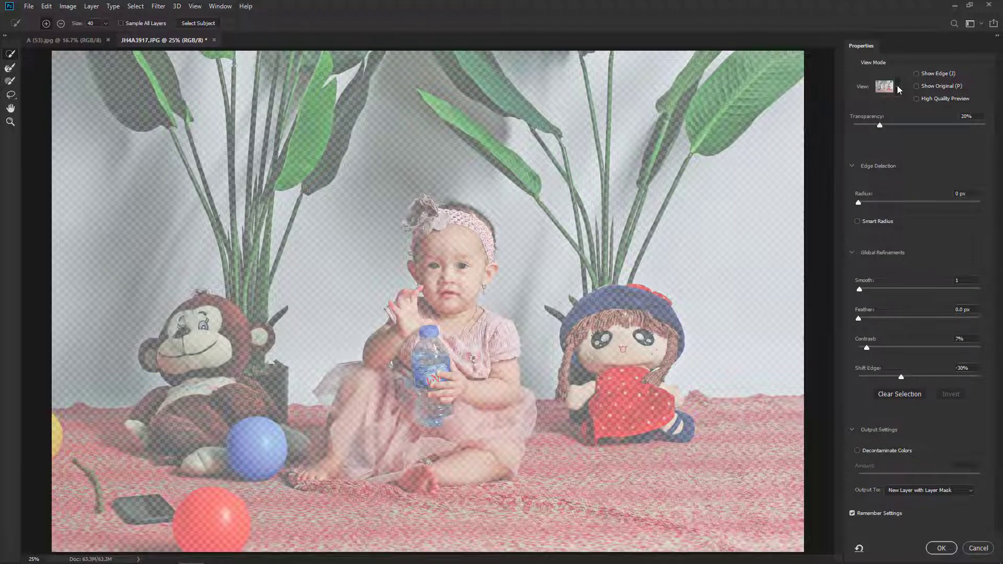
{"action": "left_click", "coordinate": [897, 88]}
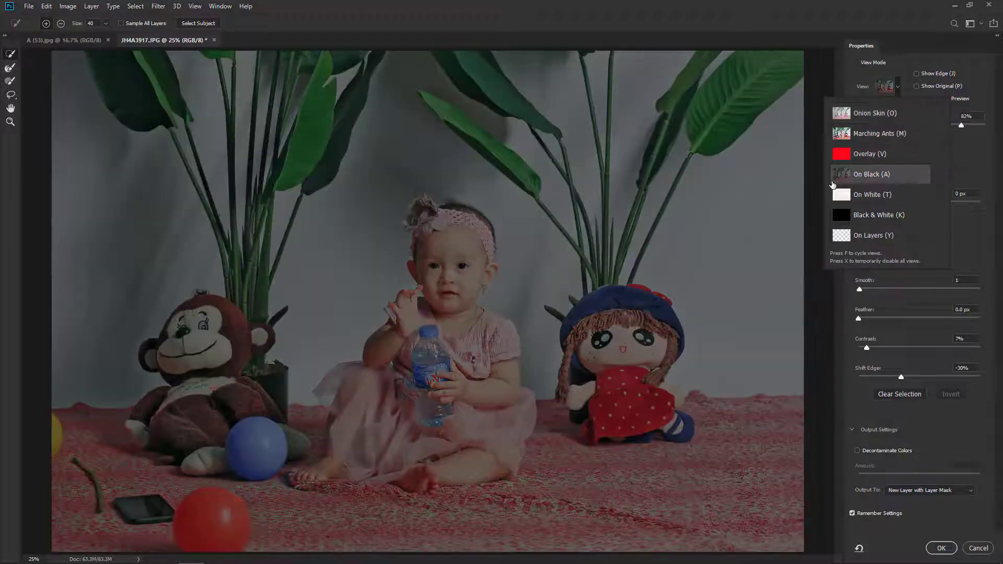
{"action": "left_click", "coordinate": [964, 158]}
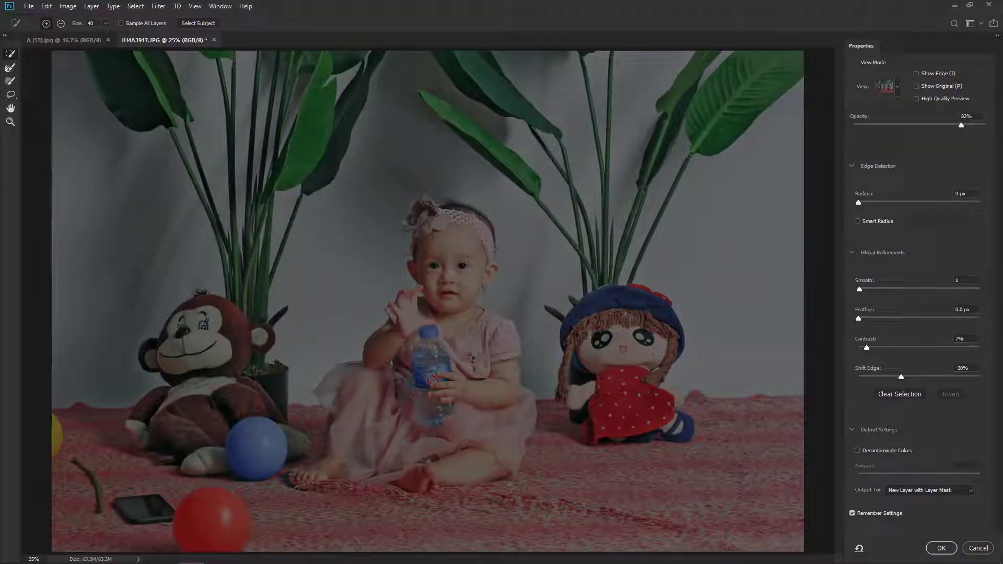
{"action": "scroll", "coordinate": [451, 212], "scroll_direction": "up", "scroll_amount": 1}
{"action": "scroll", "coordinate": [451, 212], "scroll_direction": "up", "scroll_amount": 1}
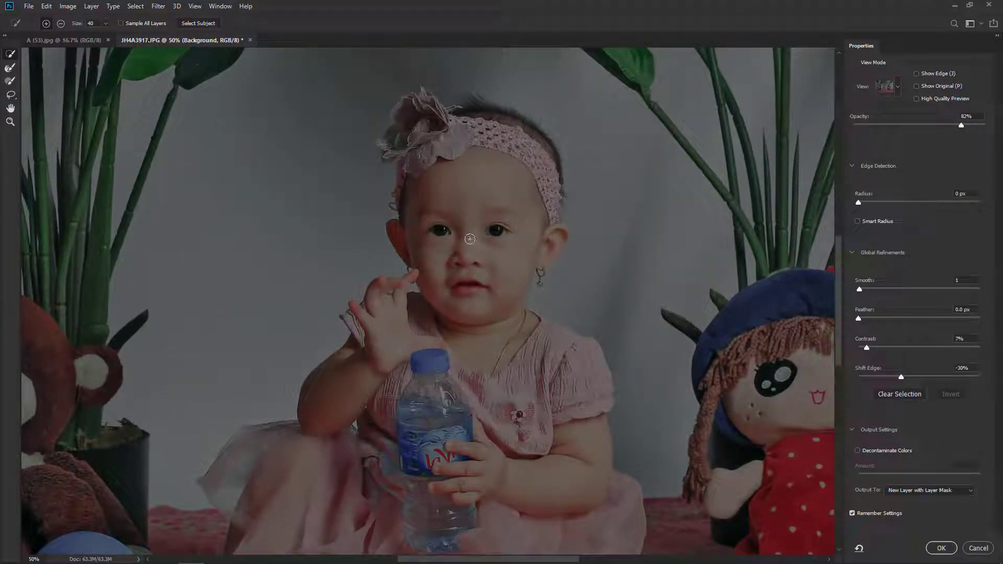
{"action": "scroll", "coordinate": [487, 274], "scroll_direction": "down", "scroll_amount": 1}
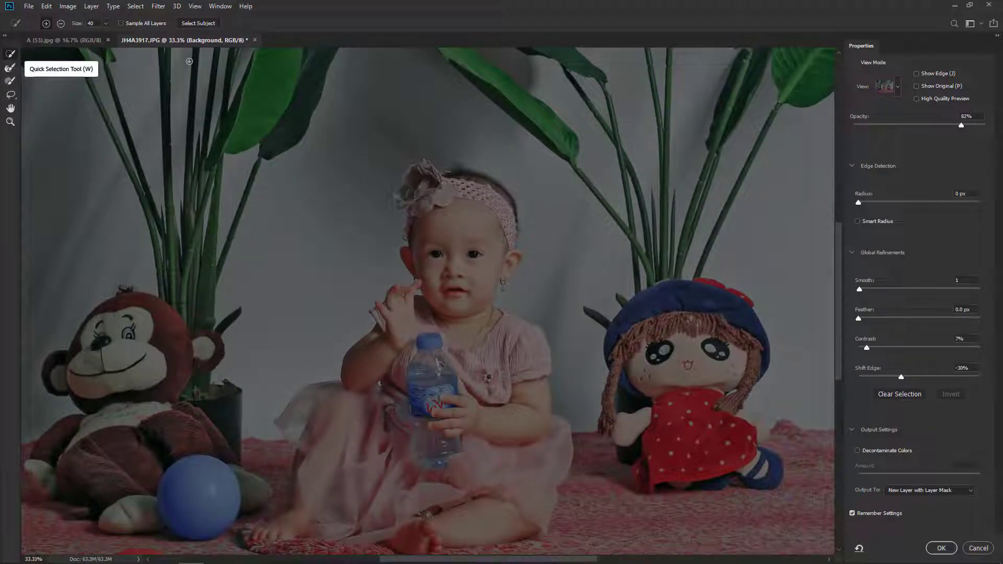
Brush-select the baby's face, headband flower, ear, torso, bottle, raised hand and pink skirt
{"action": "mouse_move", "coordinate": [443, 210]}
{"action": "left_mouse_down"}
{"action": "mouse_move", "coordinate": [426, 187]}
{"action": "mouse_move", "coordinate": [504, 208]}
{"action": "left_mouse_up"}
{"action": "left_click_drag", "start_coordinate": [423, 176], "coordinate": [406, 195]}
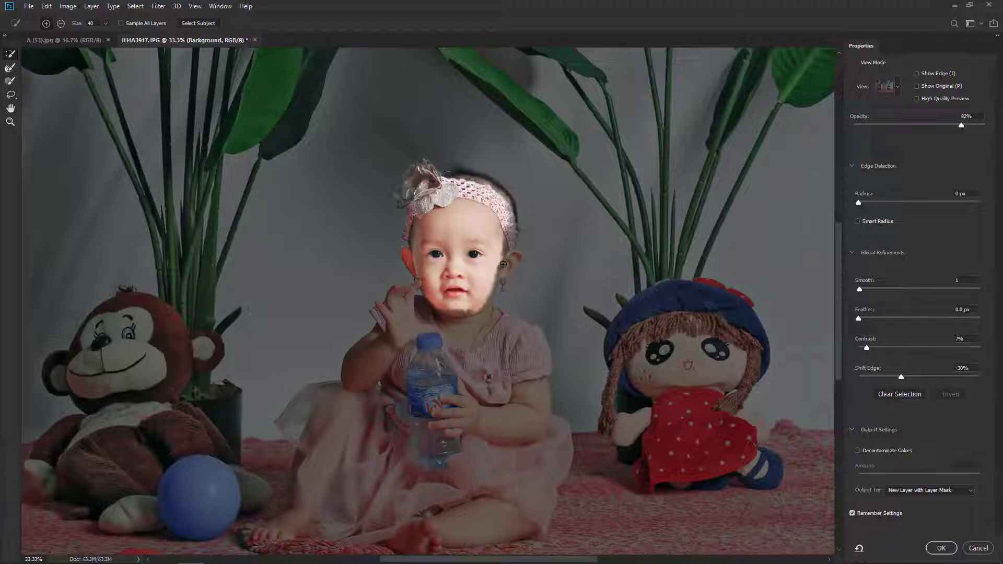
{"action": "left_click_drag", "start_coordinate": [502, 244], "coordinate": [473, 178]}
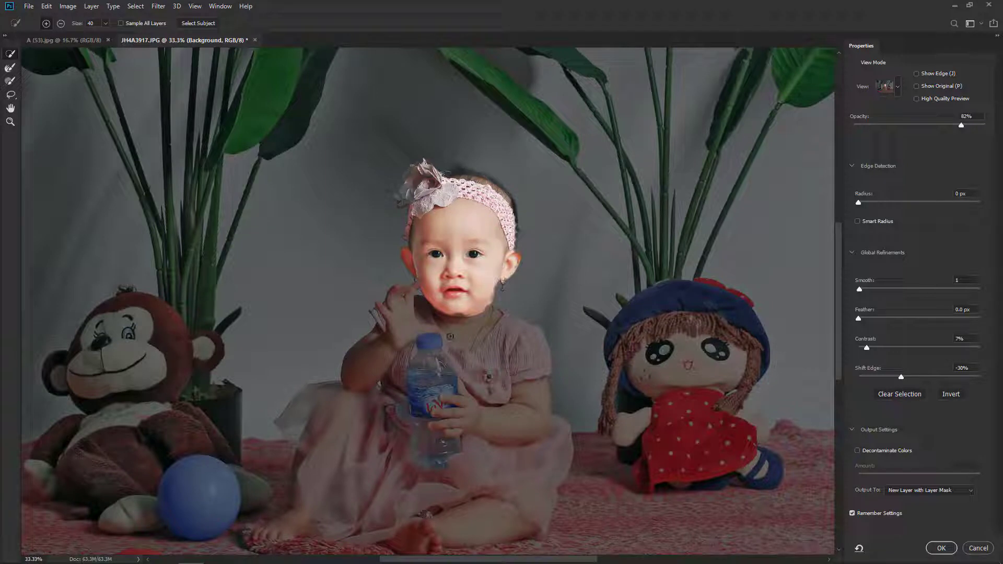
{"action": "left_click_drag", "start_coordinate": [453, 343], "coordinate": [513, 397]}
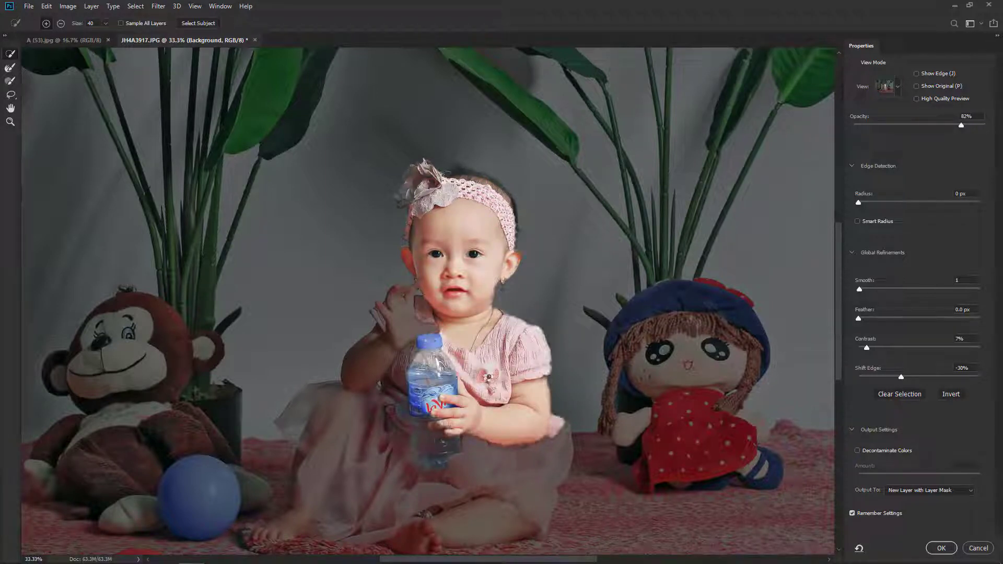
{"action": "mouse_move", "coordinate": [385, 330]}
{"action": "left_mouse_down"}
{"action": "mouse_move", "coordinate": [397, 304]}
{"action": "mouse_move", "coordinate": [357, 382]}
{"action": "left_mouse_up"}
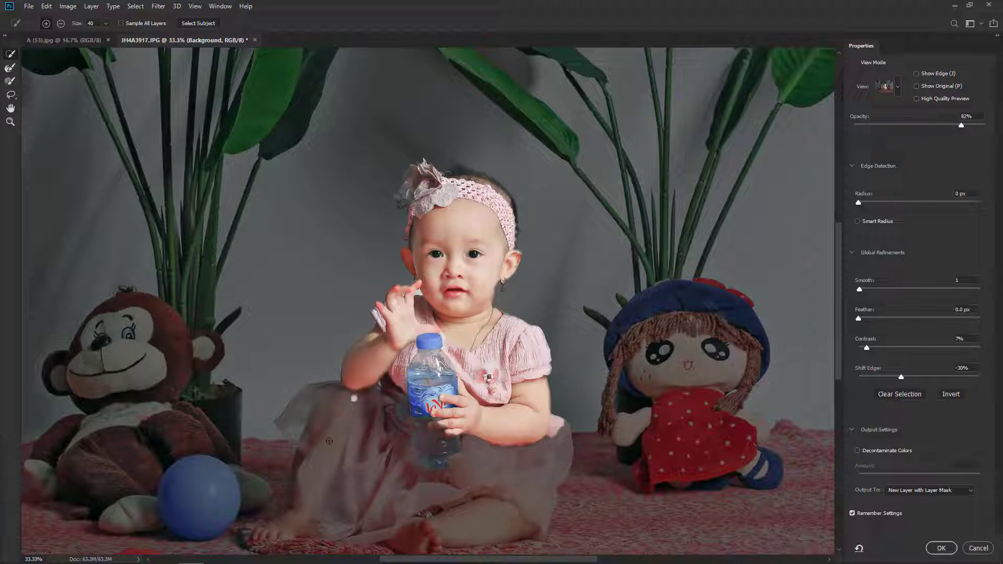
{"action": "left_click_drag", "start_coordinate": [351, 404], "coordinate": [364, 454]}
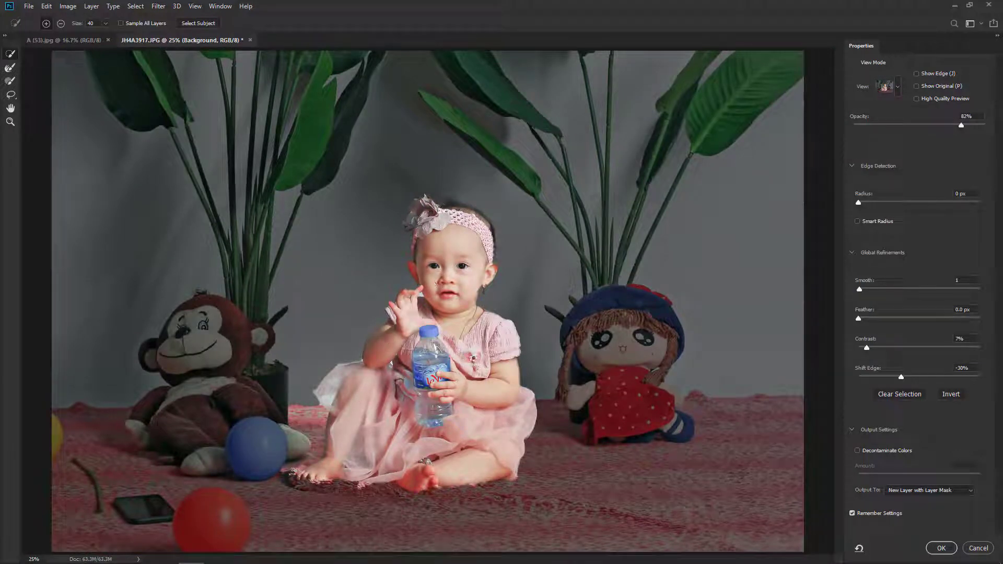
{"action": "left_click_drag", "start_coordinate": [419, 265], "coordinate": [415, 264]}
Refine the selection edges along the arm and upper-left tulle skirt
{"action": "scroll", "coordinate": [426, 412], "scroll_direction": "up", "scroll_amount": 3}
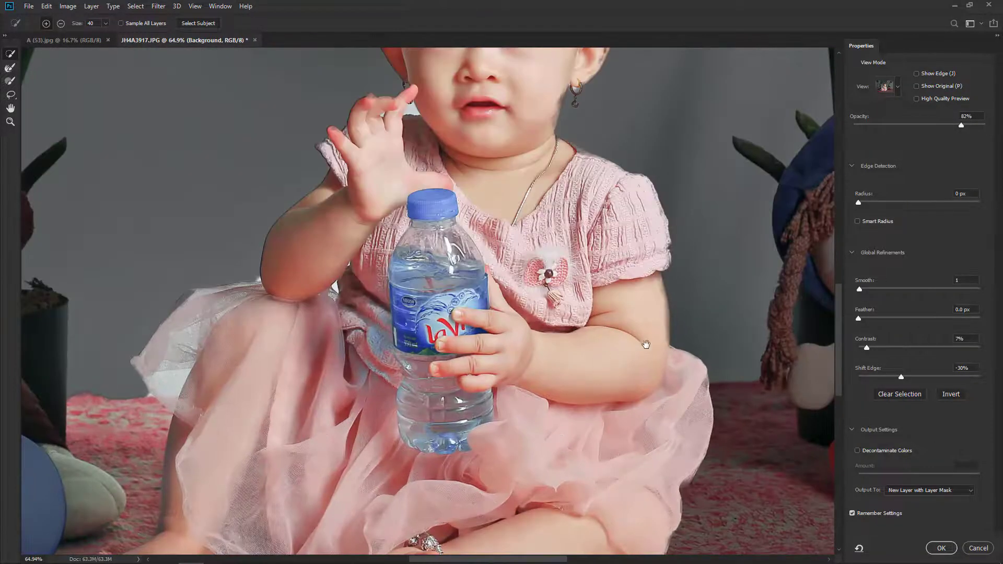
{"action": "left_click_drag", "start_coordinate": [657, 292], "coordinate": [660, 392]}
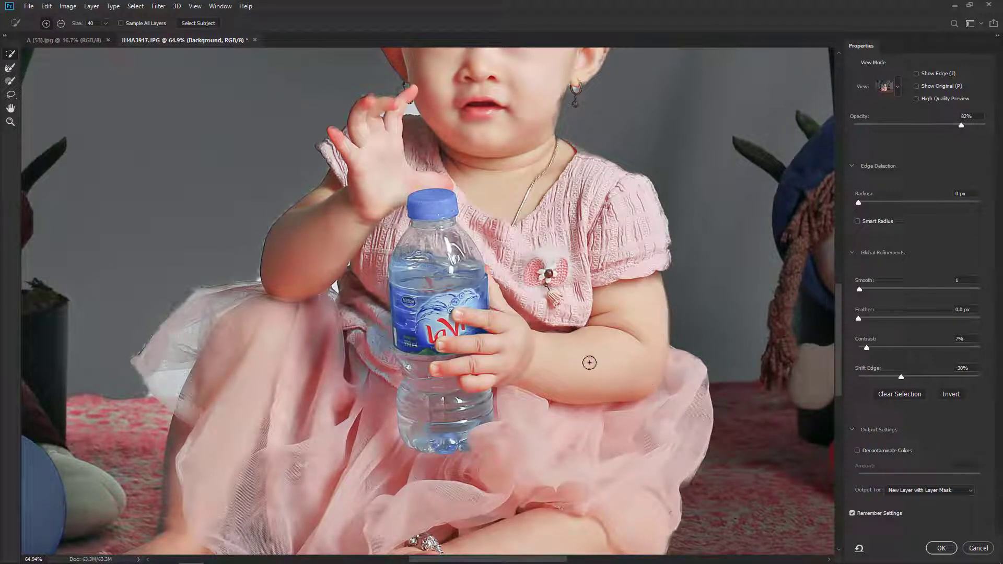
{"action": "left_click_drag", "start_coordinate": [195, 306], "coordinate": [169, 316]}
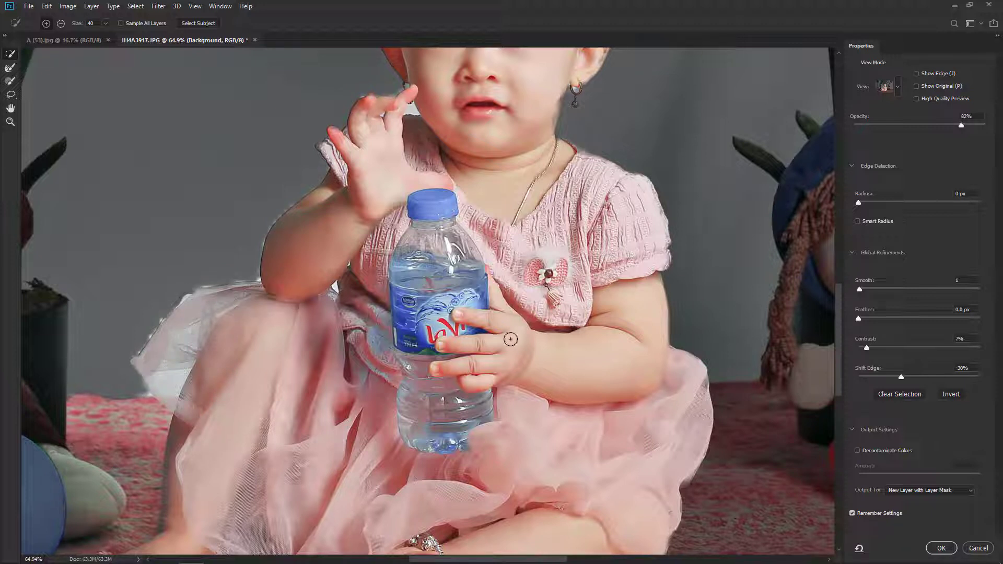
{"action": "scroll", "coordinate": [480, 319], "scroll_direction": "up", "scroll_amount": 1}
{"action": "scroll", "coordinate": [479, 319], "scroll_direction": "up", "scroll_amount": 3}
{"action": "scroll", "coordinate": [479, 320], "scroll_direction": "up", "scroll_amount": 1}
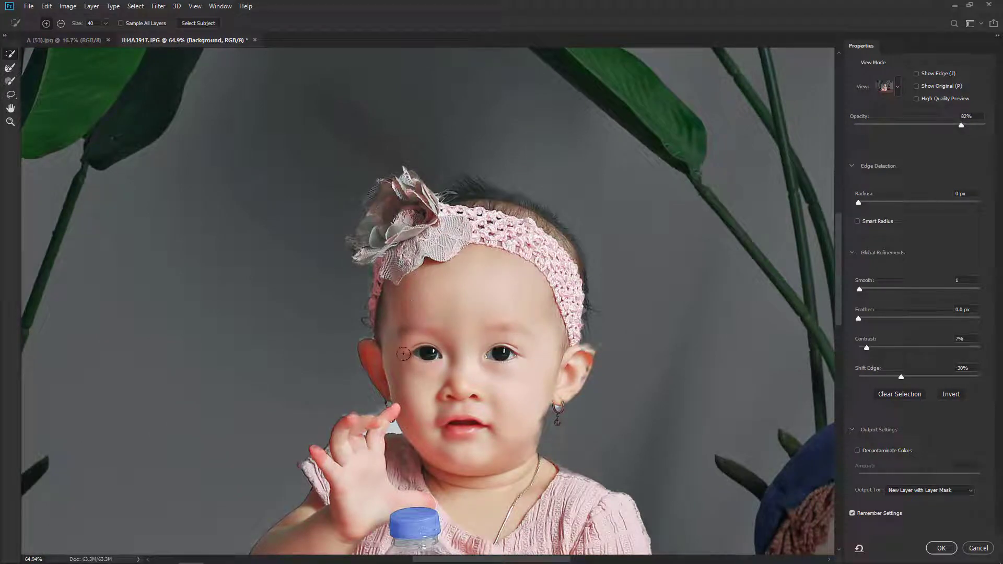
Refine the mask edge around the baby's right ear while zooming in and out
{"action": "key", "text": "ctrl+minus"}
{"action": "key", "text": "ctrl+plus"}
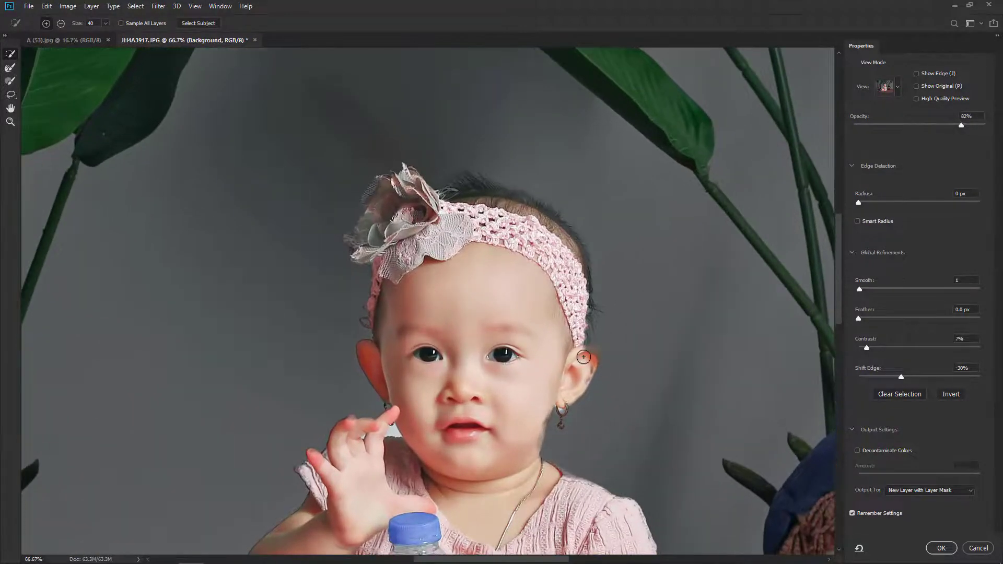
{"action": "mouse_move", "coordinate": [594, 362]}
{"action": "left_mouse_down"}
{"action": "mouse_move", "coordinate": [592, 353]}
{"action": "mouse_move", "coordinate": [584, 381]}
{"action": "left_mouse_up"}
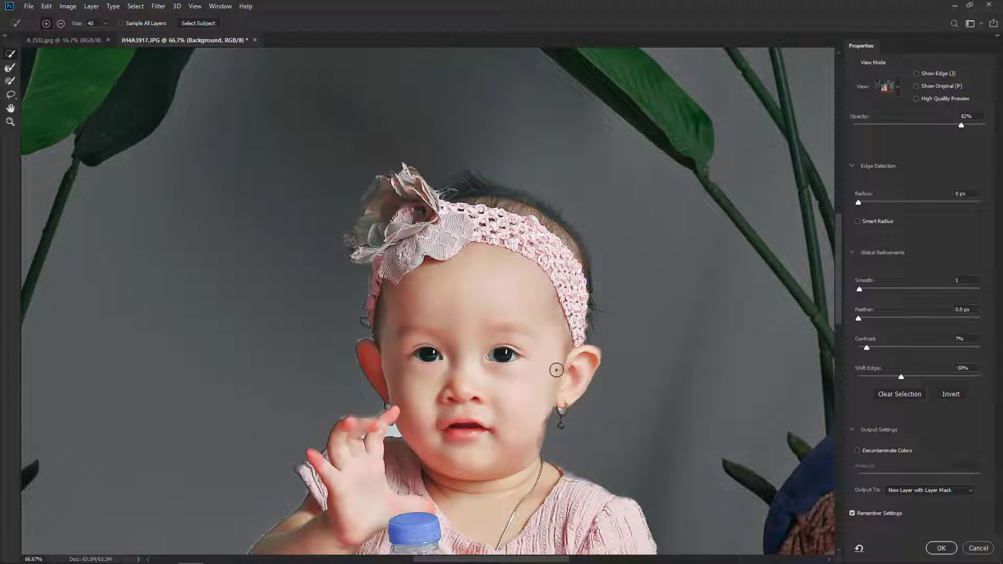
{"action": "key", "text": "ctrl+minus"}
{"action": "key", "text": "ctrl+minus"}
{"action": "key", "text": "ctrl+minus"}
{"action": "key", "text": "ctrl+minus"}
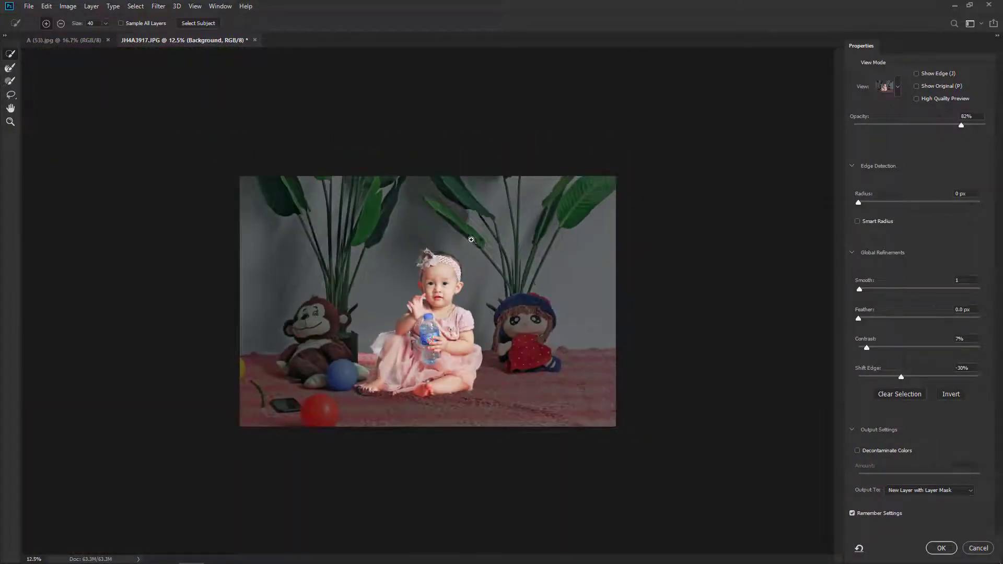
{"action": "scroll", "coordinate": [454, 268], "scroll_direction": "up", "scroll_amount": 2}
{"action": "scroll", "coordinate": [459, 261], "scroll_direction": "up", "scroll_amount": 1}
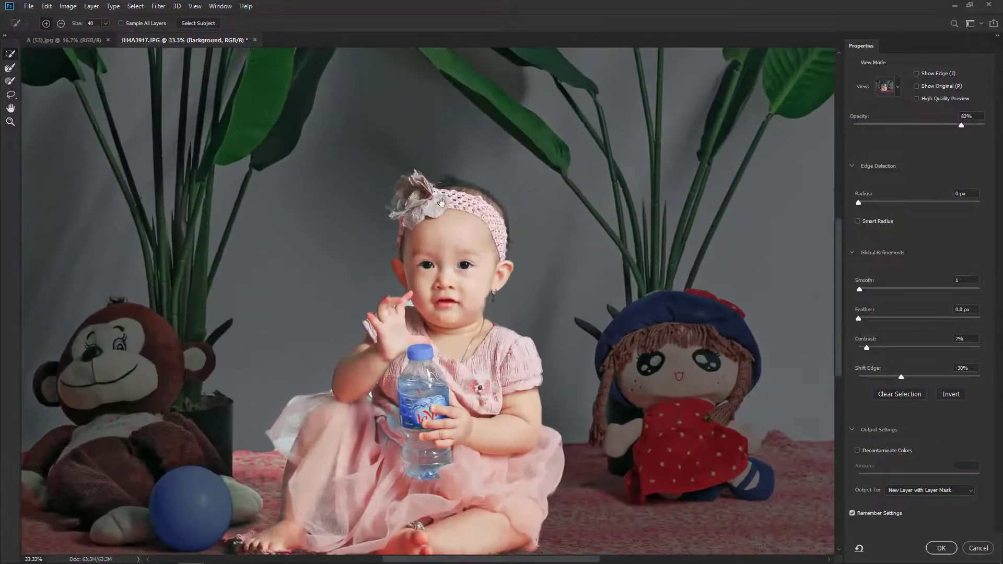
{"action": "scroll", "coordinate": [463, 256], "scroll_direction": "up", "scroll_amount": 1}
{"action": "key", "text": "ctrl+plus"}
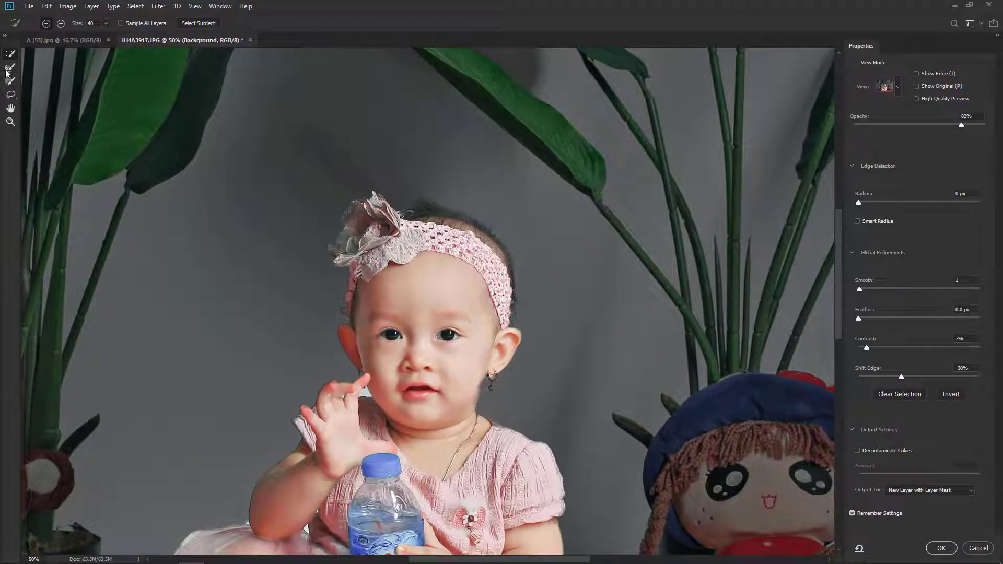
Refine the hair strands along the hairline with the Refine Edge Brush, then view the dress and feet
{"action": "left_click", "coordinate": [8, 72]}
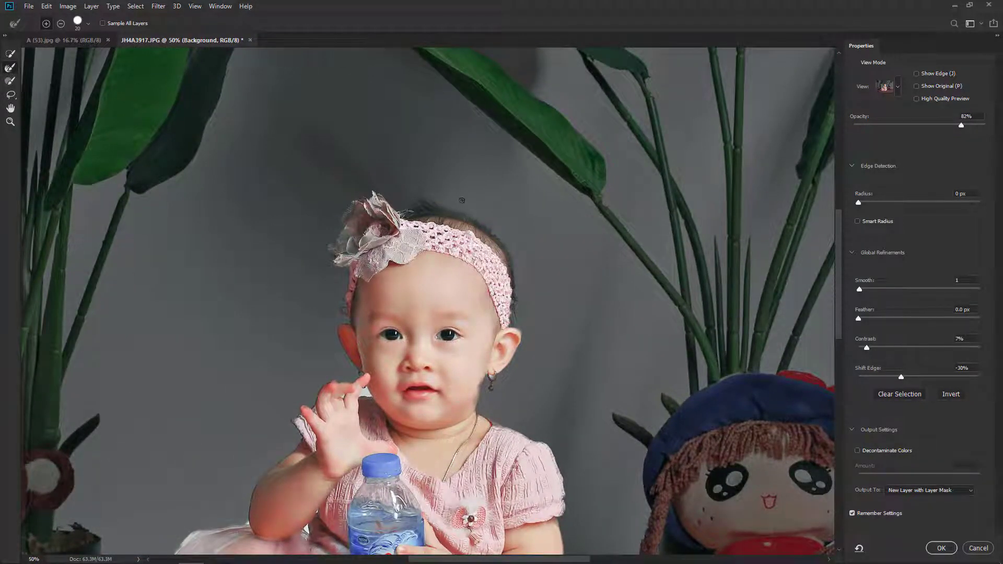
{"action": "key", "text": "ctrl+plus"}
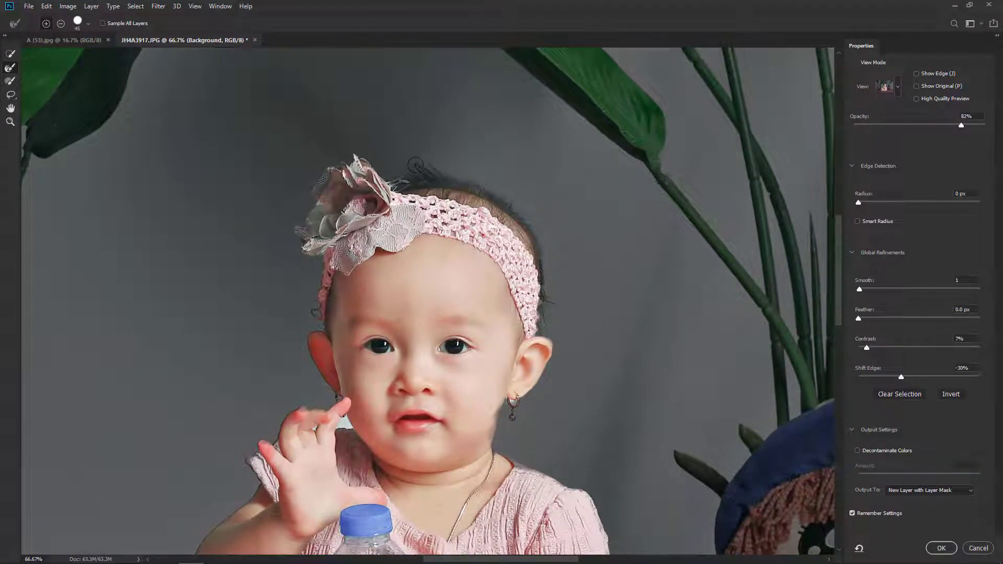
{"action": "mouse_move", "coordinate": [413, 163]}
{"action": "left_mouse_down"}
{"action": "mouse_move", "coordinate": [521, 209]}
{"action": "mouse_move", "coordinate": [555, 264]}
{"action": "mouse_move", "coordinate": [557, 325]}
{"action": "left_mouse_up"}
{"action": "key", "text": "ctrl+minus"}
{"action": "key", "text": "ctrl+minus"}
{"action": "key", "text": "ctrl+minus"}
{"action": "key", "text": "ctrl+minus"}
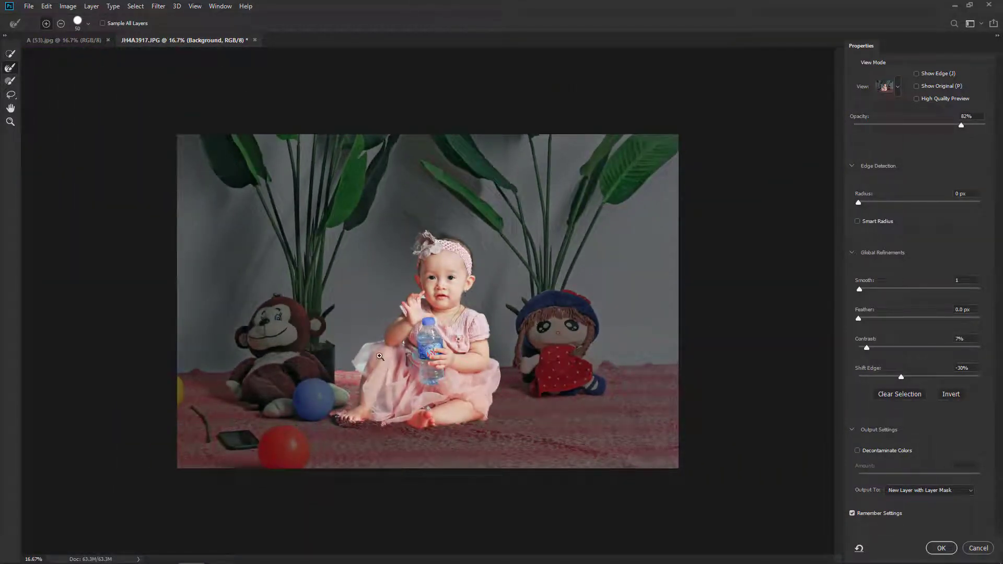
{"action": "left_click_drag", "start_coordinate": [380, 357], "coordinate": [513, 376]}
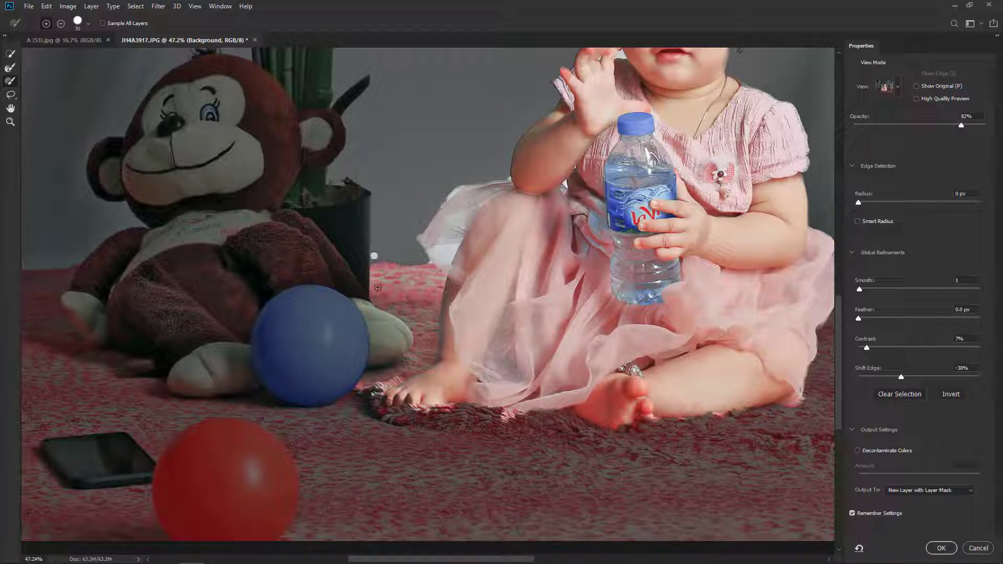
Refine the carpet edges beside the monkey and baby's foot, undoing one stray stroke
{"action": "left_click_drag", "start_coordinate": [372, 258], "coordinate": [378, 288]}
{"action": "key", "text": "ctrl+z"}
{"action": "mouse_move", "coordinate": [388, 309]}
{"action": "left_mouse_down"}
{"action": "mouse_move", "coordinate": [398, 277]}
{"action": "mouse_move", "coordinate": [371, 276]}
{"action": "left_mouse_up"}
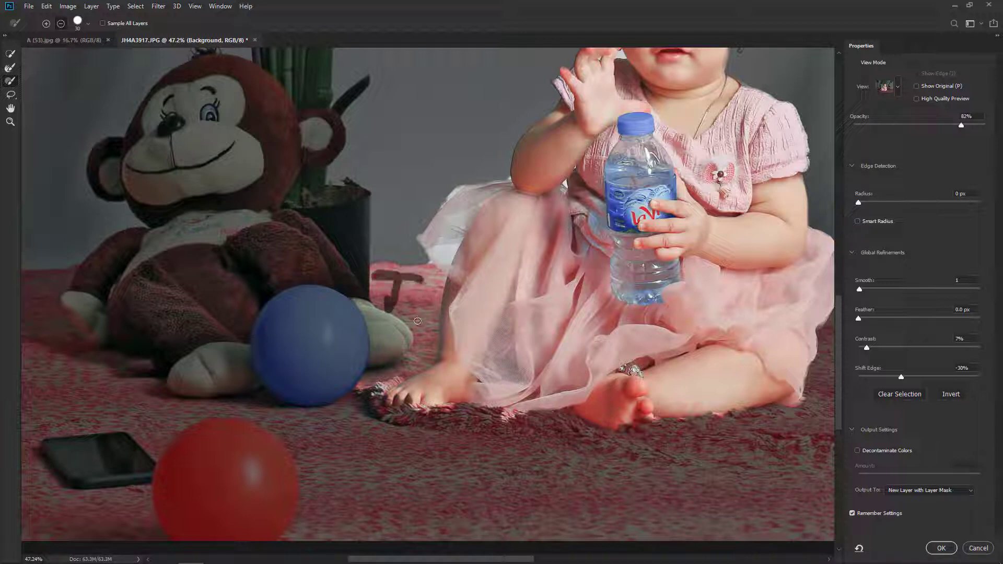
{"action": "mouse_move", "coordinate": [415, 325]}
{"action": "left_mouse_down"}
{"action": "mouse_move", "coordinate": [374, 381]}
{"action": "mouse_move", "coordinate": [418, 291]}
{"action": "mouse_move", "coordinate": [421, 349]}
{"action": "left_mouse_up"}
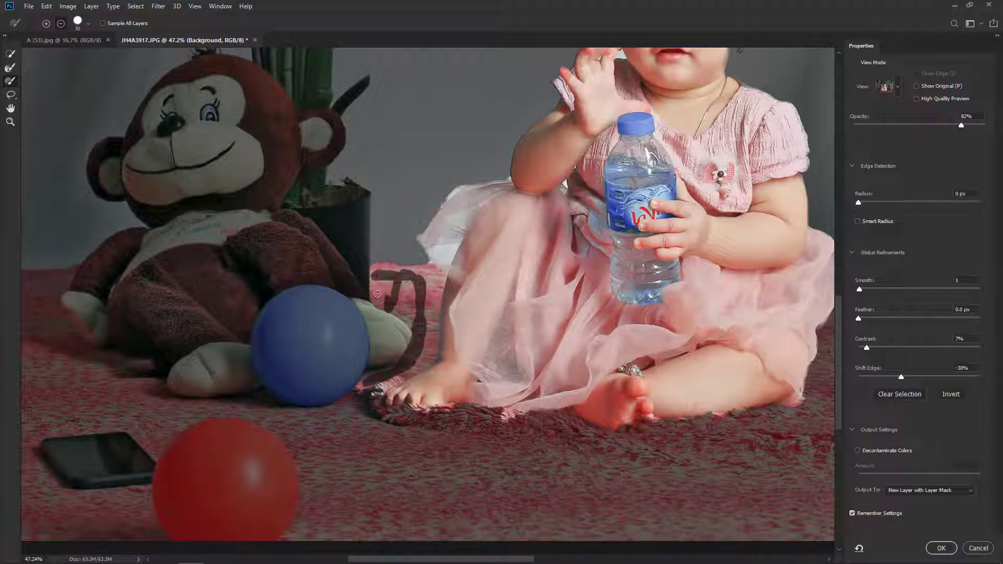
{"action": "left_click_drag", "start_coordinate": [377, 293], "coordinate": [405, 302]}
{"action": "left_click_drag", "start_coordinate": [375, 265], "coordinate": [405, 302]}
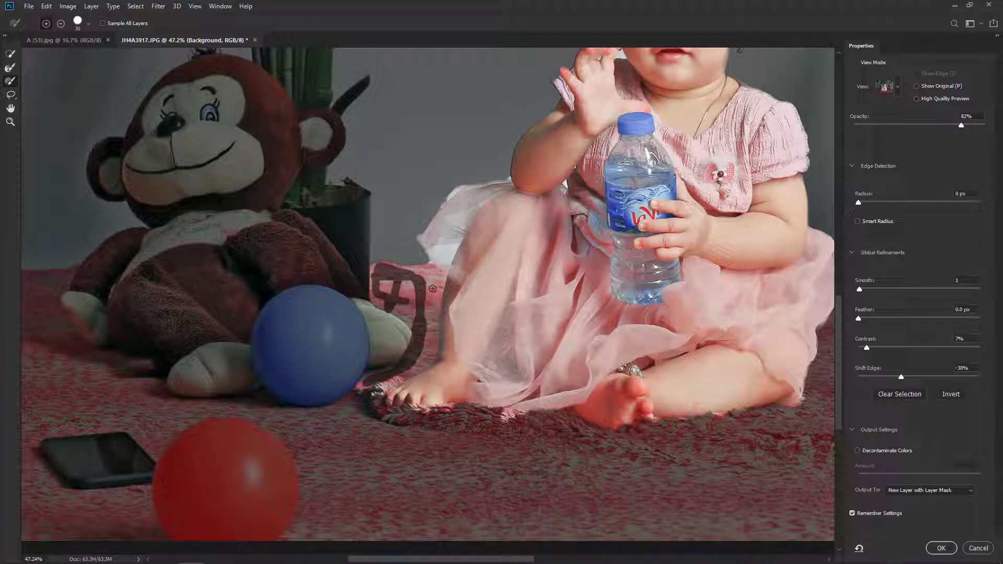
Set the brush to 130 px and subtract the monkey's tail from the selection
{"action": "right_click", "coordinate": [414, 299]}
{"action": "left_click", "coordinate": [487, 321]}
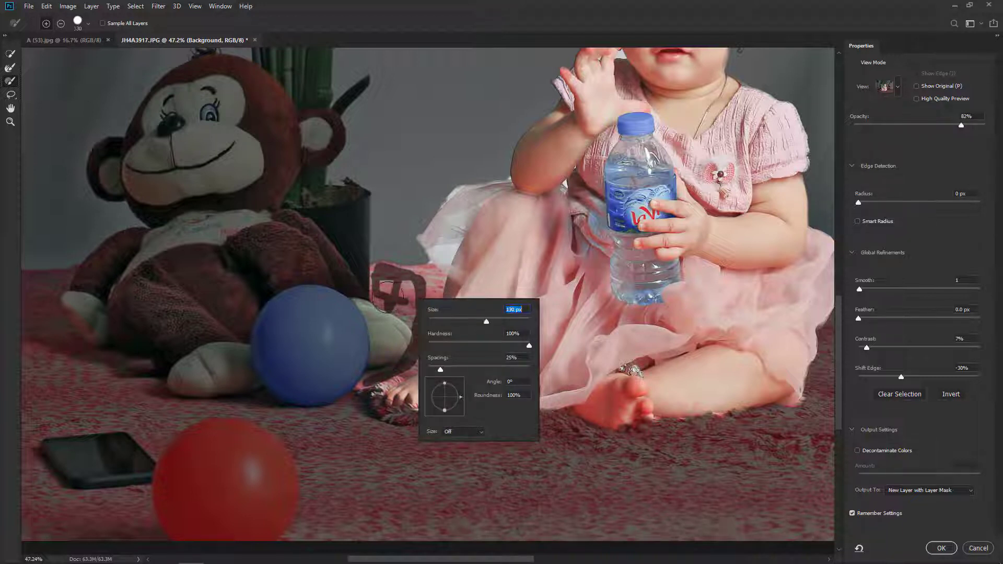
{"action": "left_click", "coordinate": [373, 284]}
{"action": "mouse_move", "coordinate": [344, 296]}
{"action": "left_mouse_down"}
{"action": "mouse_move", "coordinate": [389, 272]}
{"action": "mouse_move", "coordinate": [423, 280]}
{"action": "mouse_move", "coordinate": [413, 352]}
{"action": "mouse_move", "coordinate": [369, 376]}
{"action": "mouse_move", "coordinate": [384, 337]}
{"action": "mouse_move", "coordinate": [364, 341]}
{"action": "mouse_move", "coordinate": [398, 326]}
{"action": "mouse_move", "coordinate": [398, 287]}
{"action": "mouse_move", "coordinate": [394, 351]}
{"action": "mouse_move", "coordinate": [365, 373]}
{"action": "left_mouse_up"}
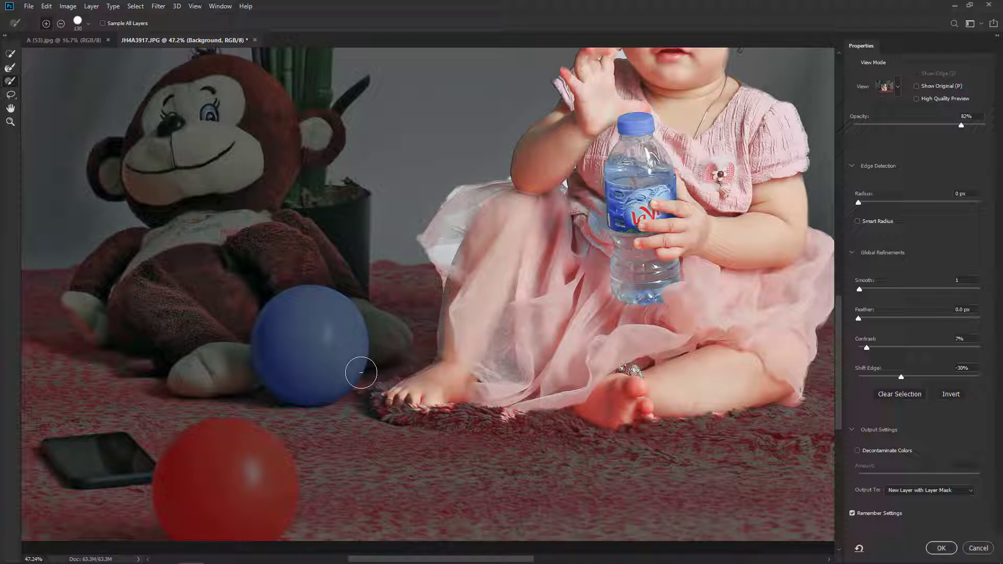
{"action": "key", "text": "ctrl+minus"}
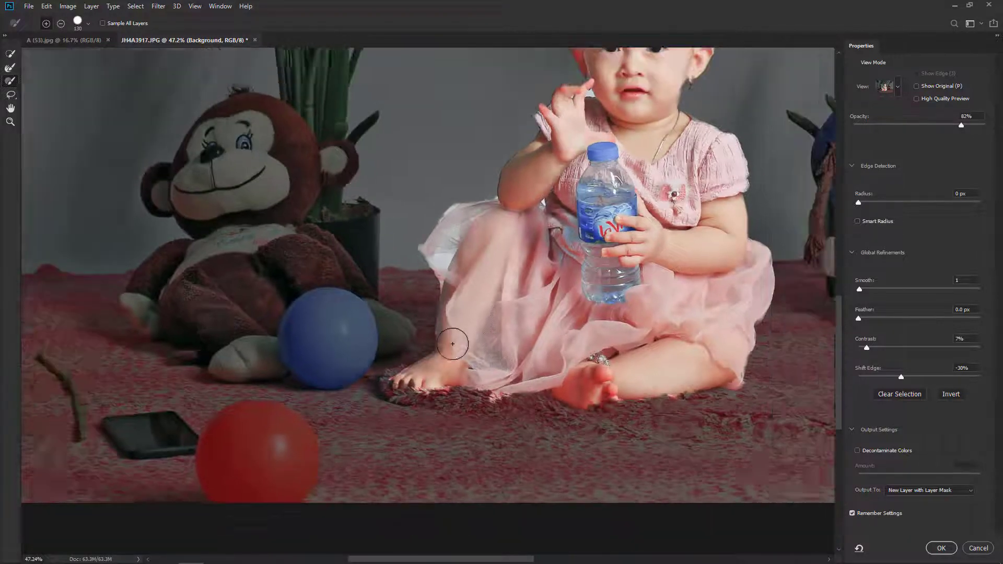
{"action": "key", "text": "ctrl+minus"}
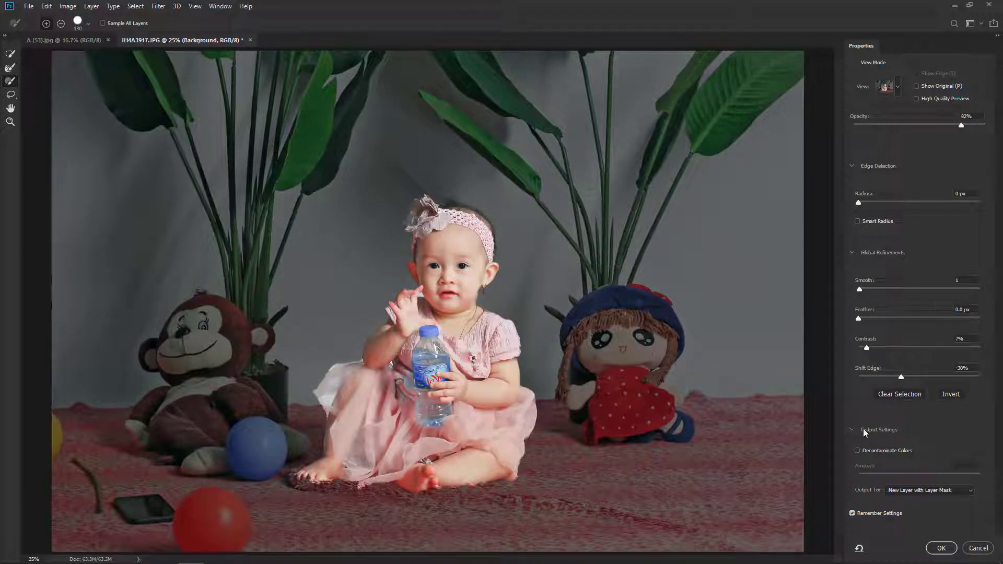
{"action": "left_click", "coordinate": [940, 491]}
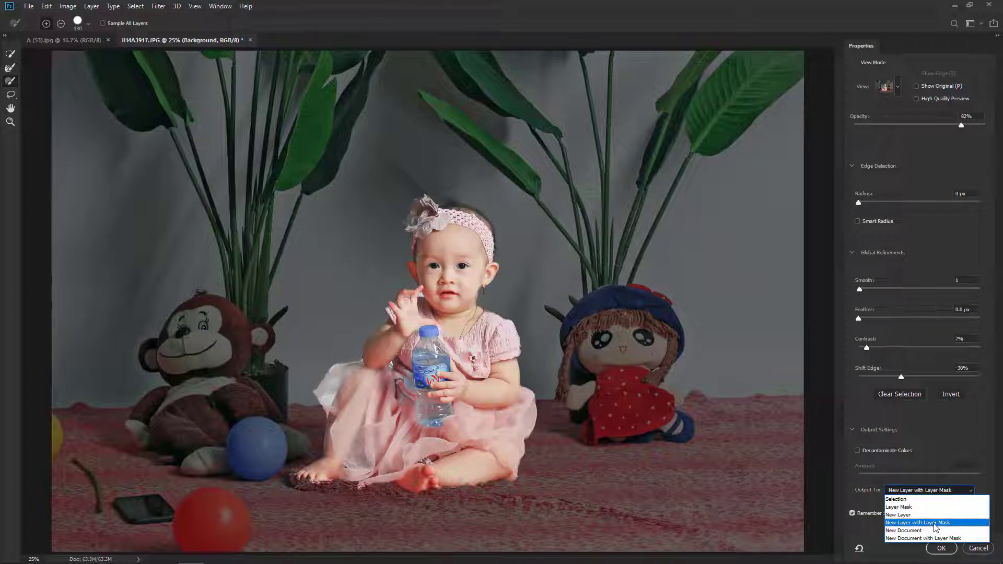
{"action": "left_click", "coordinate": [933, 523]}
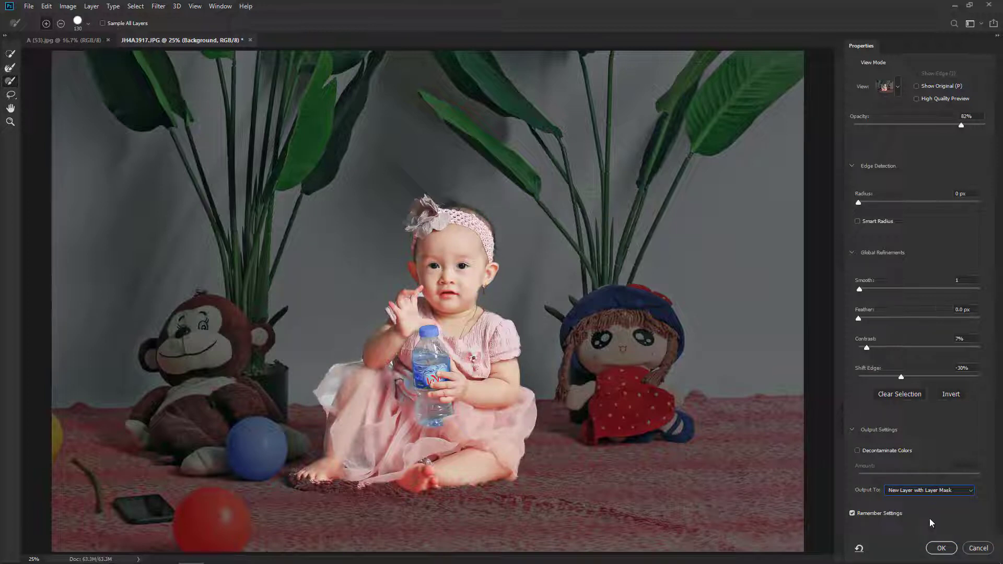
{"action": "left_click", "coordinate": [853, 514]}
{"action": "left_click", "coordinate": [852, 514]}
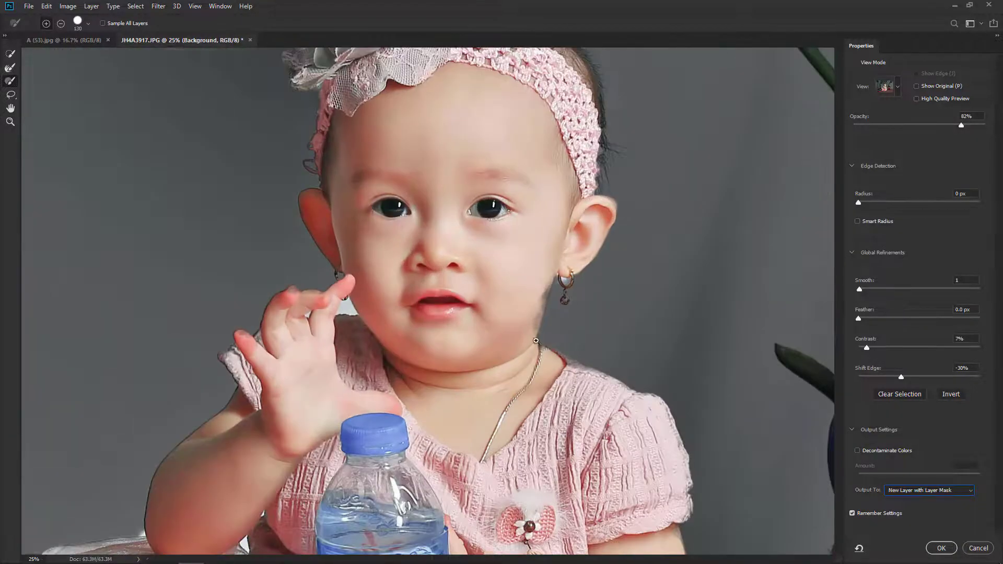
Add the raised fingers with Quick Selection and refine the fingertip edges
{"action": "key", "text": "ctrl+1"}
{"action": "left_click_drag", "start_coordinate": [377, 301], "coordinate": [438, 302]}
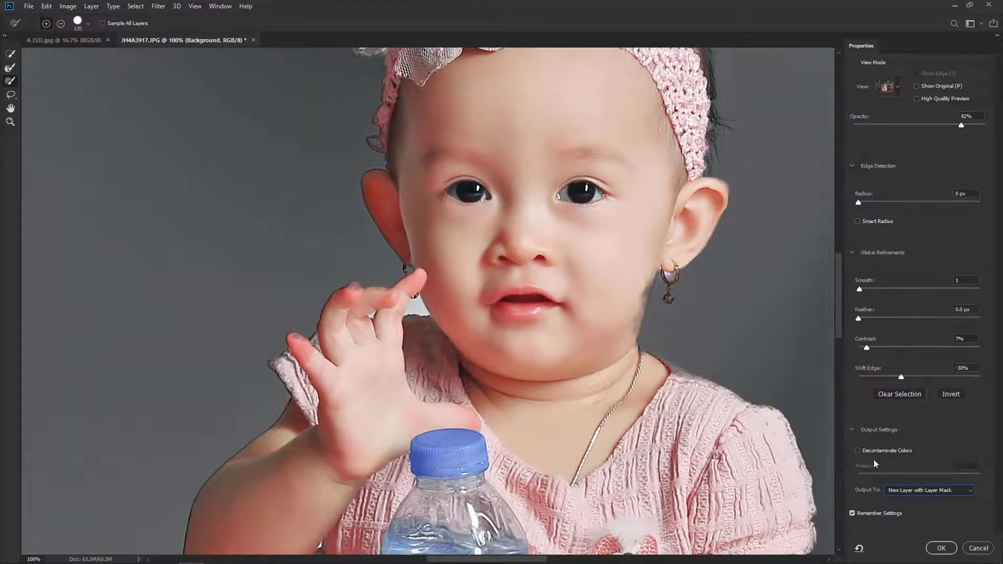
{"action": "left_click", "coordinate": [10, 53]}
{"action": "left_click_drag", "start_coordinate": [352, 306], "coordinate": [378, 298]}
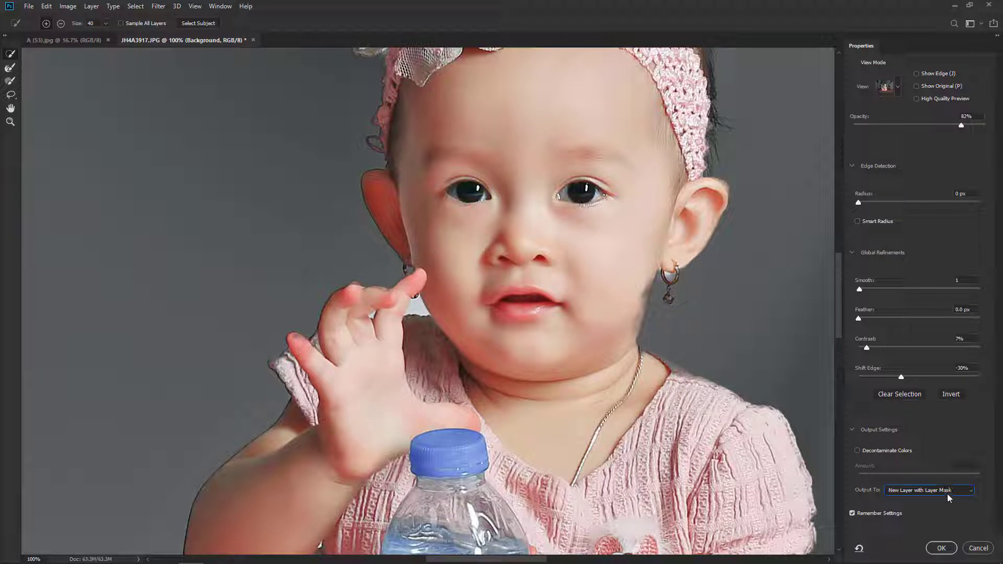
{"action": "key", "text": "ctrl+plus"}
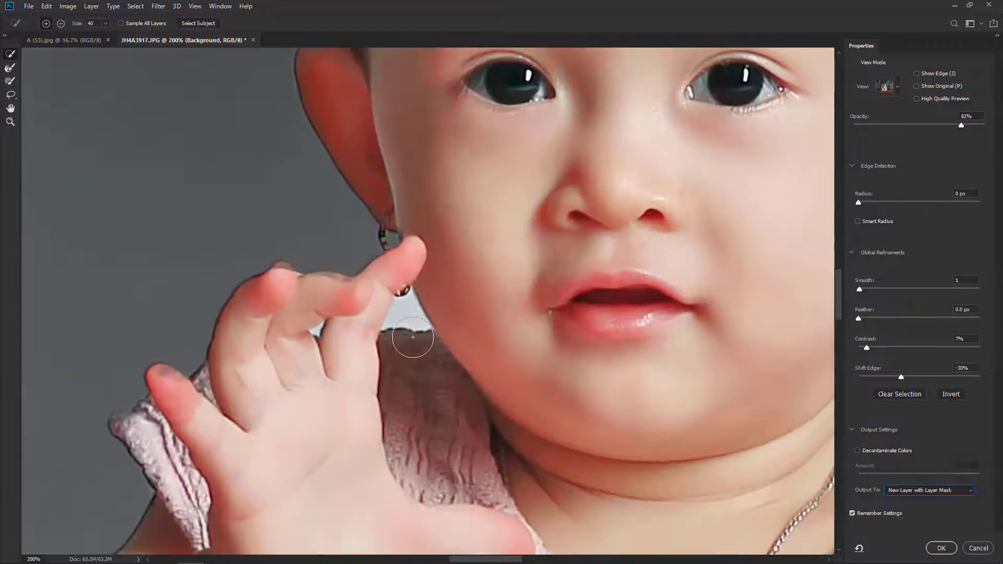
{"action": "mouse_move", "coordinate": [325, 291]}
{"action": "left_mouse_down"}
{"action": "mouse_move", "coordinate": [341, 291]}
{"action": "mouse_move", "coordinate": [282, 291]}
{"action": "left_mouse_up"}
Apply Select and Mask to output the baby onto a new masked layer
{"action": "key", "text": "ctrl+minus"}
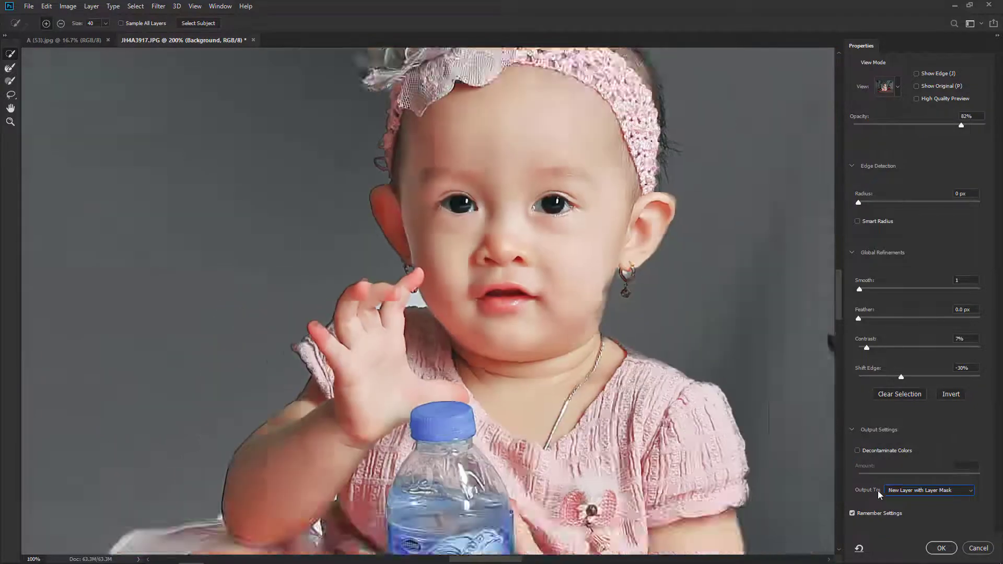
{"action": "key", "text": "ctrl+0"}
{"action": "left_click", "coordinate": [944, 548]}
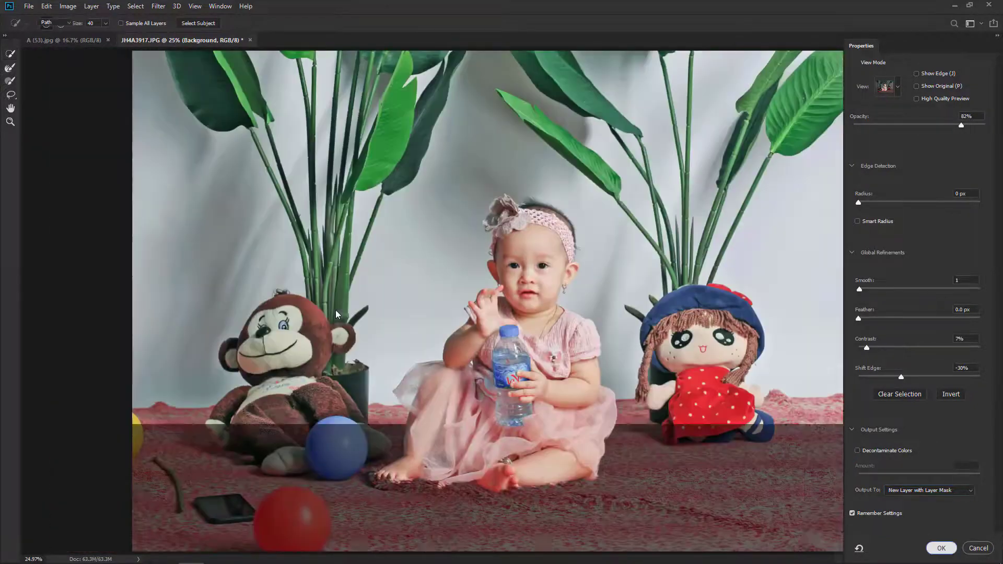
{"action": "key", "text": "ctrl+minus"}
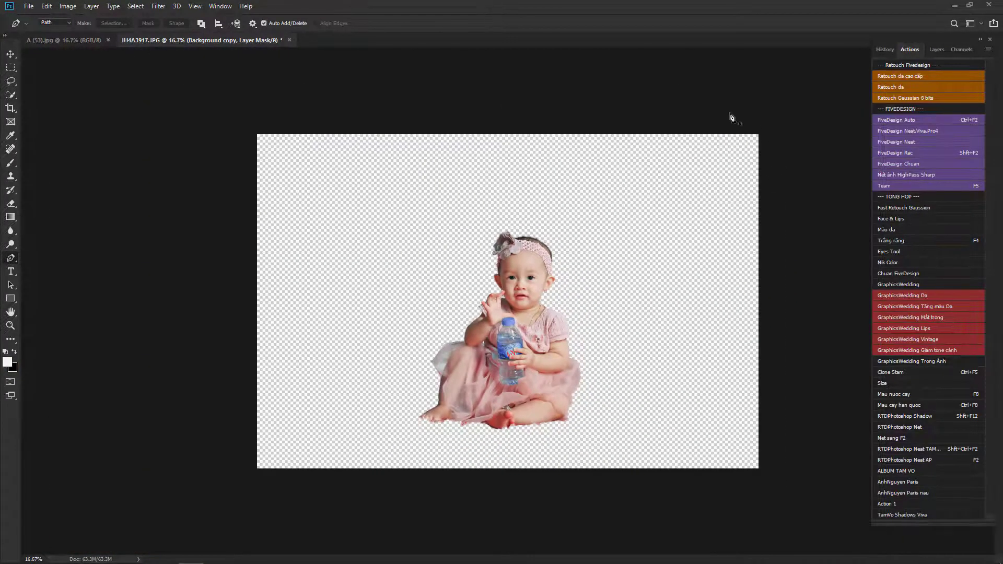
Show the Layers panel and bring the teddy-bear photo A (53).jpg to the front
{"action": "left_click", "coordinate": [935, 50]}
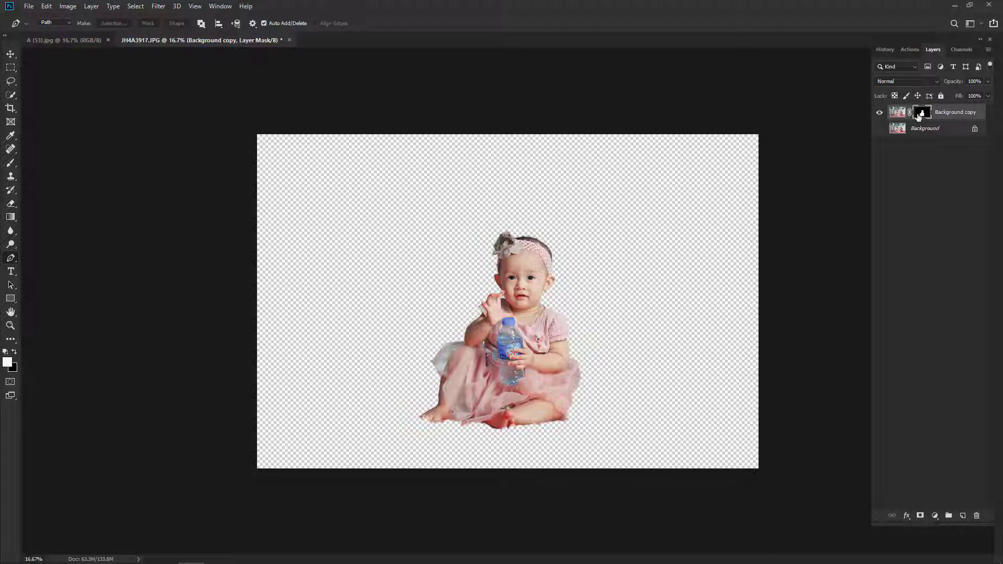
{"action": "left_click", "coordinate": [54, 41]}
{"action": "key", "text": "v"}
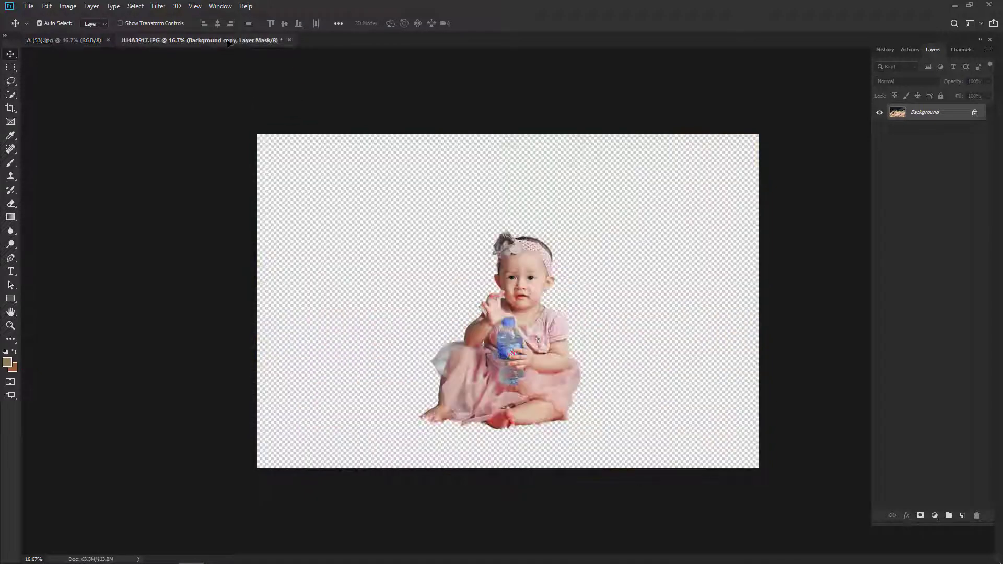
Place the teddy-bear scene as Layer 1 below the baby cut-out, scaled to 106.15%
{"action": "left_click_drag", "start_coordinate": [228, 43], "coordinate": [585, 279]}
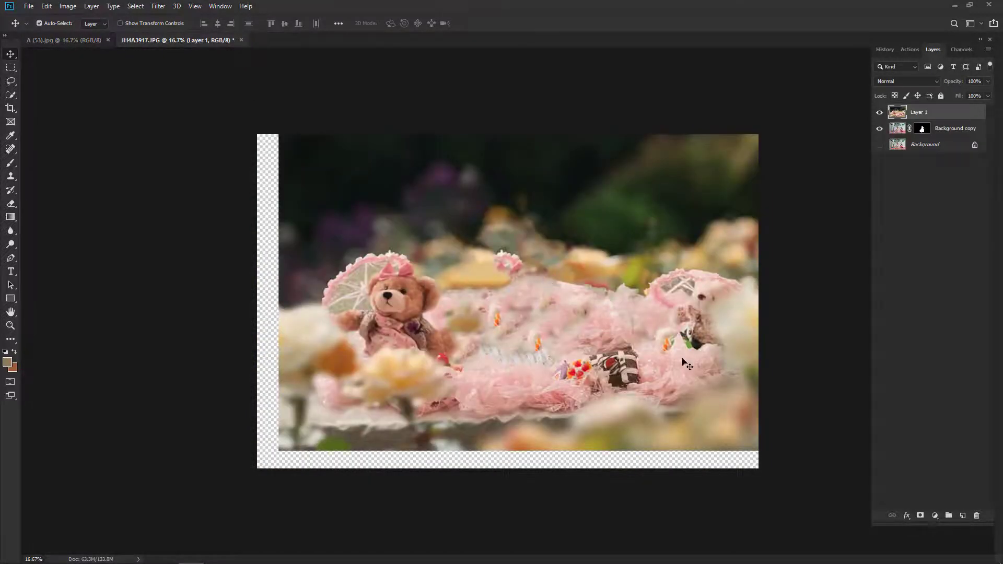
{"action": "key", "text": "ctrl+bracketleft"}
{"action": "key", "text": "ctrl+t"}
{"action": "left_click_drag", "start_coordinate": [626, 316], "coordinate": [604, 333]}
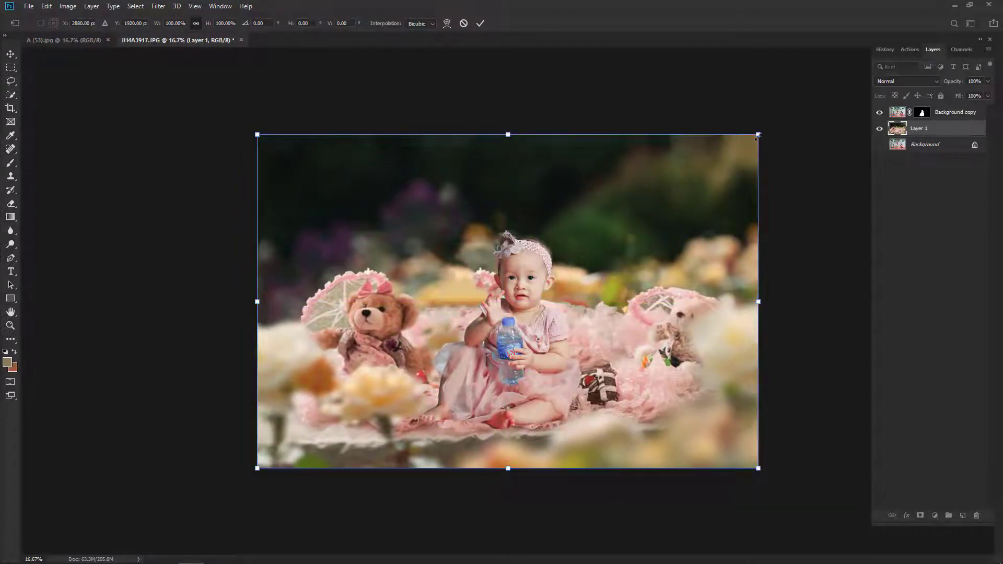
{"action": "left_click_drag", "start_coordinate": [767, 128], "coordinate": [702, 212]}
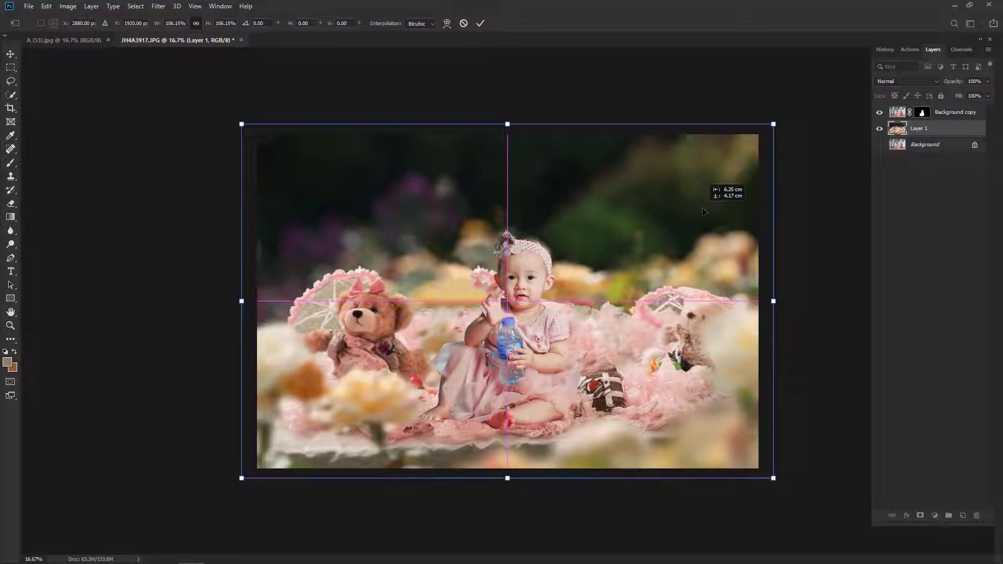
{"action": "left_click_drag", "start_coordinate": [703, 211], "coordinate": [691, 193]}
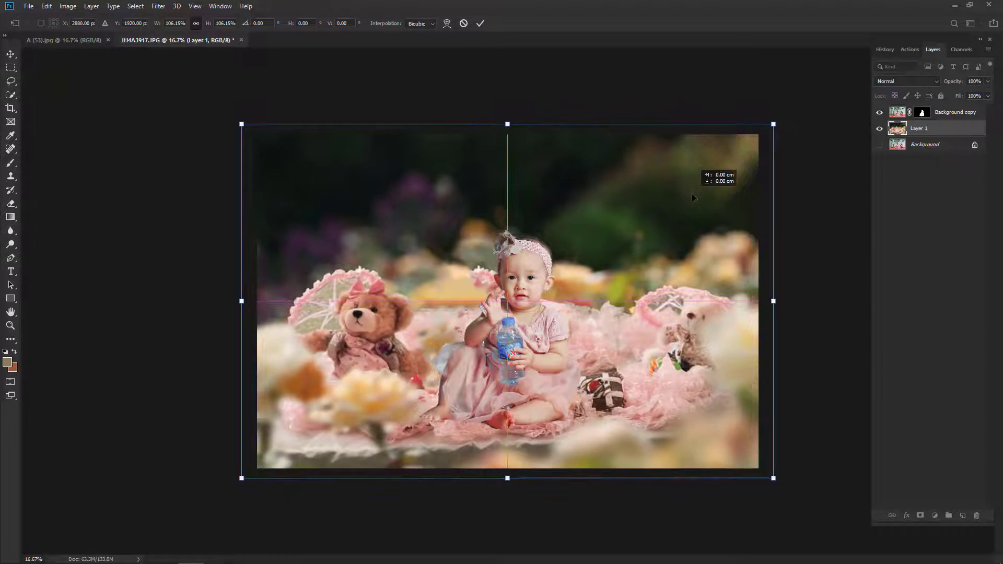
{"action": "key", "text": "Return"}
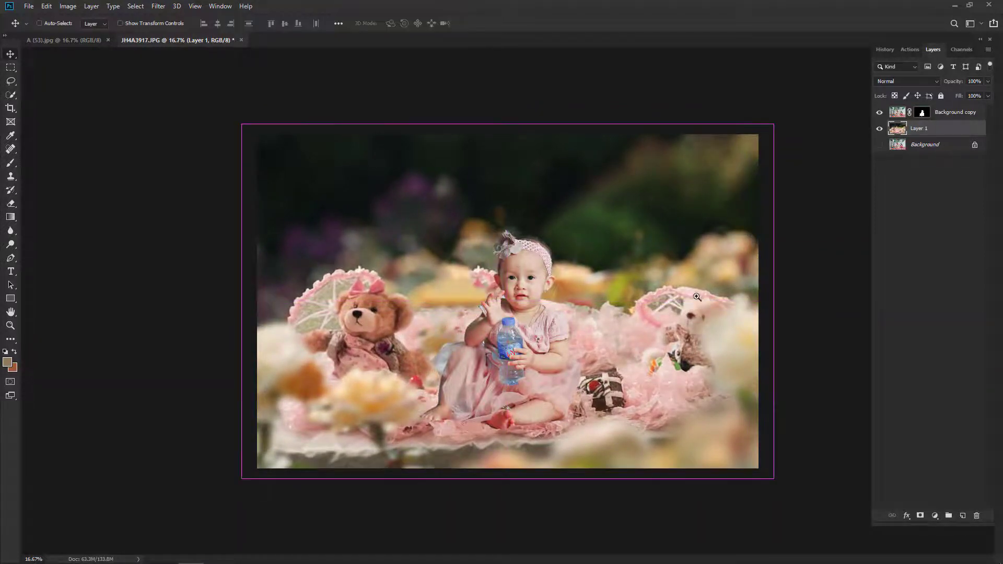
{"action": "left_click_drag", "start_coordinate": [587, 289], "coordinate": [691, 360]}
{"action": "mouse_move", "coordinate": [444, 175]}
{"action": "left_mouse_down"}
{"action": "mouse_move", "coordinate": [480, 213]}
{"action": "mouse_move", "coordinate": [542, 196]}
{"action": "left_mouse_up"}
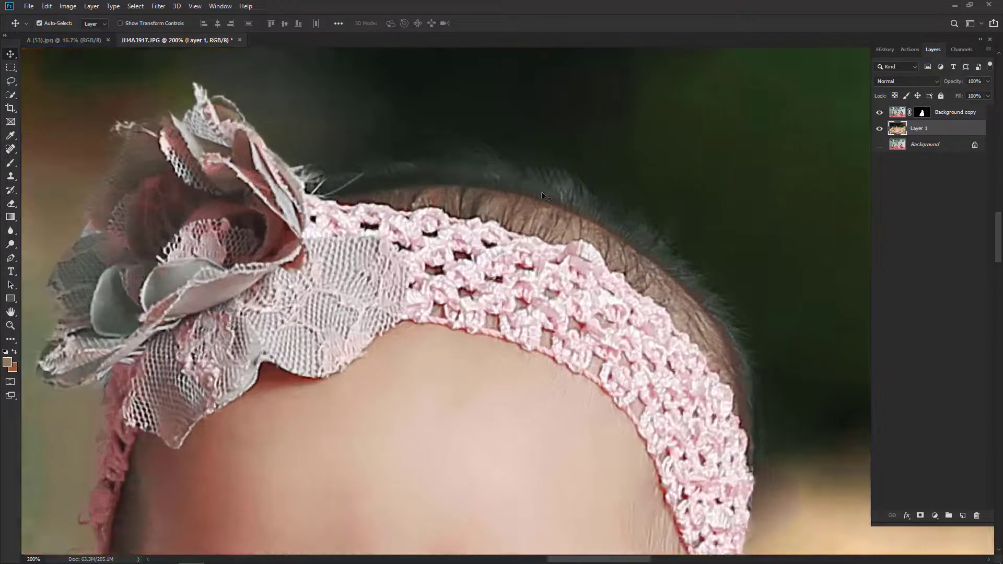
Zoom in on the headband and pan to the top of the baby's hair
{"action": "key", "text": "ctrl+minus"}
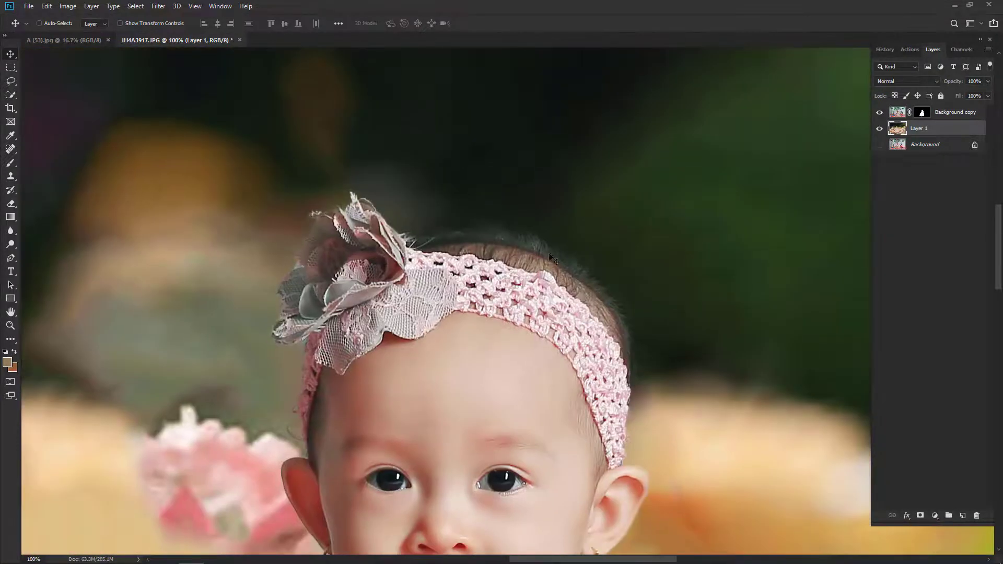
{"action": "key", "text": "ctrl+plus"}
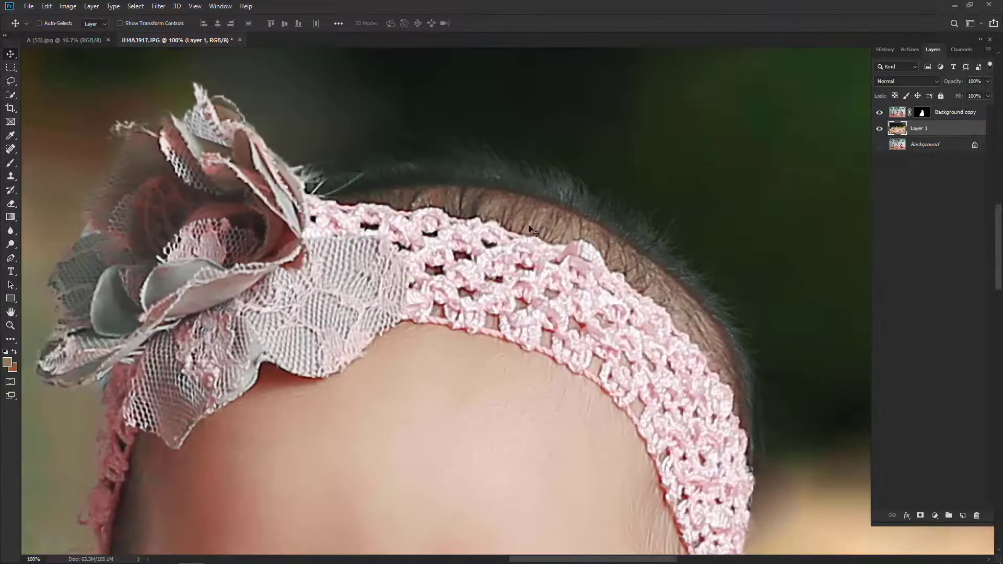
{"action": "key", "text": "ctrl+minus"}
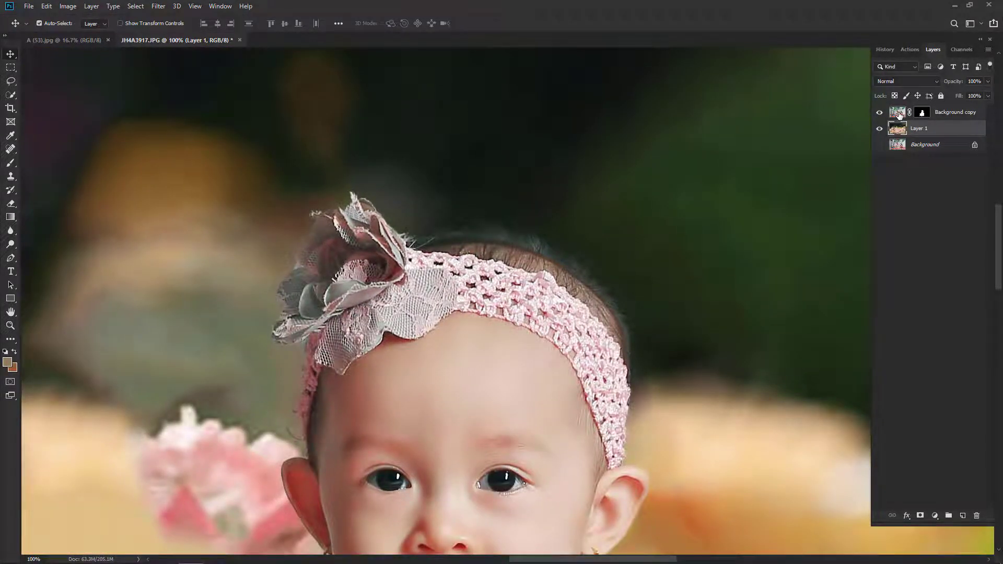
{"action": "right_click", "coordinate": [899, 114]}
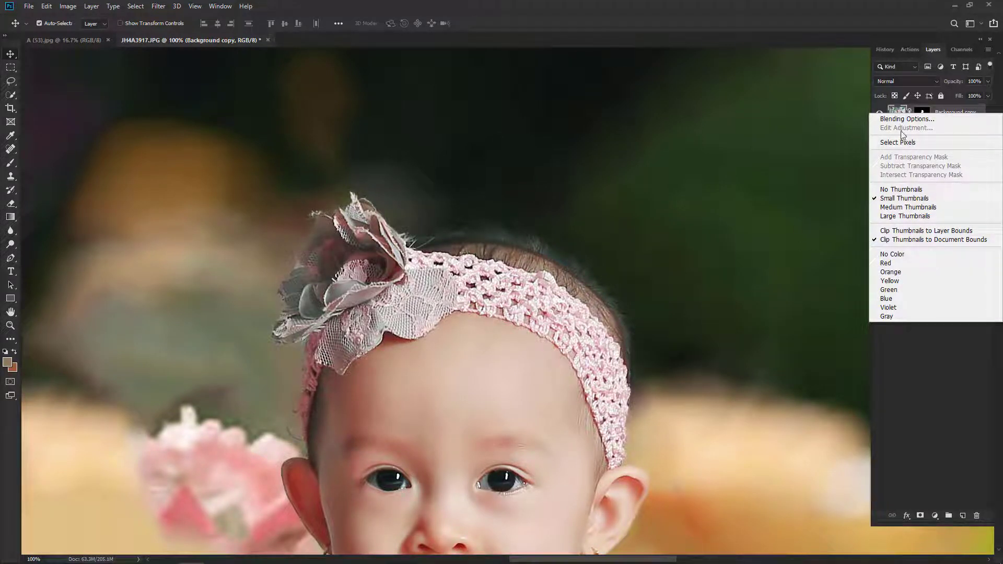
{"action": "left_click", "coordinate": [920, 116]}
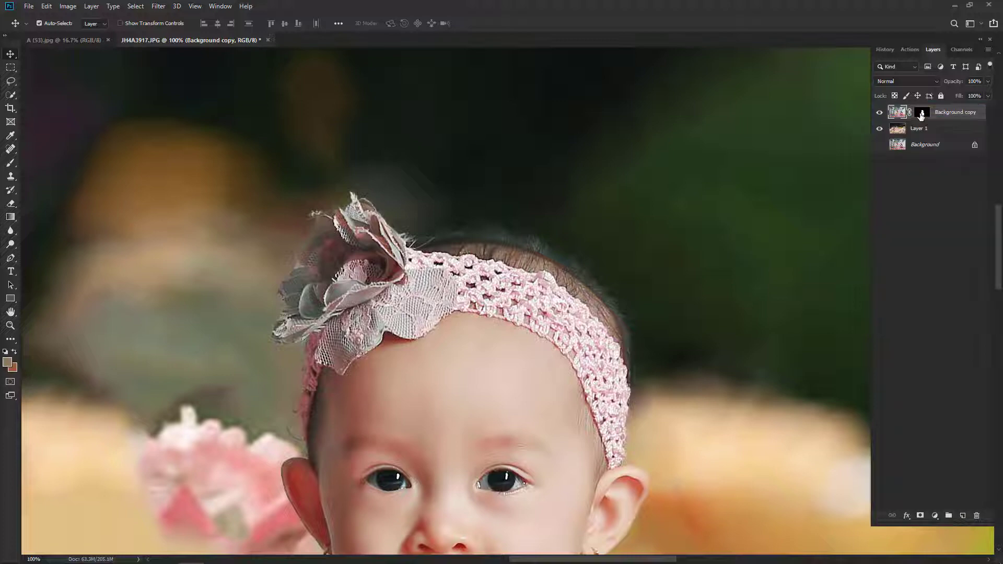
{"action": "left_click", "coordinate": [522, 241], "text": "ctrl"}
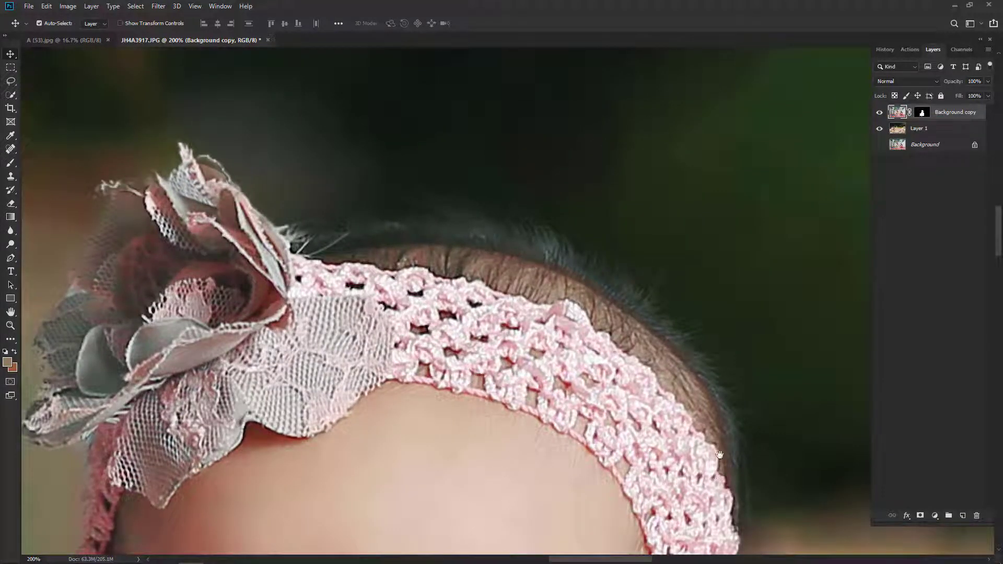
{"action": "left_click_drag", "start_coordinate": [719, 455], "coordinate": [697, 397]}
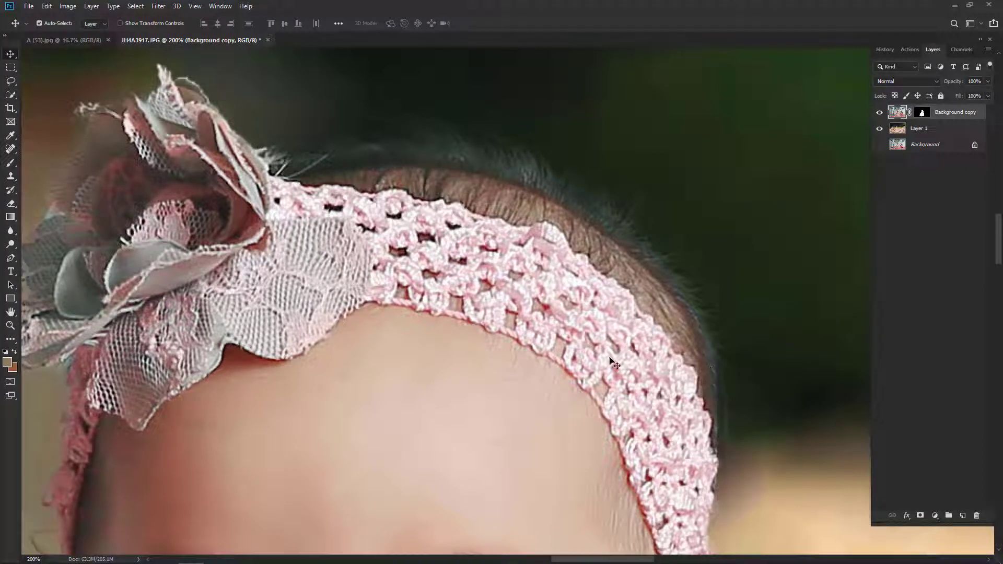
Reset default colours, enter Quick Mask mode and switch to the Brush tool
{"action": "key", "text": "d"}
{"action": "key", "text": "q"}
{"action": "key", "text": "b"}
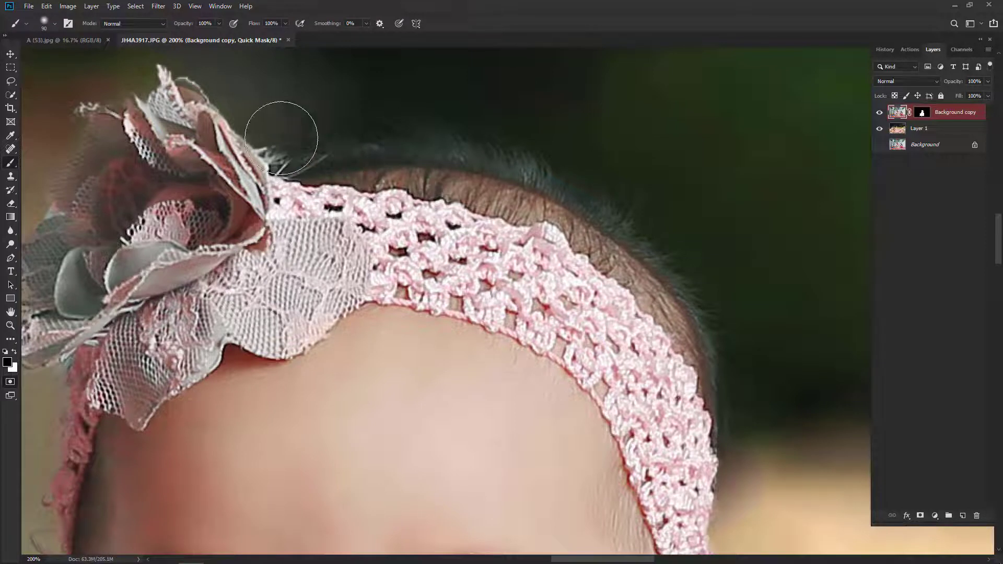
Quick-mask the hair fringe into a selection and put a Multiply Layer 2 under Background copy
{"action": "mouse_move", "coordinate": [290, 121]}
{"action": "left_mouse_down"}
{"action": "mouse_move", "coordinate": [621, 215]}
{"action": "mouse_move", "coordinate": [741, 430]}
{"action": "left_mouse_up"}
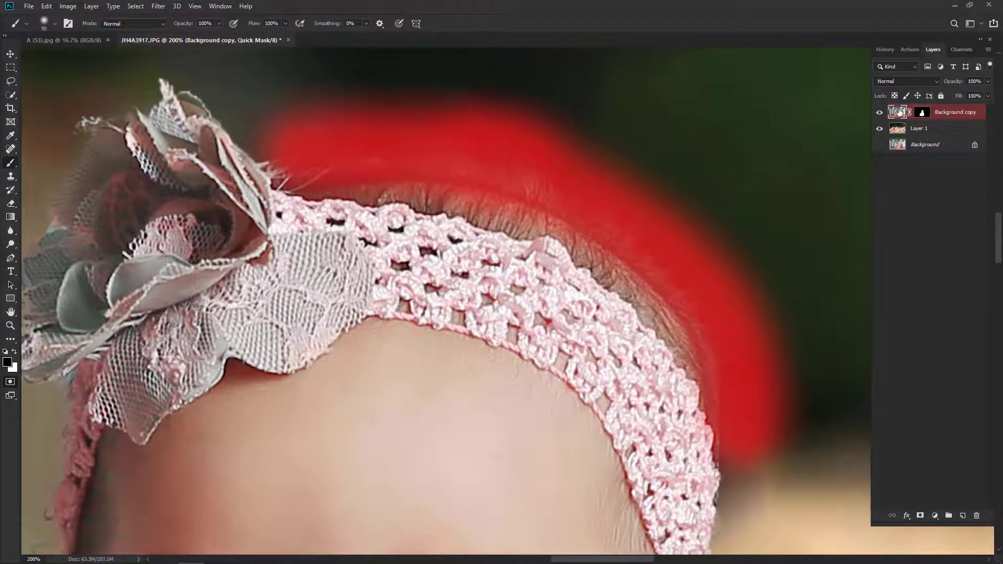
{"action": "key", "text": "q"}
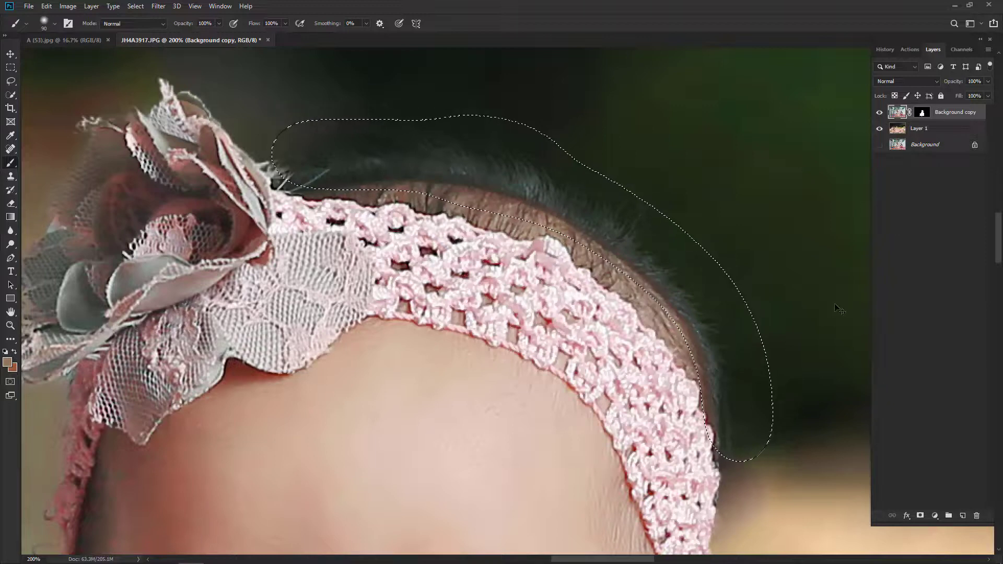
{"action": "left_click", "coordinate": [911, 82]}
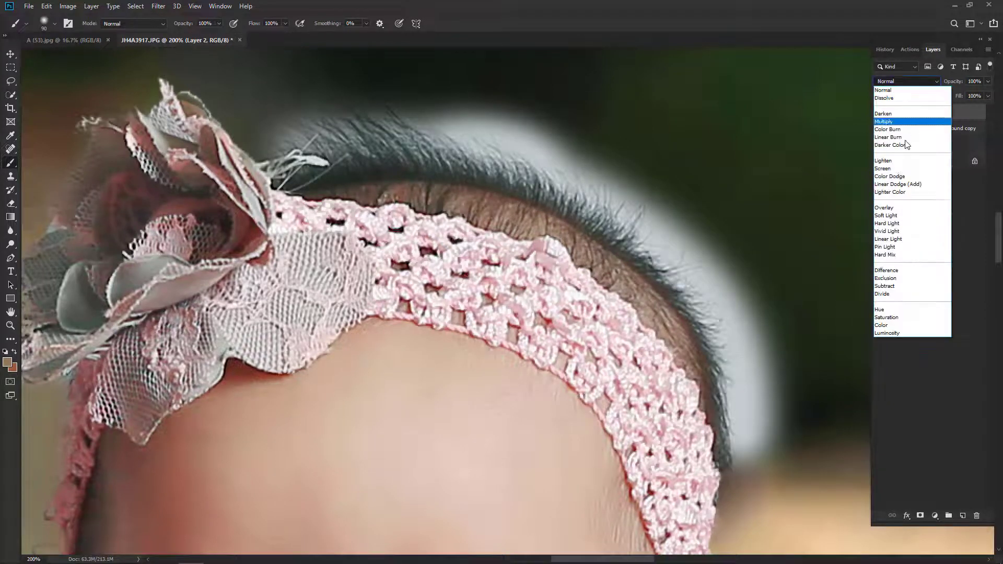
{"action": "left_click", "coordinate": [890, 123]}
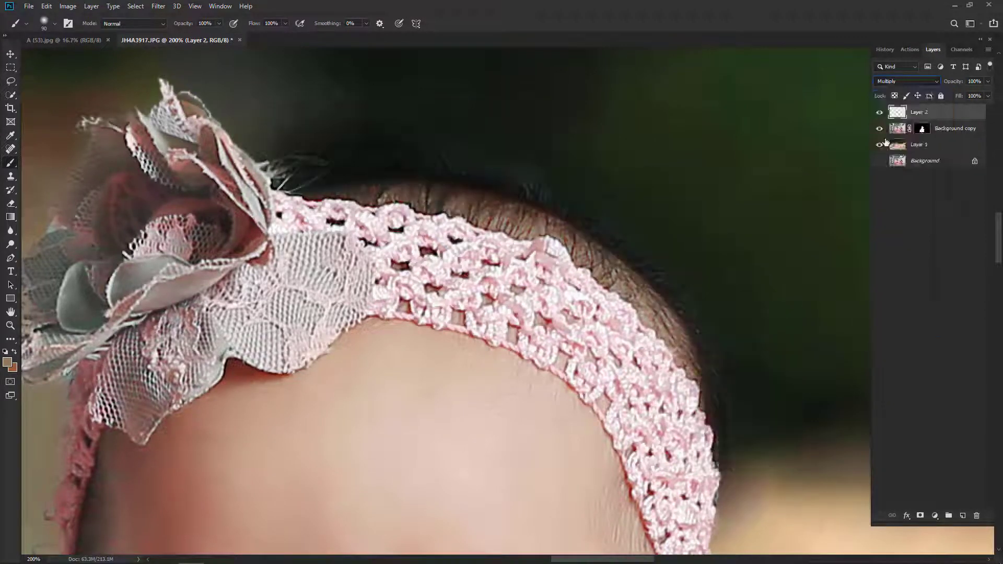
{"action": "left_click_drag", "start_coordinate": [944, 116], "coordinate": [924, 137]}
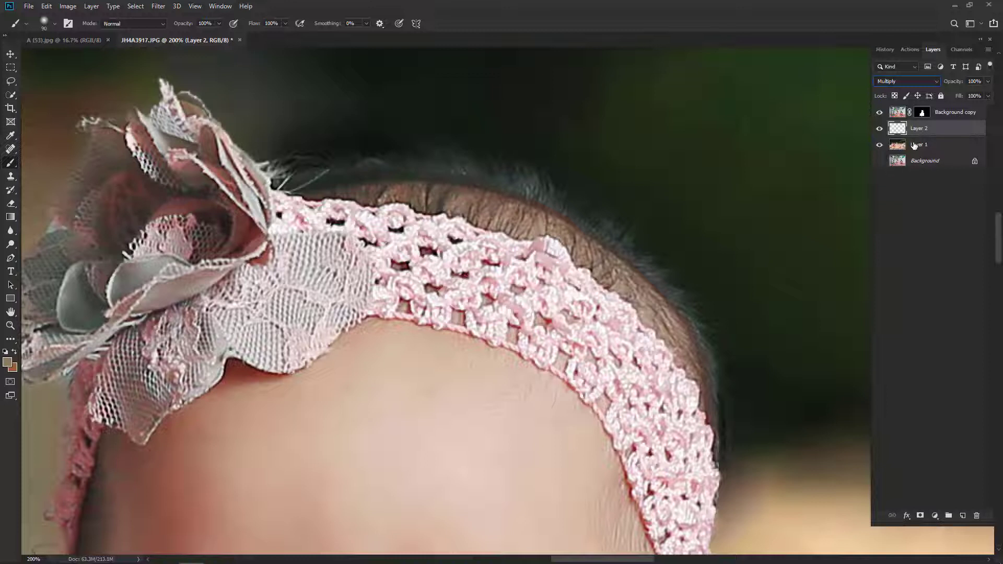
{"action": "left_click", "coordinate": [923, 114]}
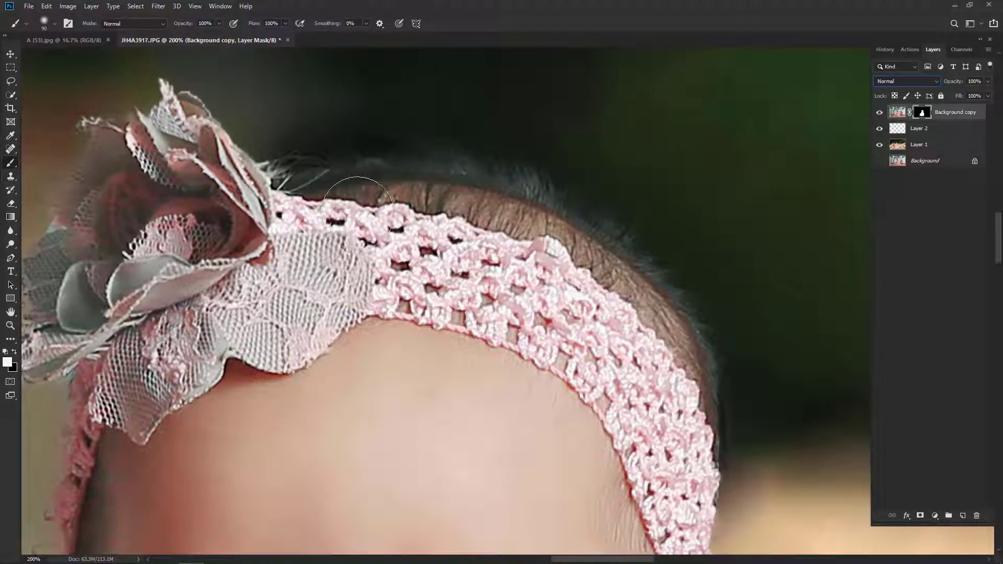
Set a 61 px soft brush and paint out the grey halo along the hairline
{"action": "right_click", "coordinate": [708, 264]}
{"action": "left_click", "coordinate": [712, 260]}
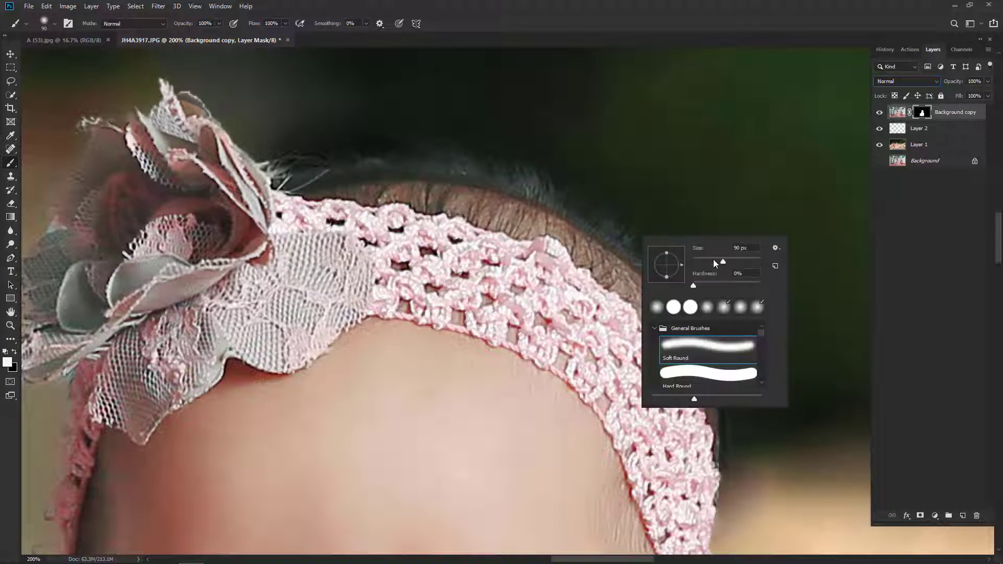
{"action": "key", "text": "Return"}
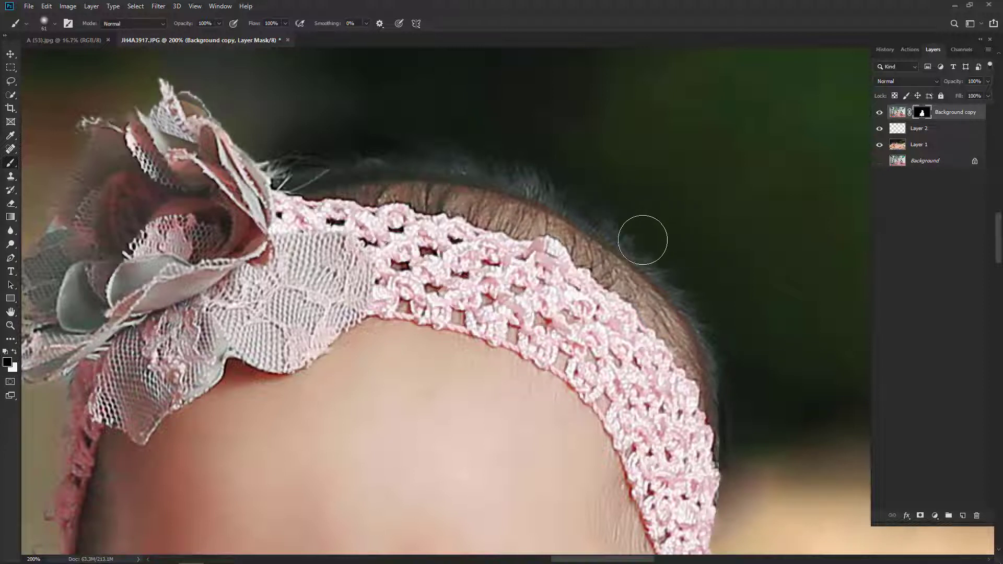
{"action": "left_click_drag", "start_coordinate": [517, 167], "coordinate": [687, 260]}
Resize the brush to 45 px and clean the halo along the right and top hairline
{"action": "right_click", "coordinate": [687, 264]}
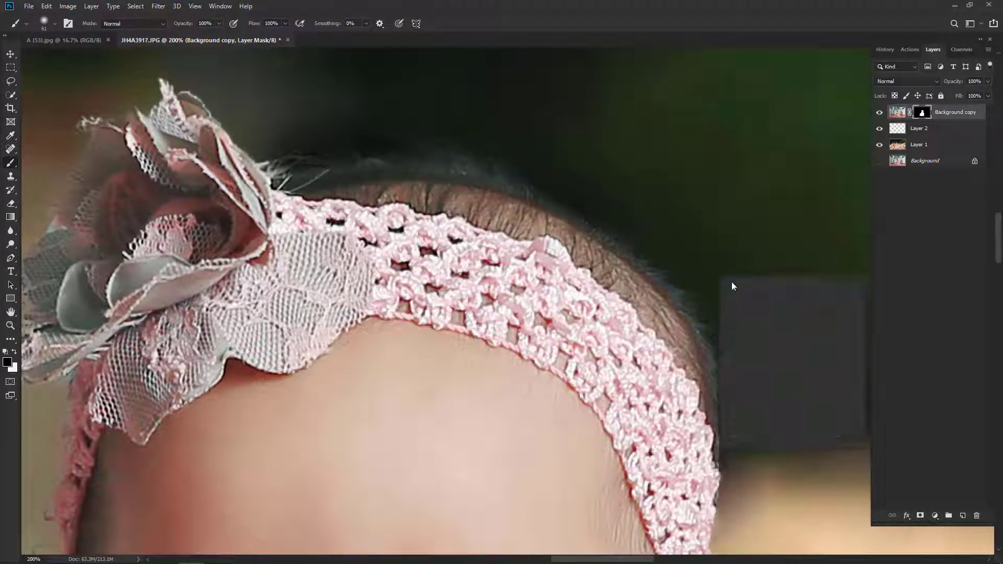
{"action": "type", "text": "45"}
{"action": "key", "text": "Return"}
{"action": "mouse_move", "coordinate": [690, 284]}
{"action": "left_mouse_down"}
{"action": "mouse_move", "coordinate": [738, 398]}
{"action": "mouse_move", "coordinate": [696, 298]}
{"action": "mouse_move", "coordinate": [658, 262]}
{"action": "mouse_move", "coordinate": [597, 210]}
{"action": "mouse_move", "coordinate": [481, 156]}
{"action": "mouse_move", "coordinate": [690, 284]}
{"action": "mouse_move", "coordinate": [726, 359]}
{"action": "left_mouse_up"}
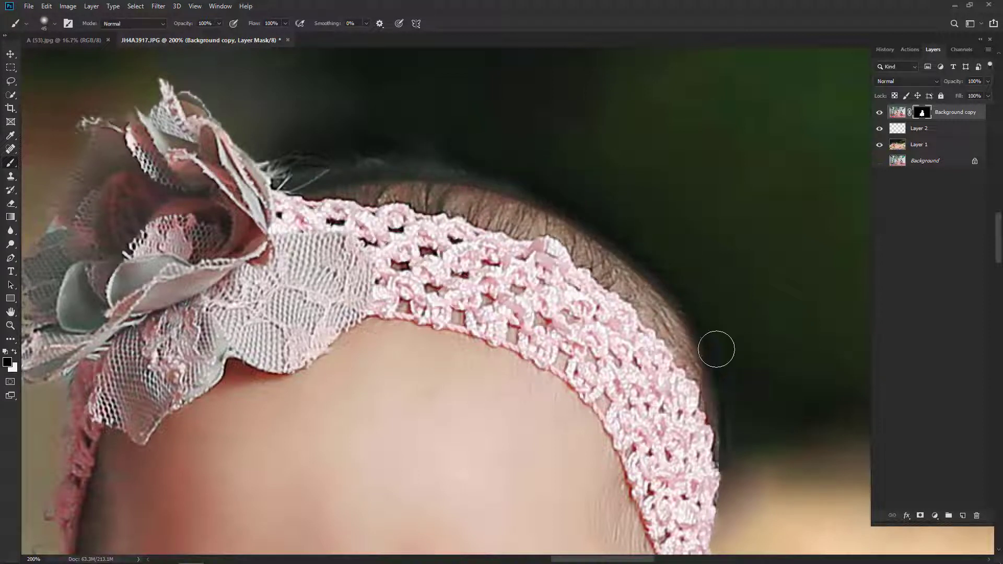
{"action": "mouse_move", "coordinate": [522, 174]}
{"action": "left_mouse_down"}
{"action": "mouse_move", "coordinate": [436, 152]}
{"action": "mouse_move", "coordinate": [313, 151]}
{"action": "left_mouse_up"}
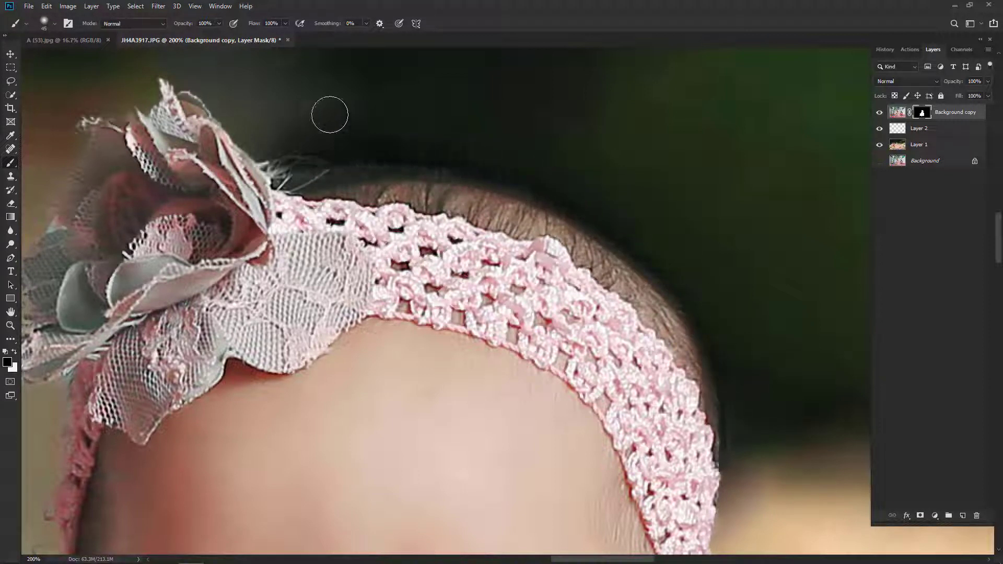
Check the headband edge up close, then select Layer 2 and zoom out to fit
{"action": "key", "text": "ctrl+minus"}
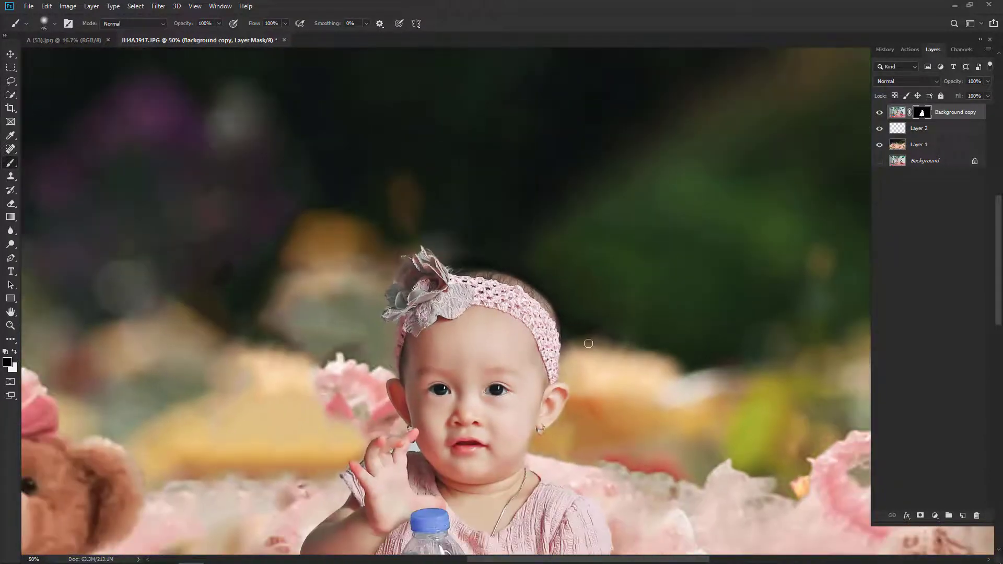
{"action": "left_click_drag", "start_coordinate": [347, 197], "coordinate": [732, 358]}
{"action": "key", "text": "ctrl+minus"}
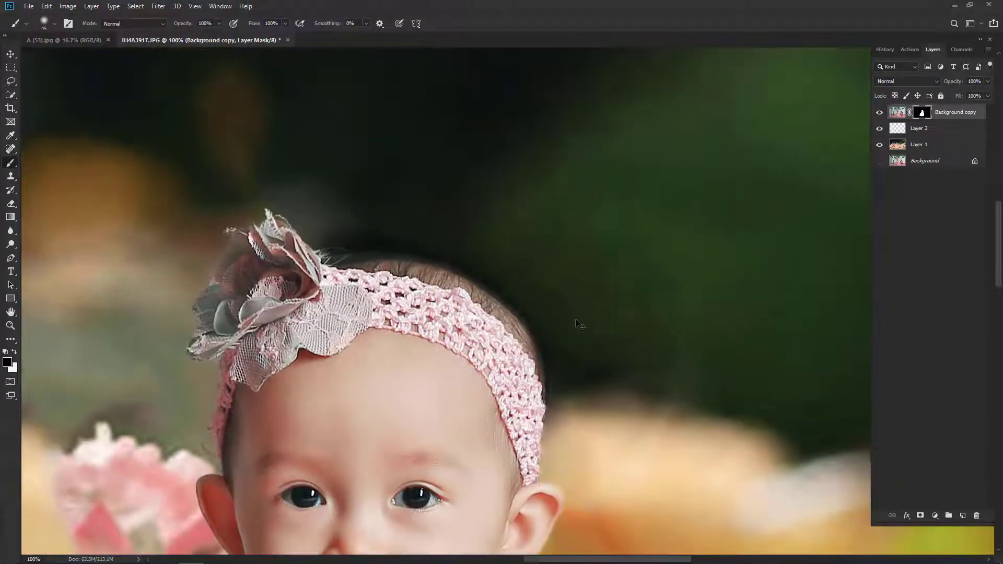
{"action": "key", "text": "ctrl+plus"}
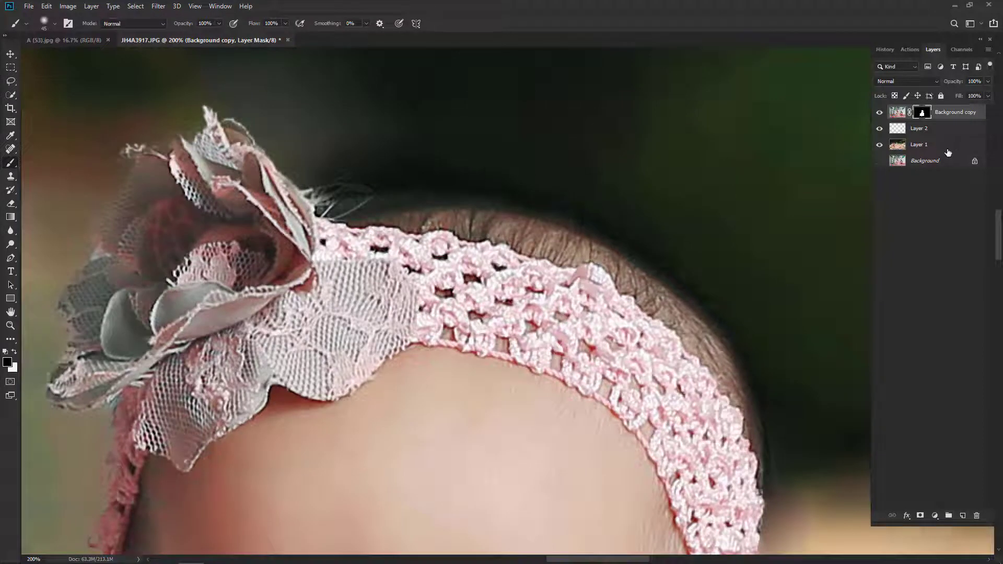
{"action": "left_click", "coordinate": [935, 133]}
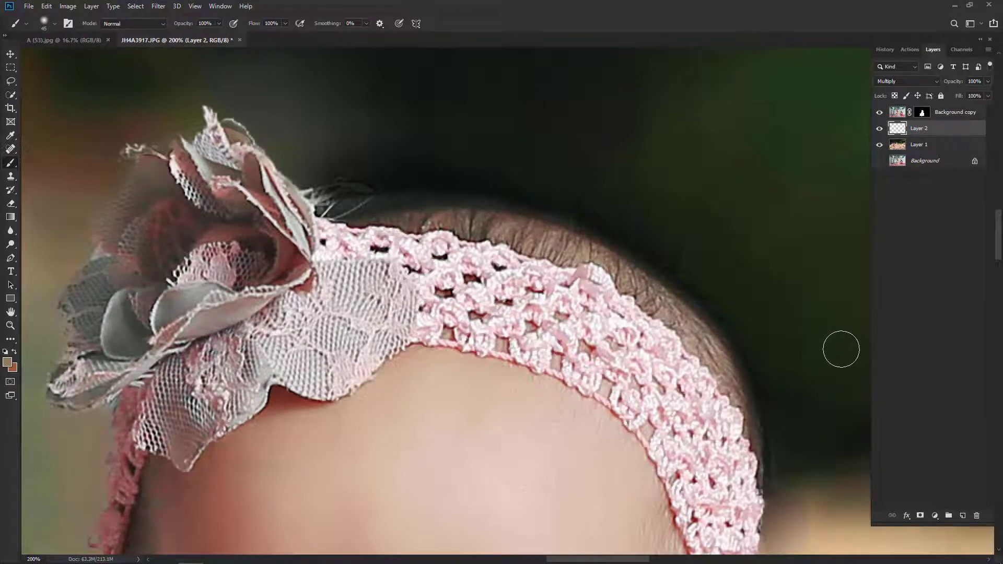
{"action": "key", "text": "ctrl+minus"}
{"action": "key", "text": "ctrl+minus"}
{"action": "key", "text": "ctrl+minus"}
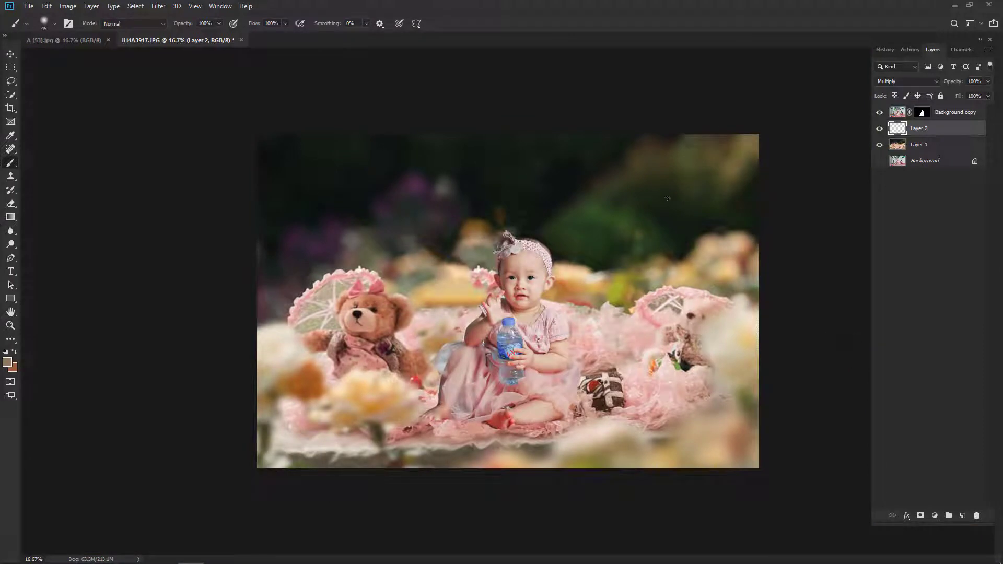
Zoom in on the baby's leg beside the tulle skirt and target the Background copy layer mask
{"action": "key", "text": "ctrl+plus"}
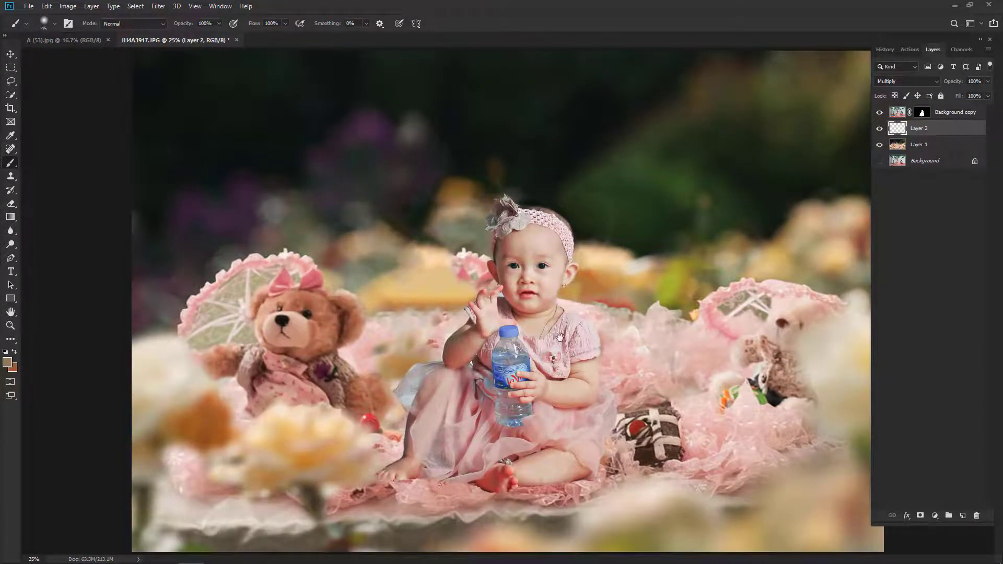
{"action": "key", "text": "ctrl+plus"}
{"action": "key", "text": "ctrl+plus"}
{"action": "key", "text": "ctrl+minus"}
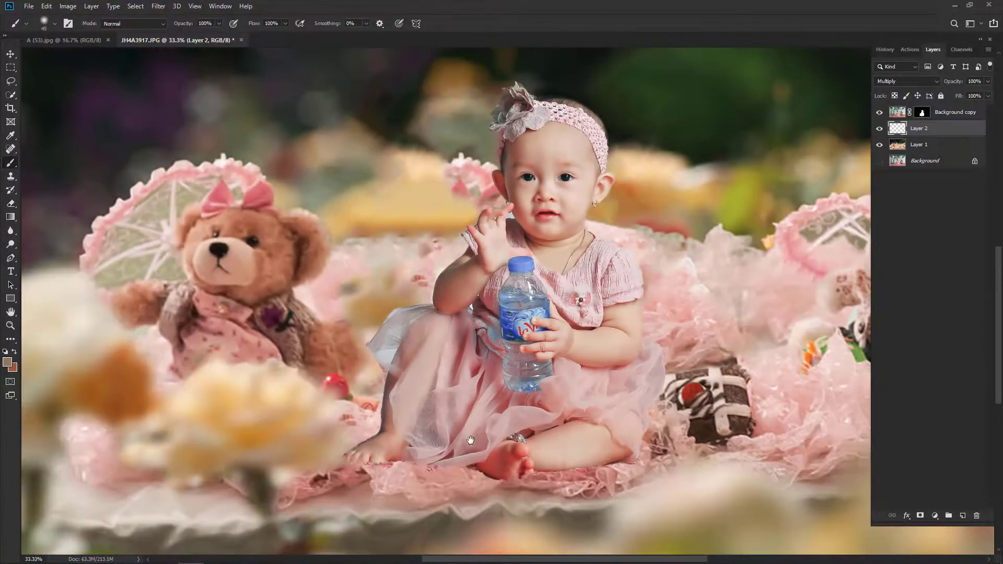
{"action": "key", "text": "ctrl+plus"}
{"action": "key", "text": "ctrl+plus"}
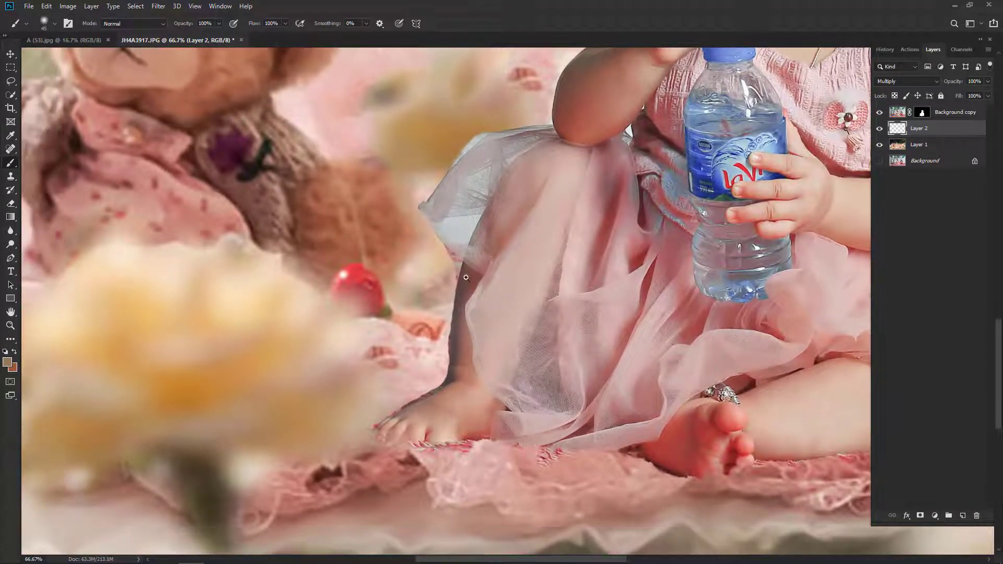
{"action": "scroll", "coordinate": [465, 277], "scroll_direction": "up", "scroll_amount": 1}
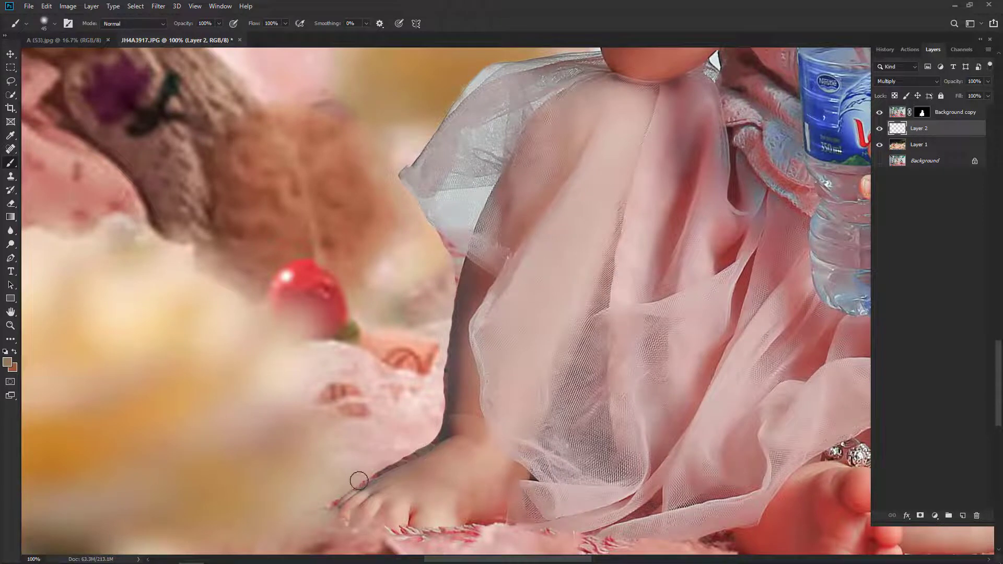
{"action": "scroll", "coordinate": [652, 253], "scroll_direction": "up", "scroll_amount": 1}
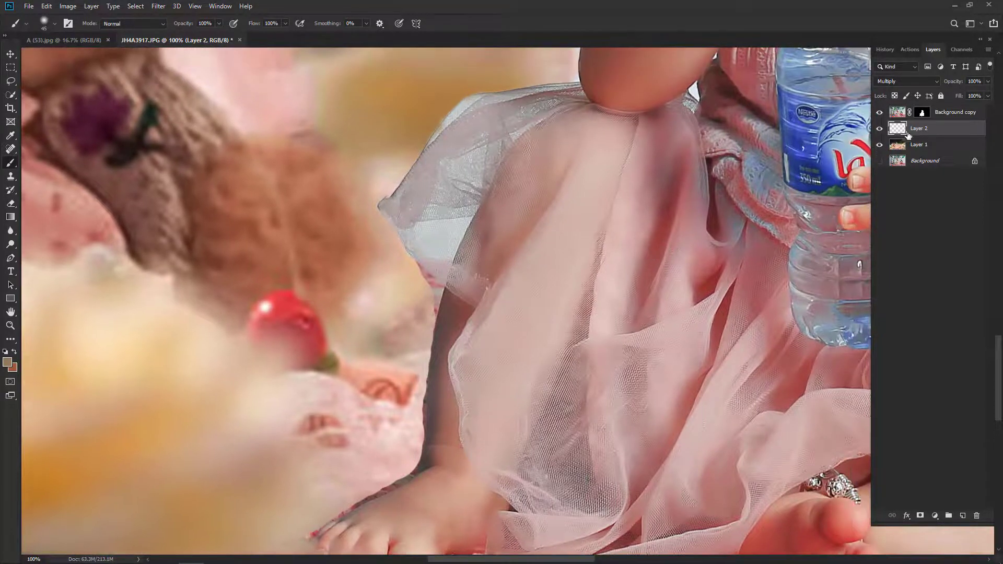
{"action": "left_click", "coordinate": [921, 114]}
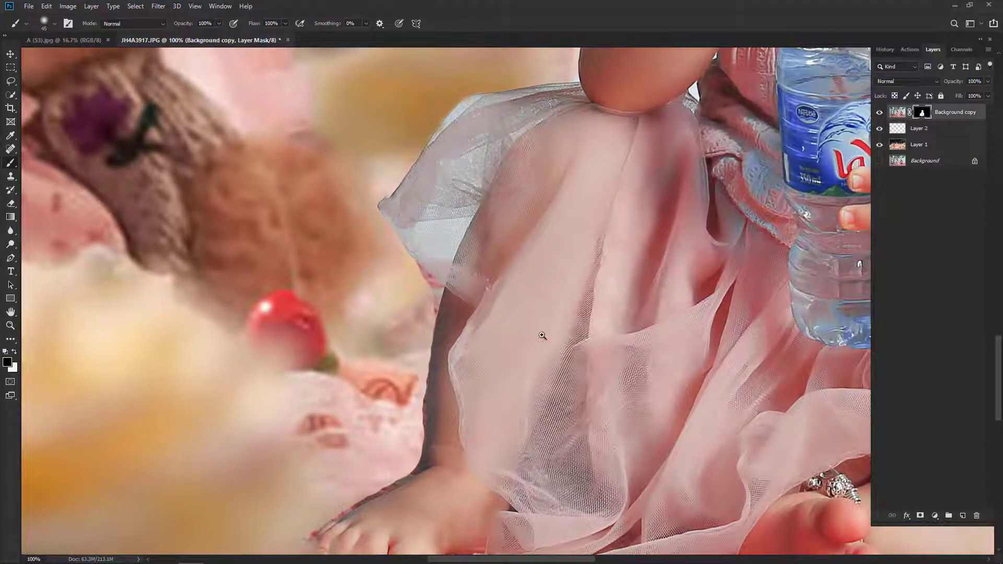
Set the brush to a hard round tip at 21 px
{"action": "scroll", "coordinate": [445, 254], "scroll_direction": "up", "scroll_amount": 1}
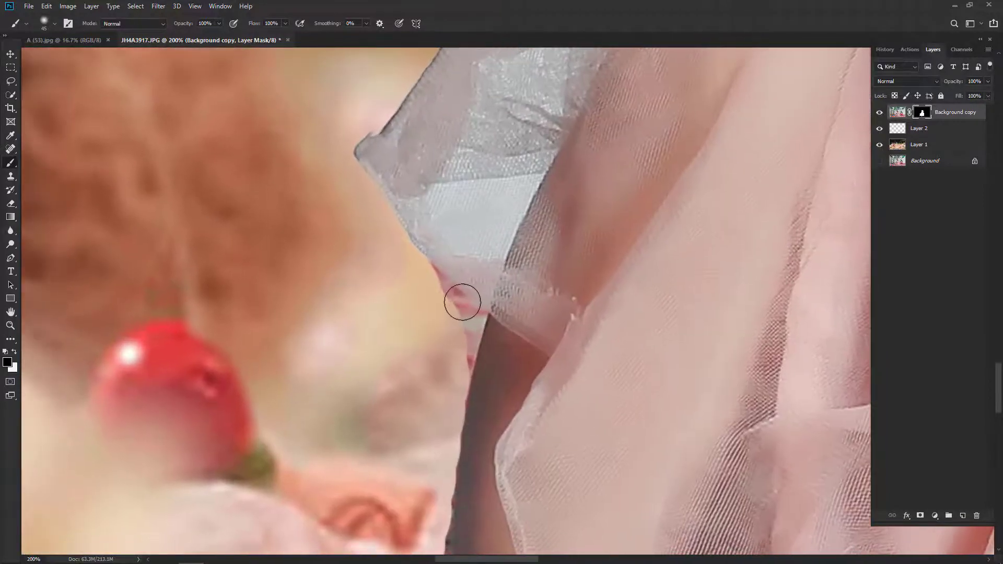
{"action": "right_click", "coordinate": [193, 236]}
{"action": "left_click", "coordinate": [254, 375]}
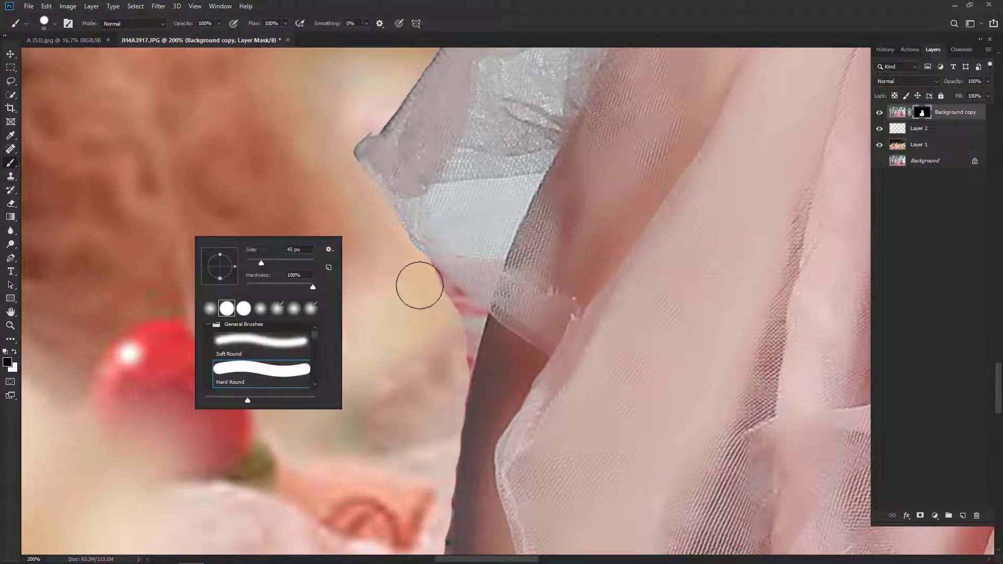
{"action": "left_click", "coordinate": [423, 290]}
{"action": "right_click", "coordinate": [292, 307]}
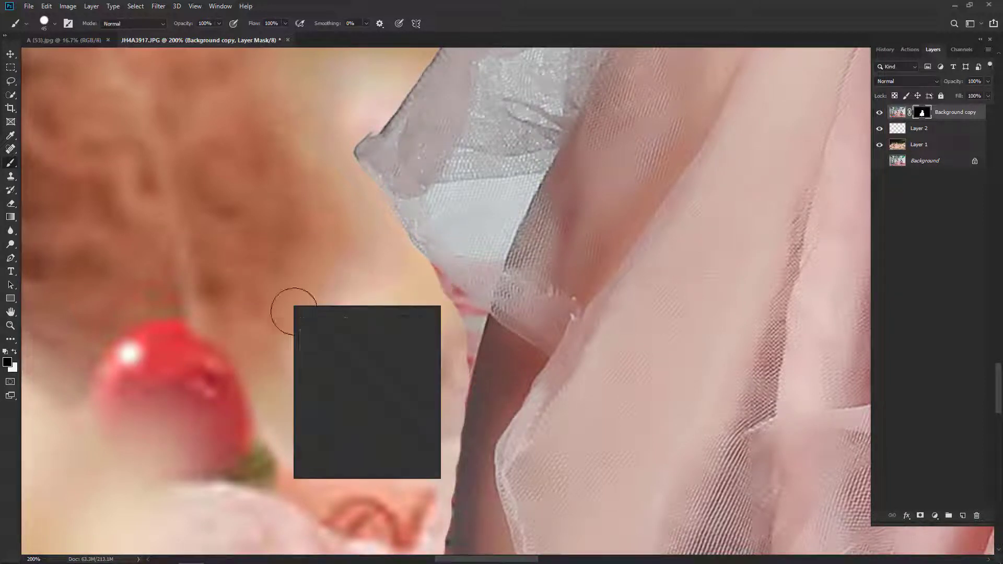
{"action": "double_click", "coordinate": [354, 440]}
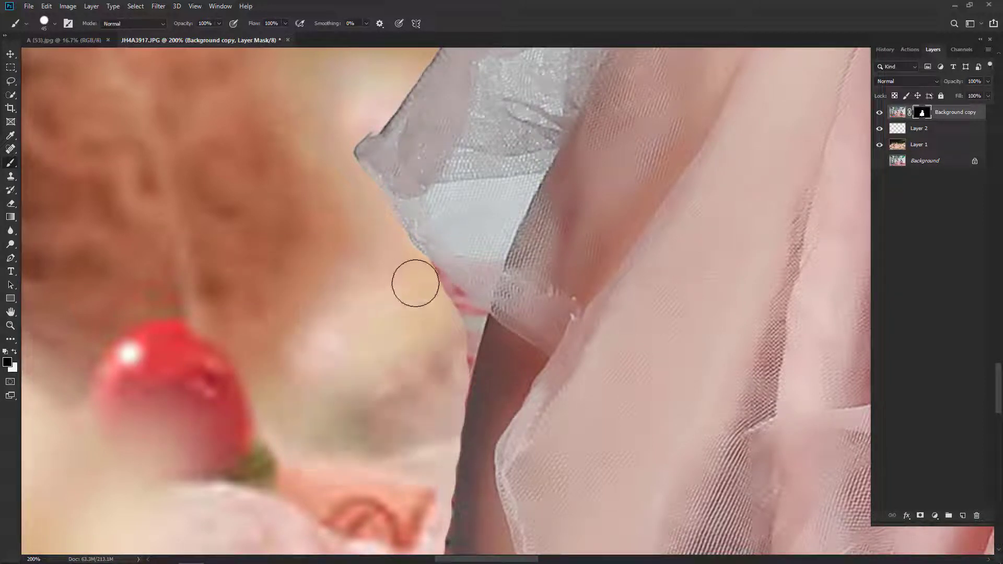
{"action": "right_click", "coordinate": [415, 281]}
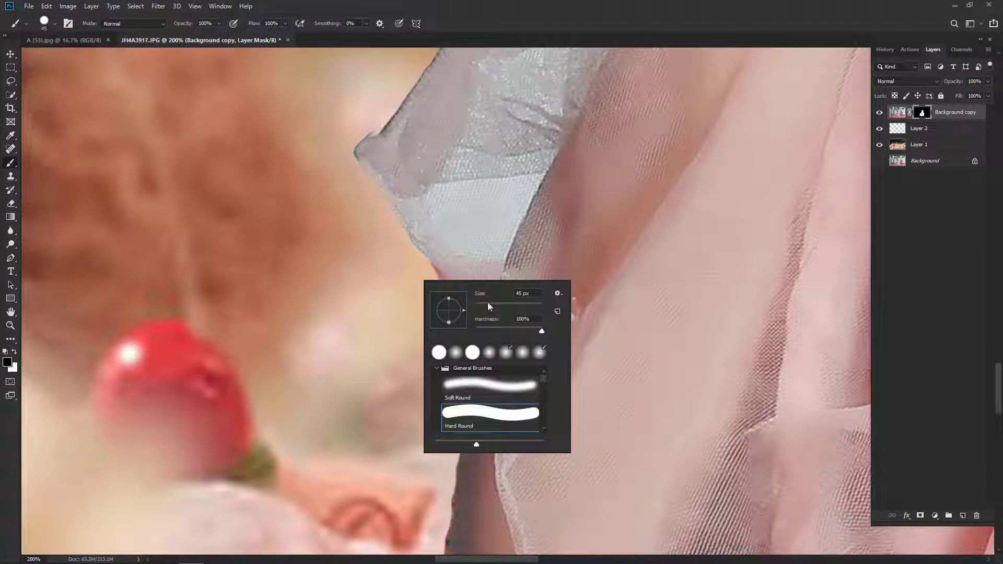
{"action": "key", "text": "Return"}
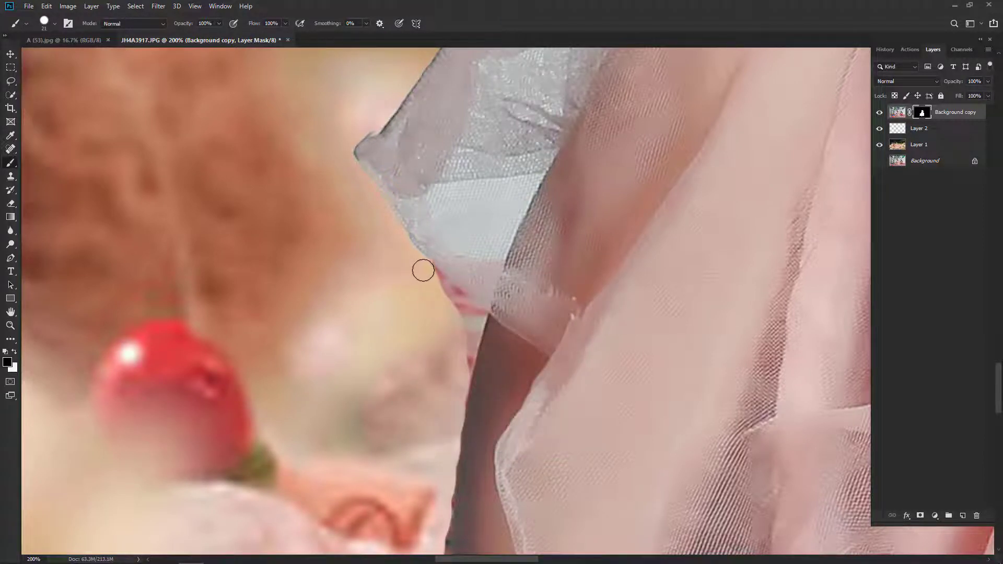
Paint the pink dress-edge fringe and red fingertip fringe out of the mask
{"action": "left_click", "coordinate": [456, 299]}
{"action": "left_click_drag", "start_coordinate": [455, 301], "coordinate": [470, 315]}
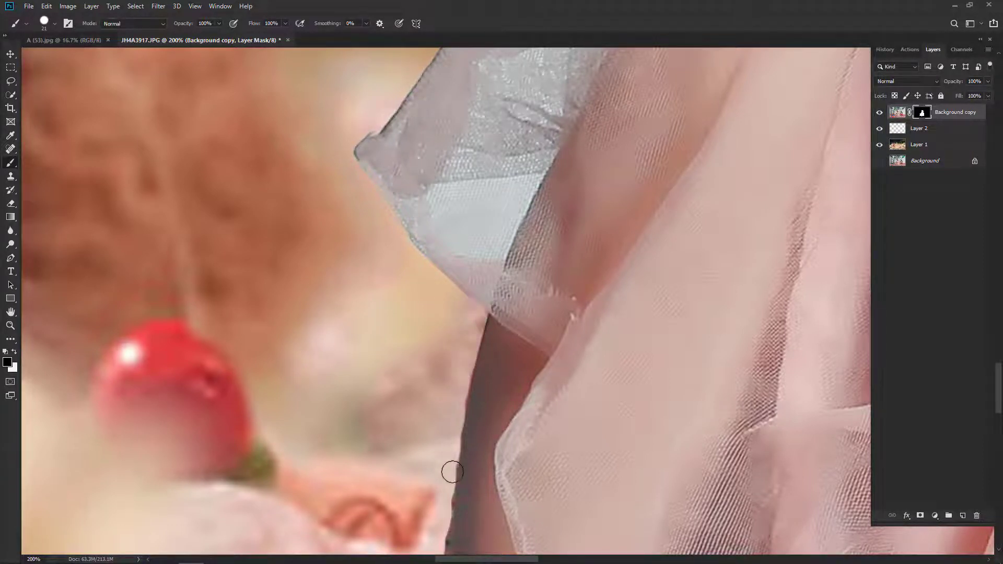
{"action": "mouse_move", "coordinate": [449, 470]}
{"action": "left_mouse_down"}
{"action": "mouse_move", "coordinate": [489, 310]}
{"action": "mouse_move", "coordinate": [487, 368]}
{"action": "left_mouse_up"}
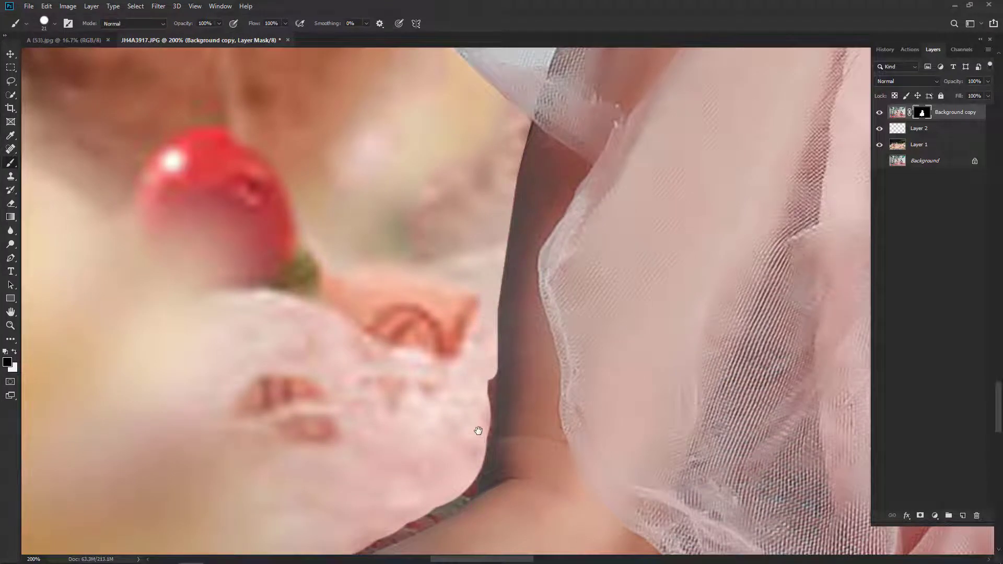
{"action": "mouse_move", "coordinate": [477, 427]}
{"action": "left_mouse_down"}
{"action": "mouse_move", "coordinate": [495, 326]}
{"action": "mouse_move", "coordinate": [483, 375]}
{"action": "mouse_move", "coordinate": [465, 388]}
{"action": "mouse_move", "coordinate": [573, 228]}
{"action": "mouse_move", "coordinate": [432, 306]}
{"action": "mouse_move", "coordinate": [445, 299]}
{"action": "mouse_move", "coordinate": [442, 312]}
{"action": "mouse_move", "coordinate": [367, 339]}
{"action": "left_mouse_up"}
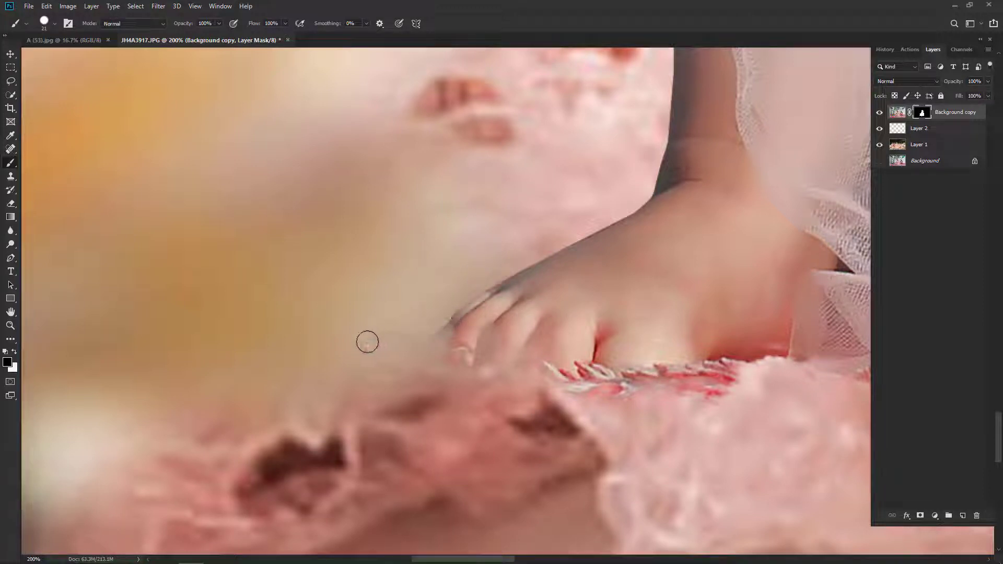
{"action": "mouse_move", "coordinate": [441, 322]}
{"action": "left_mouse_down"}
{"action": "mouse_move", "coordinate": [439, 335]}
{"action": "mouse_move", "coordinate": [443, 309]}
{"action": "left_mouse_up"}
Reframe the view on the baby's lower body and bottle, and swap the painting colours
{"action": "key", "text": "ctrl+minus"}
{"action": "key", "text": "ctrl+minus"}
{"action": "key", "text": "ctrl+minus"}
{"action": "scroll", "coordinate": [392, 322], "scroll_direction": "up", "scroll_amount": 5}
{"action": "left_click_drag", "start_coordinate": [588, 446], "coordinate": [533, 400]}
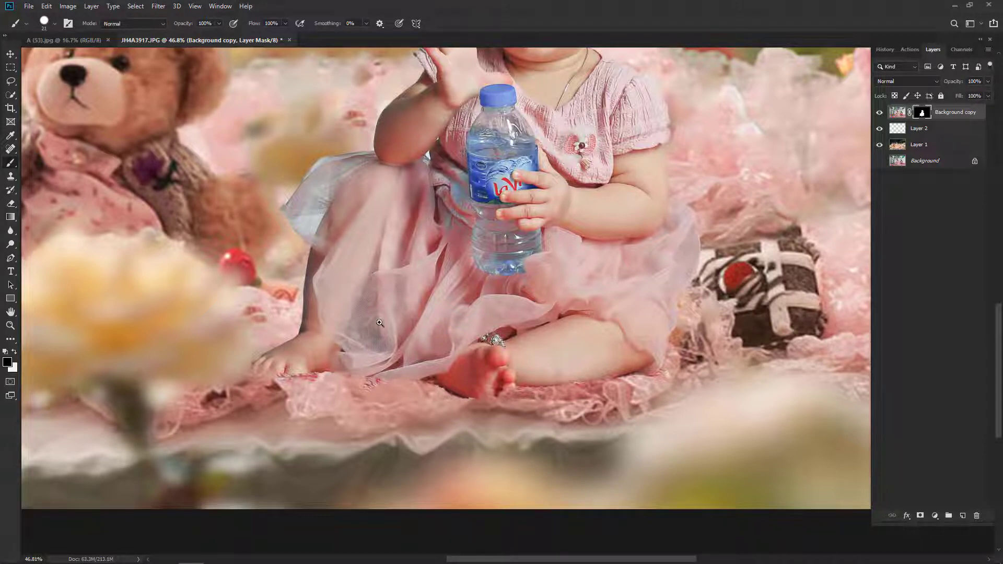
{"action": "scroll", "coordinate": [380, 323], "scroll_direction": "up", "scroll_amount": 3}
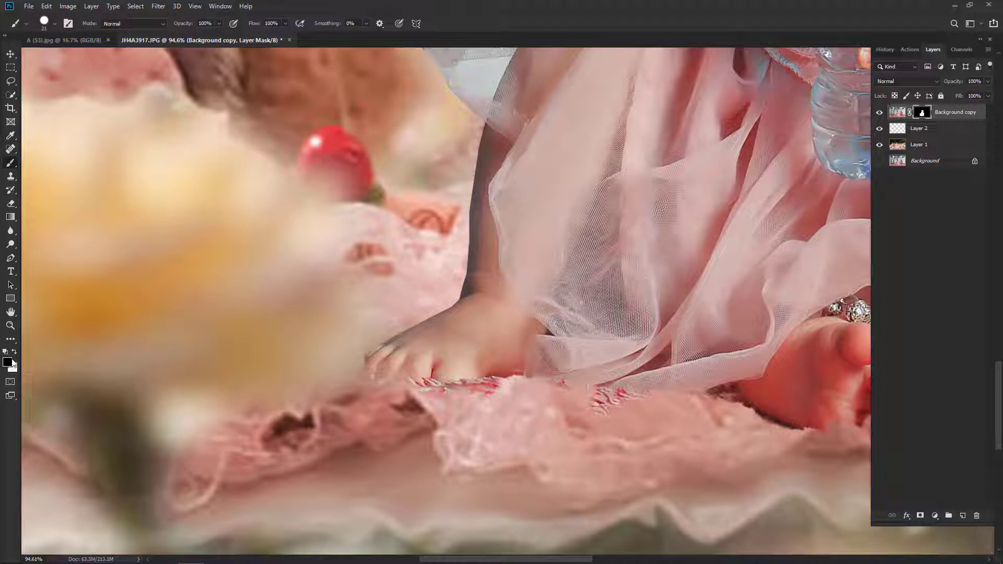
{"action": "key", "text": "x"}
Set the brush to a 127 px Soft Round tip at 24% opacity
{"action": "left_click", "coordinate": [219, 23]}
{"action": "left_click_drag", "start_coordinate": [183, 33], "coordinate": [181, 33]}
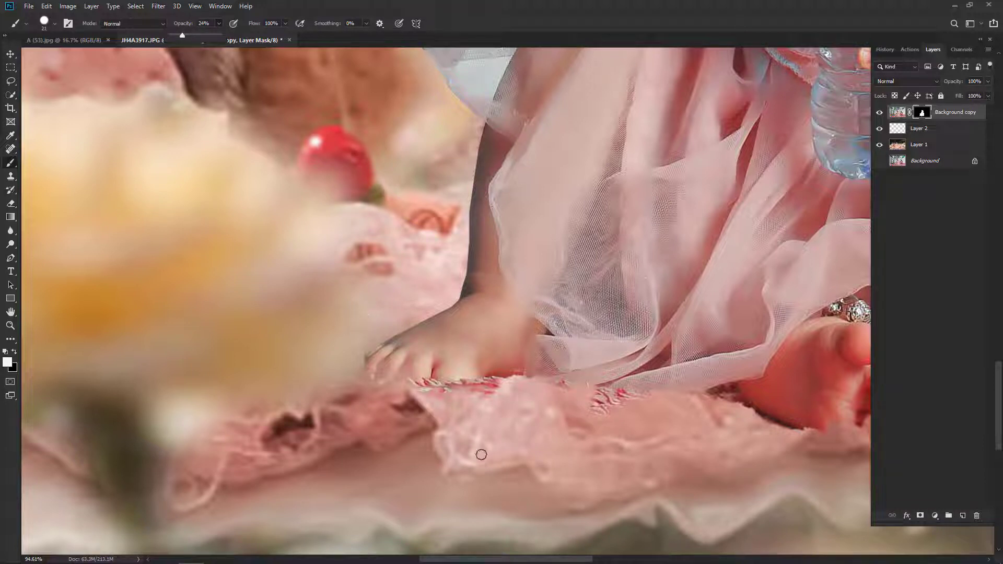
{"action": "right_click", "coordinate": [484, 427]}
{"action": "left_click", "coordinate": [577, 418]}
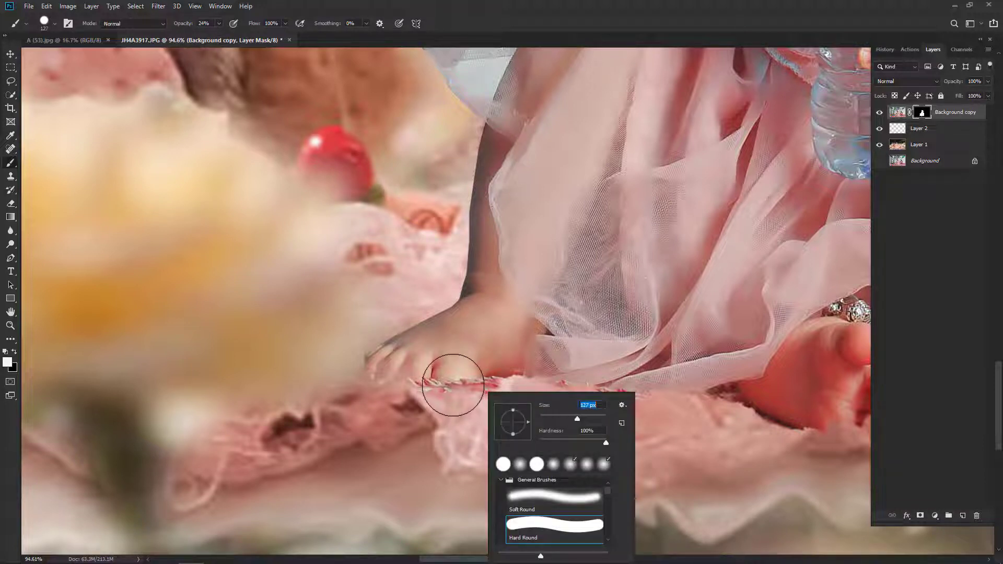
{"action": "left_click", "coordinate": [448, 384]}
{"action": "right_click", "coordinate": [546, 359]}
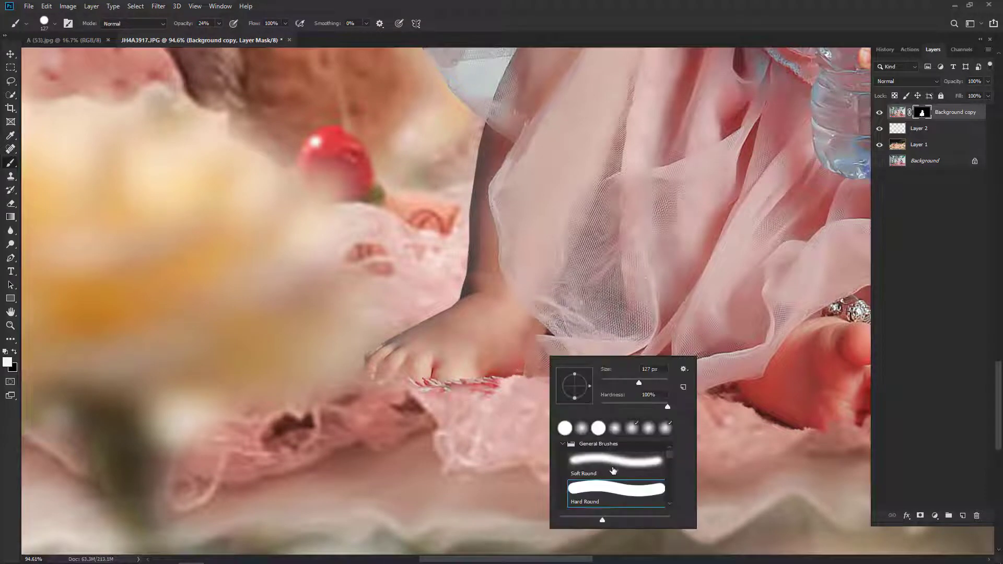
{"action": "left_click", "coordinate": [612, 462]}
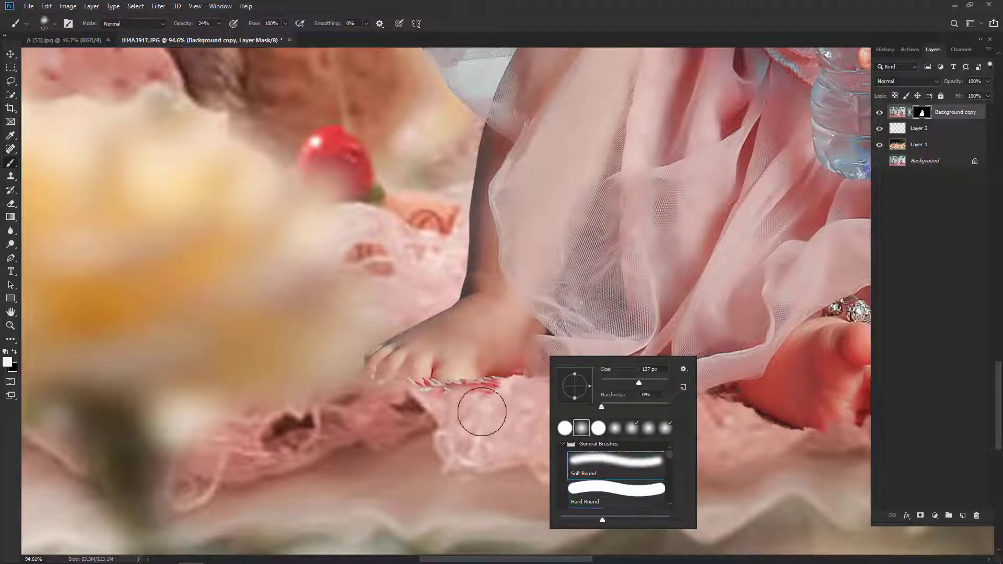
{"action": "left_click", "coordinate": [410, 366]}
Softly blend the mask edges along the toes, tulle hem and calf
{"action": "left_click_drag", "start_coordinate": [410, 366], "coordinate": [373, 360]}
{"action": "mouse_move", "coordinate": [454, 366]}
{"action": "left_mouse_down"}
{"action": "mouse_move", "coordinate": [524, 354]}
{"action": "mouse_move", "coordinate": [626, 368]}
{"action": "left_mouse_up"}
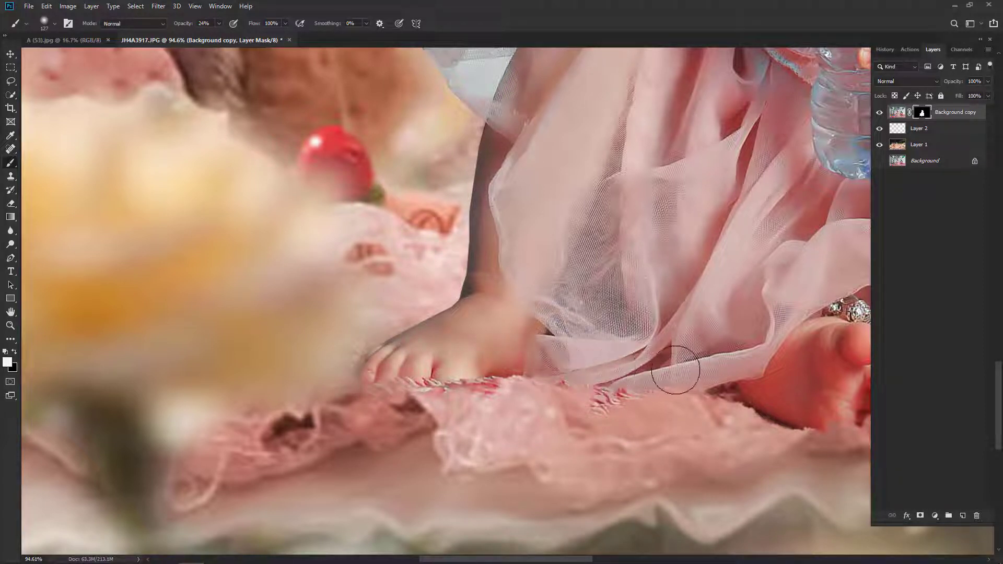
{"action": "mouse_move", "coordinate": [787, 394]}
{"action": "left_mouse_down"}
{"action": "mouse_move", "coordinate": [562, 352]}
{"action": "mouse_move", "coordinate": [553, 360]}
{"action": "mouse_move", "coordinate": [606, 376]}
{"action": "mouse_move", "coordinate": [642, 366]}
{"action": "mouse_move", "coordinate": [664, 372]}
{"action": "left_mouse_up"}
{"action": "left_click_drag", "start_coordinate": [732, 347], "coordinate": [543, 365]}
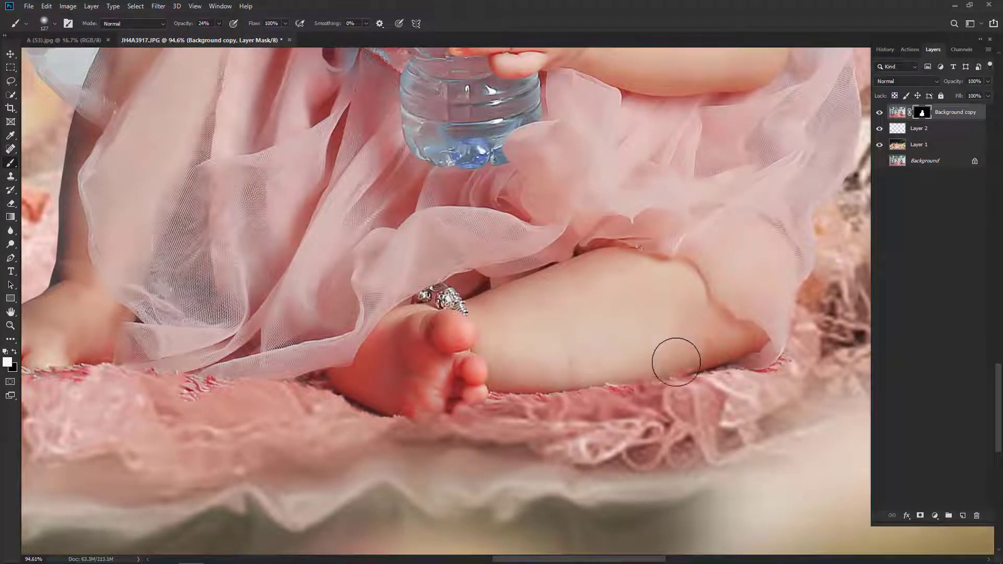
{"action": "left_click_drag", "start_coordinate": [737, 331], "coordinate": [539, 387]}
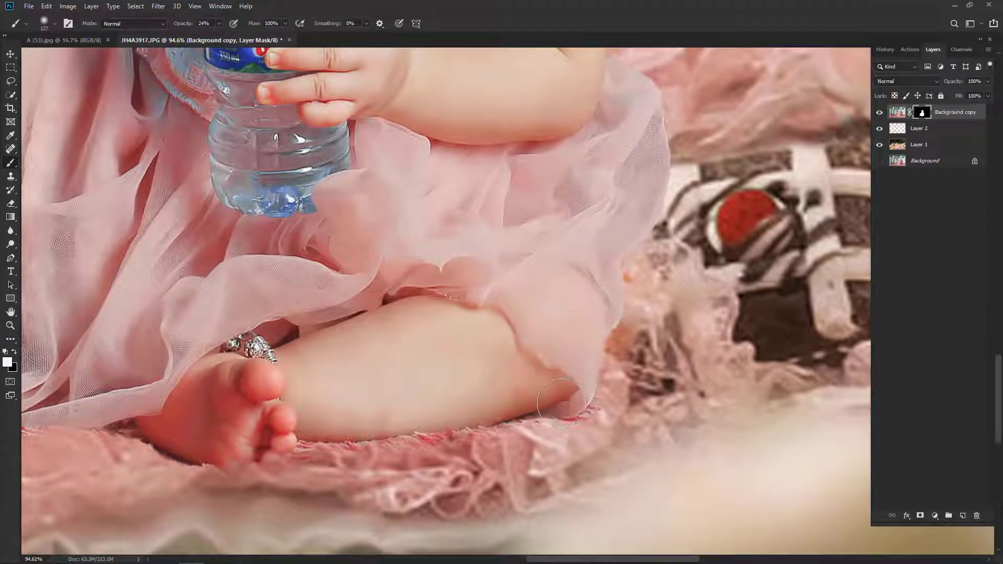
{"action": "left_click_drag", "start_coordinate": [581, 358], "coordinate": [557, 387]}
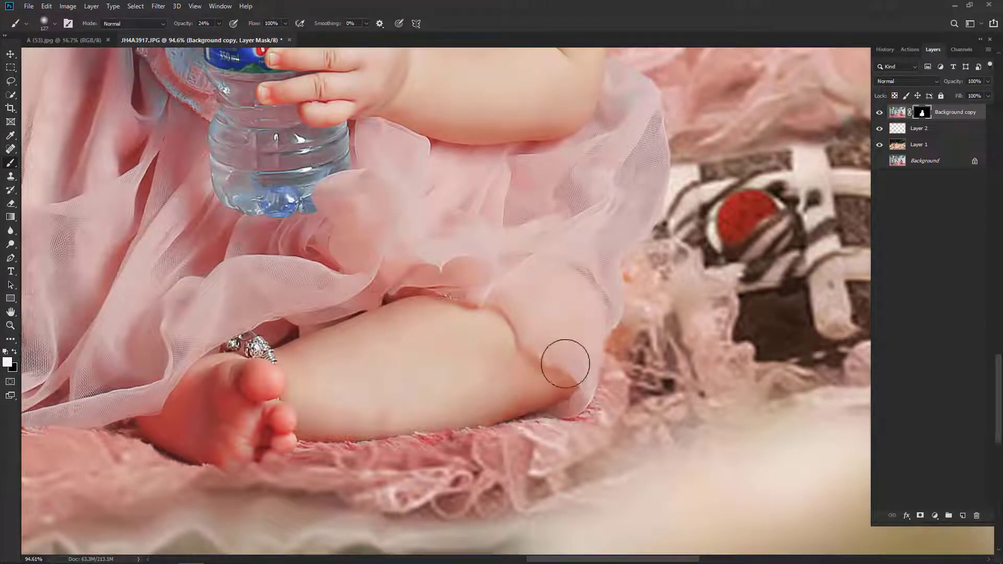
{"action": "left_click_drag", "start_coordinate": [431, 400], "coordinate": [650, 335]}
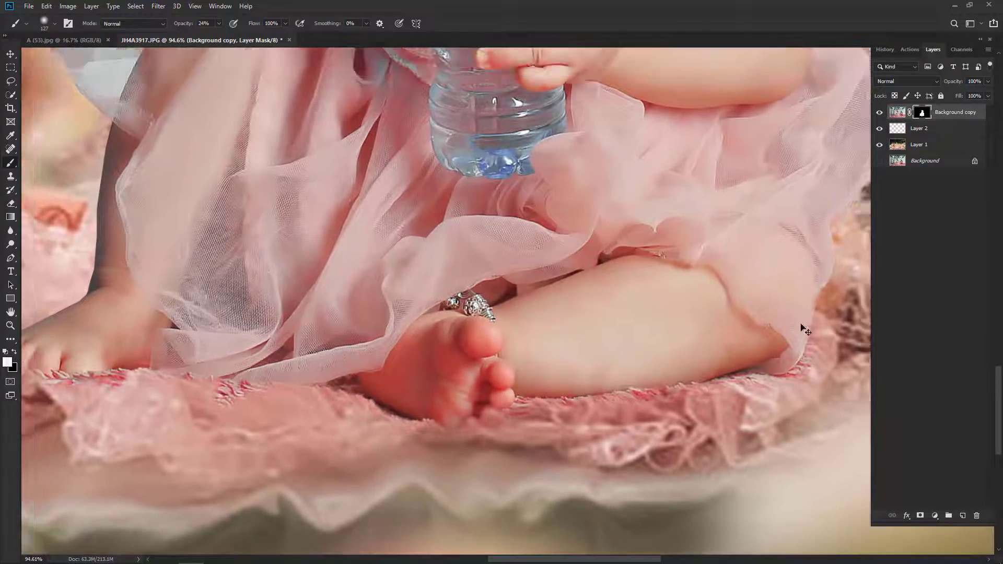
Zoom back out and frame the baby's face
{"action": "left_click_drag", "start_coordinate": [802, 331], "coordinate": [612, 452]}
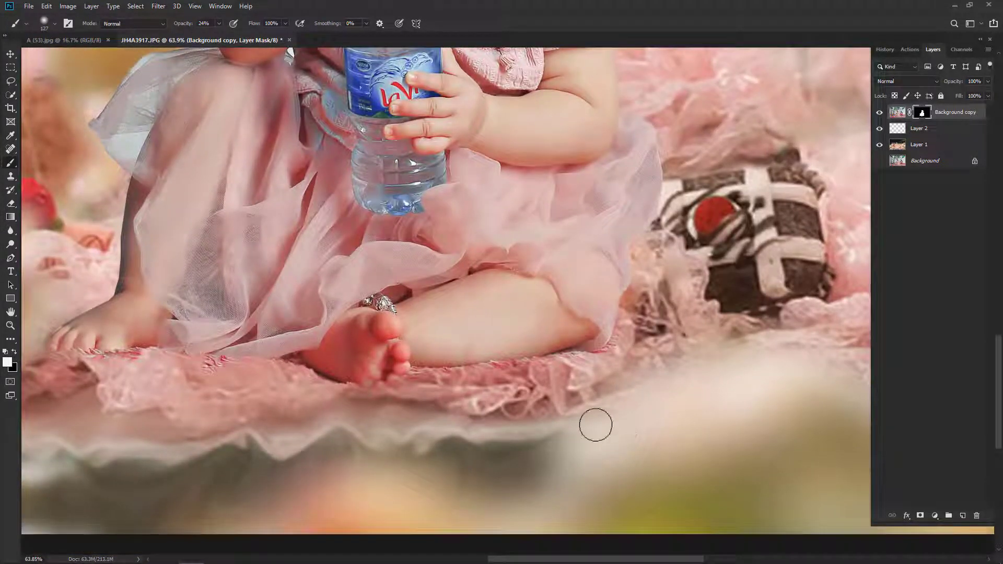
{"action": "mouse_move", "coordinate": [290, 78]}
{"action": "left_mouse_down"}
{"action": "mouse_move", "coordinate": [521, 312]}
{"action": "mouse_move", "coordinate": [337, 437]}
{"action": "left_mouse_up"}
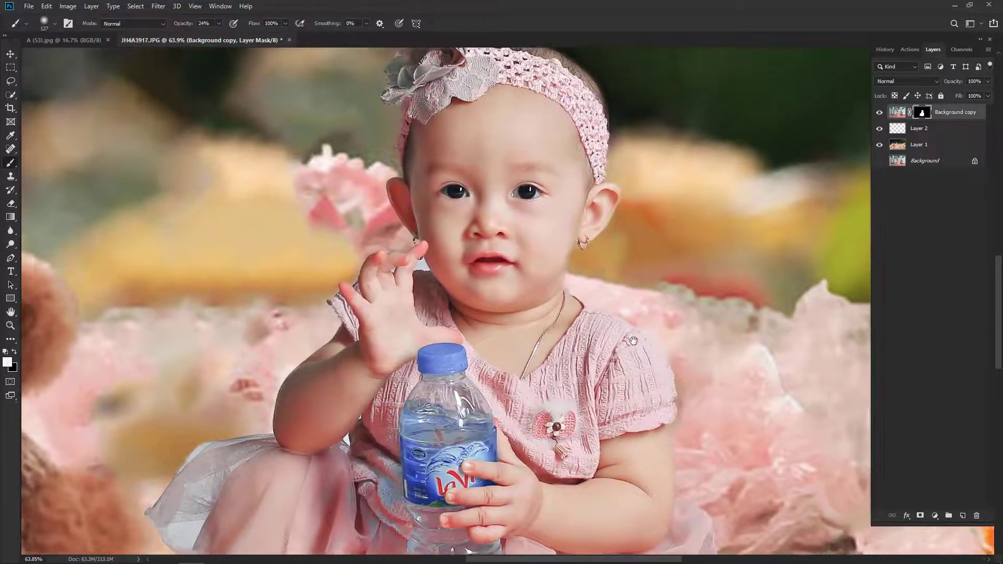
{"action": "left_click_drag", "start_coordinate": [409, 125], "coordinate": [727, 313]}
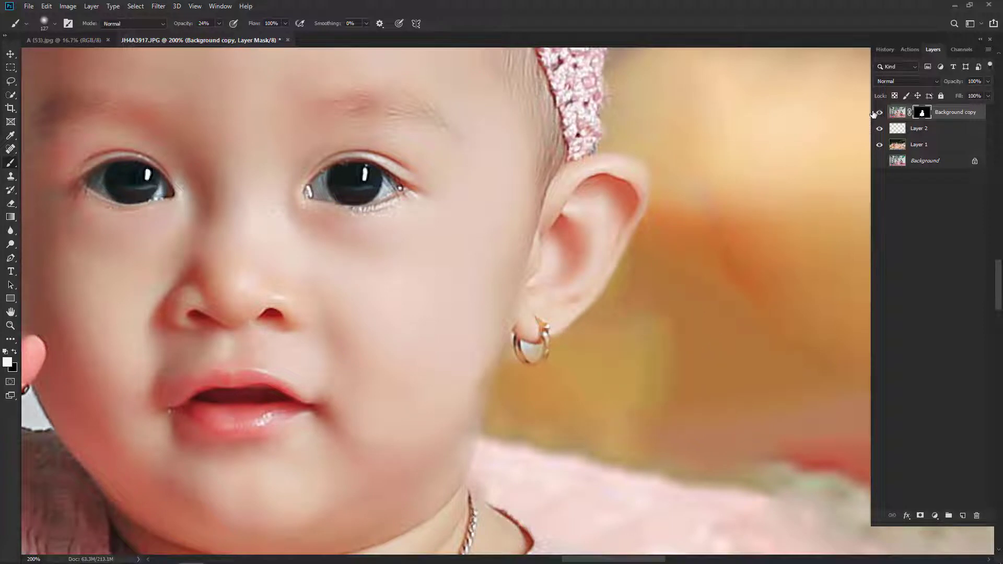
Switch to a 75 px Hard Round brush at 100% opacity
{"action": "right_click", "coordinate": [574, 324]}
{"action": "left_click", "coordinate": [630, 460]}
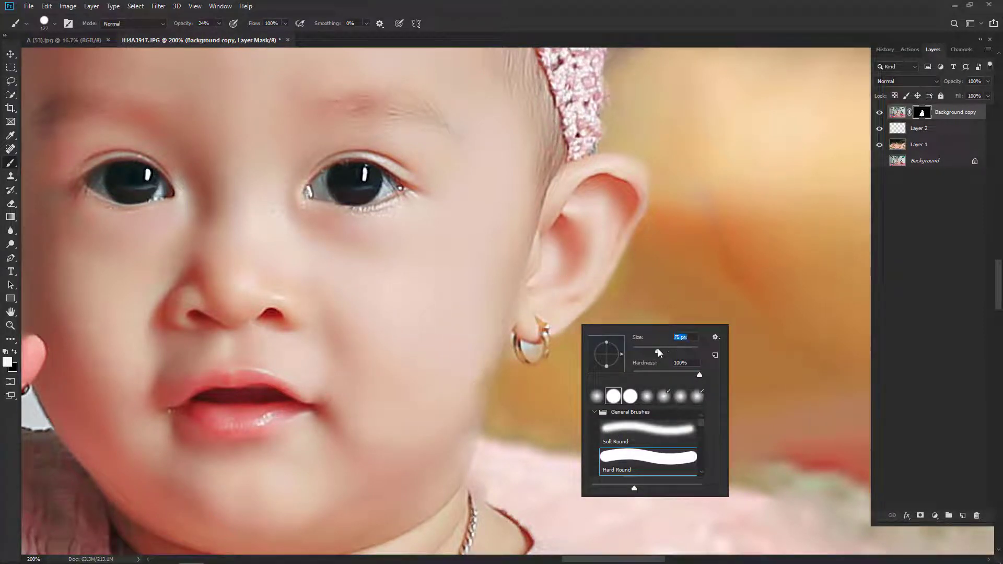
{"action": "left_click", "coordinate": [457, 350]}
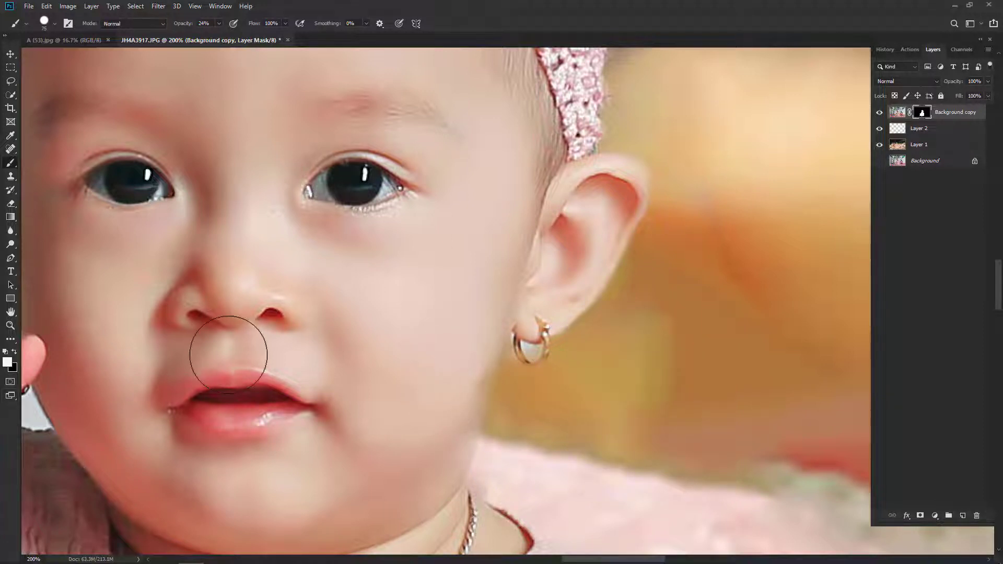
{"action": "left_click", "coordinate": [220, 27]}
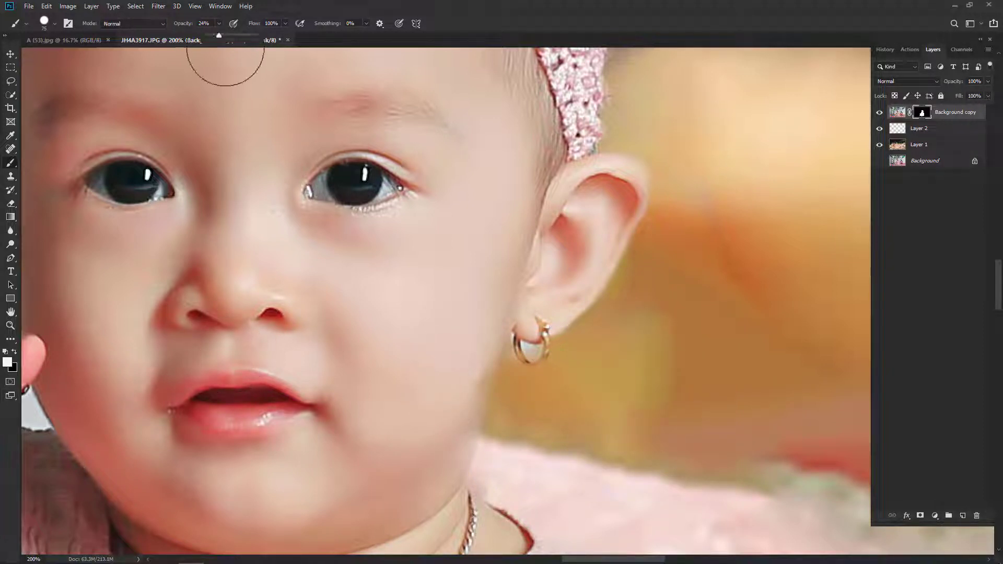
{"action": "left_click_drag", "start_coordinate": [218, 35], "coordinate": [255, 35]}
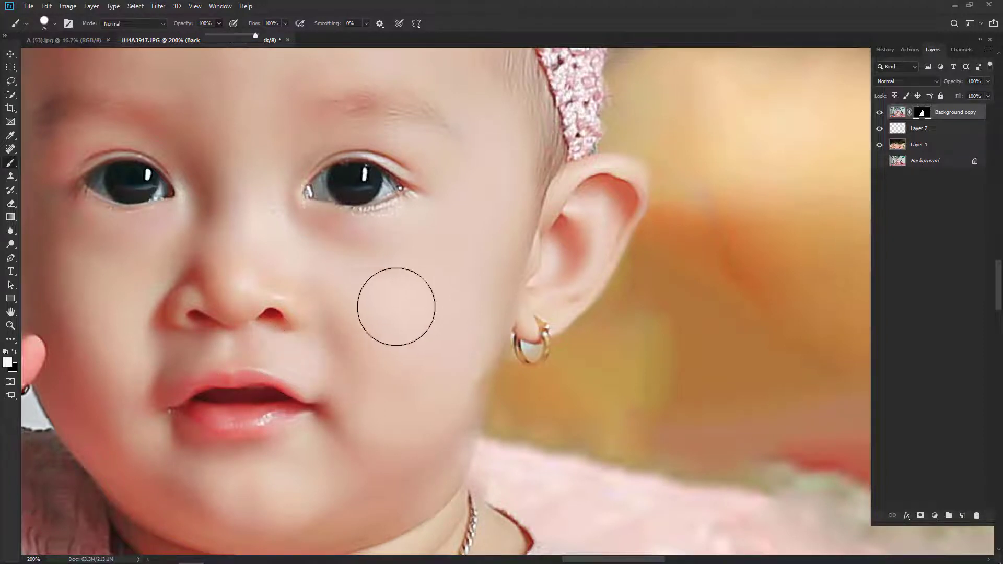
{"action": "left_click", "coordinate": [462, 353]}
Paint the mask around the cheek and ear, undo the stray nose stroke, and swap colours
{"action": "left_click_drag", "start_coordinate": [447, 379], "coordinate": [437, 430]}
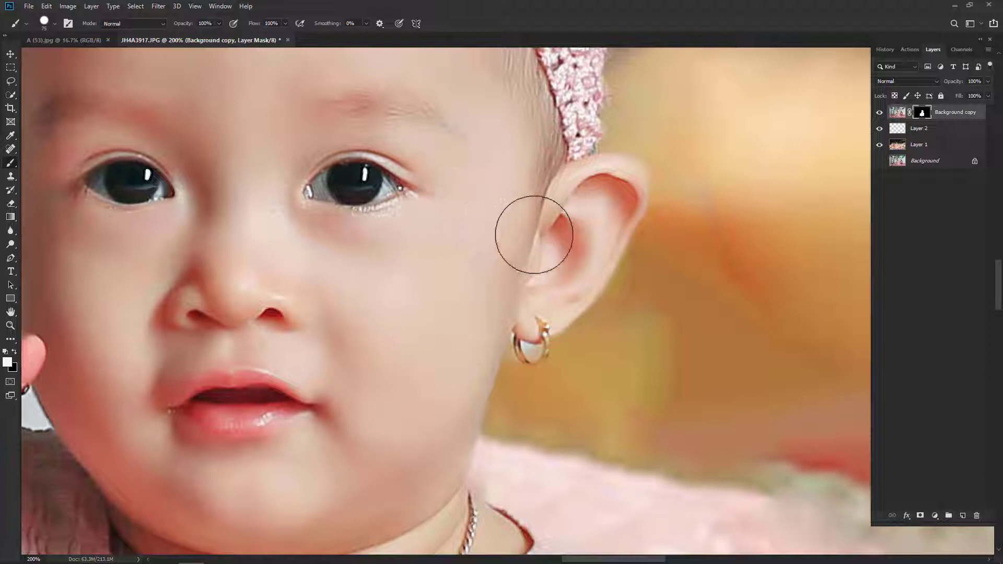
{"action": "left_click_drag", "start_coordinate": [513, 286], "coordinate": [740, 229]}
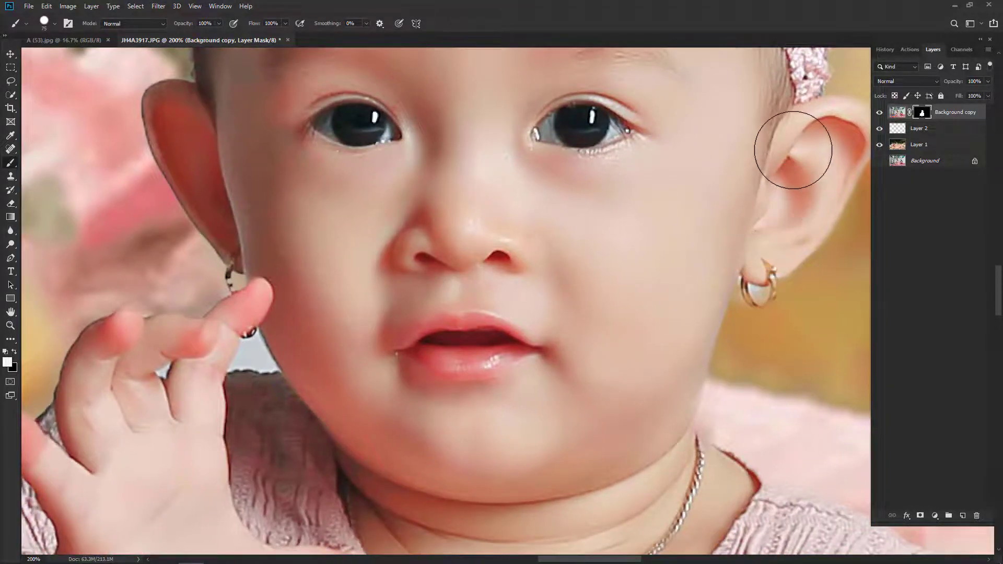
{"action": "left_click_drag", "start_coordinate": [564, 160], "coordinate": [540, 254]}
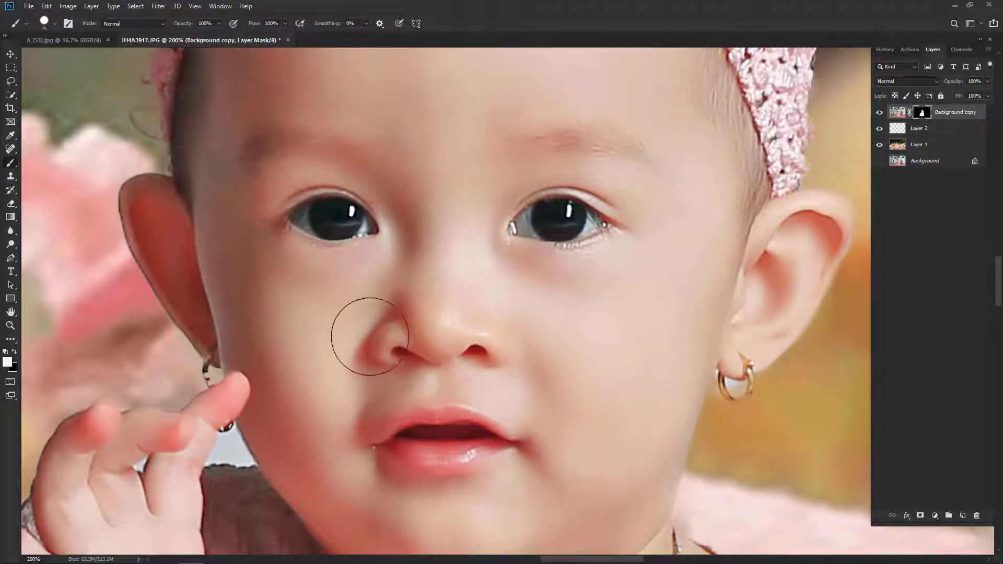
{"action": "key", "text": "ctrl+minus"}
{"action": "key", "text": "ctrl+minus"}
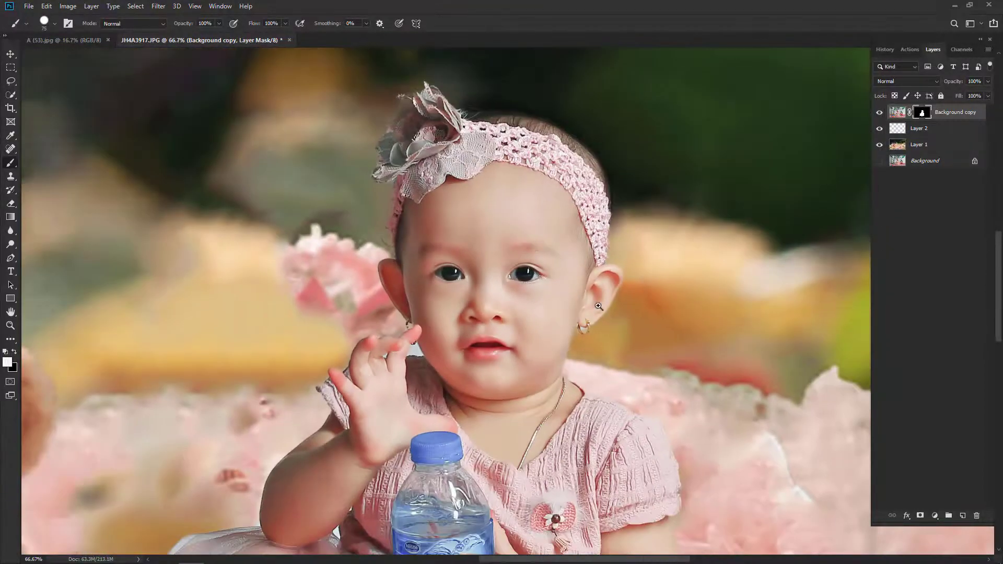
{"action": "left_click_drag", "start_coordinate": [377, 347], "coordinate": [377, 346]}
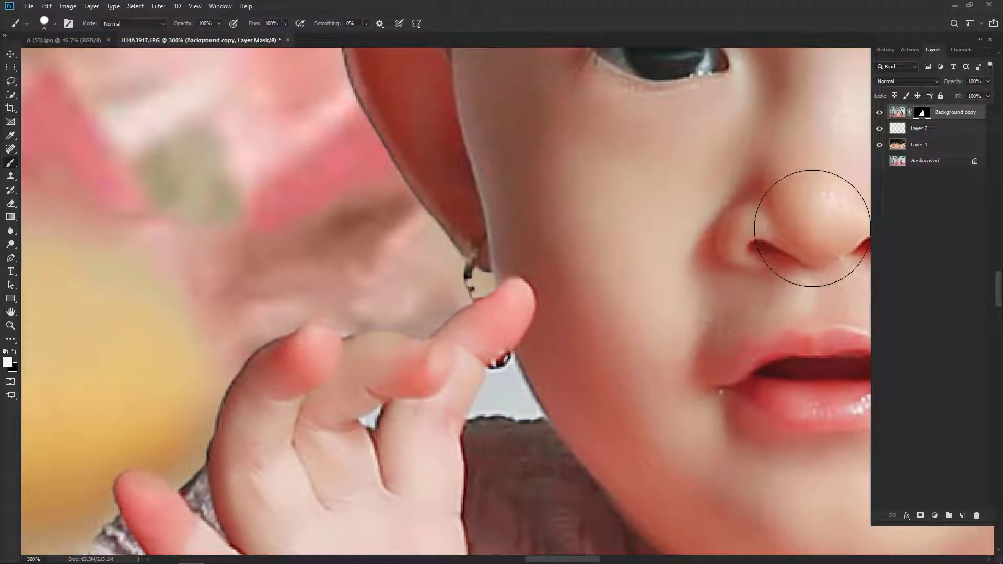
{"action": "key", "text": "ctrl+z"}
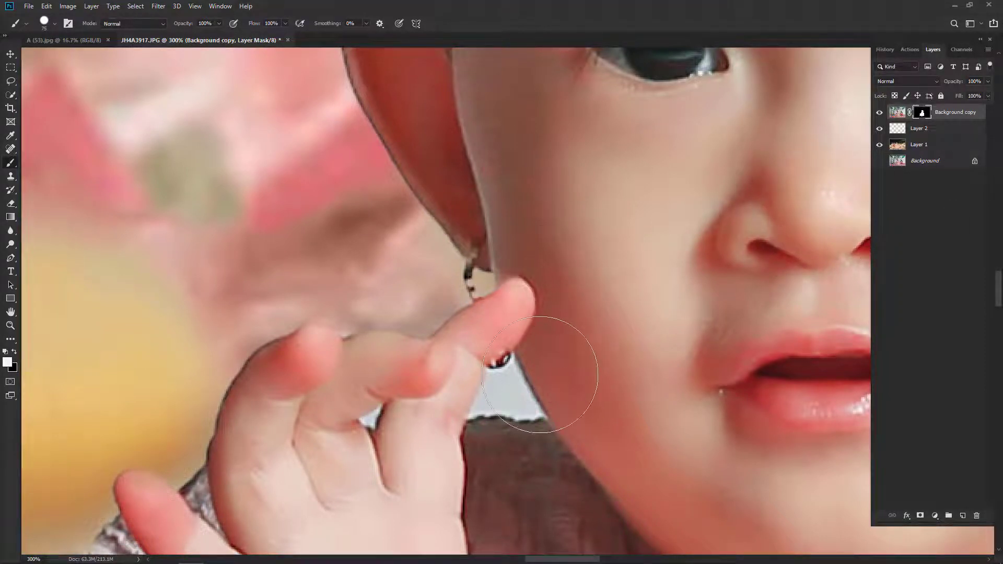
{"action": "key", "text": "x"}
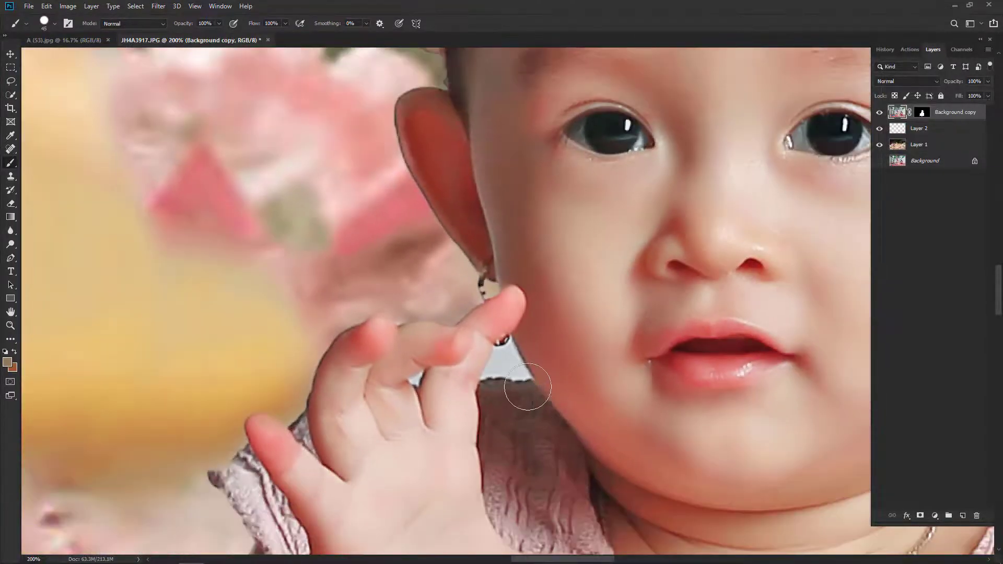
Paint over the gap beneath the raised fingertip with a 12 px, then 7 px brush
{"action": "right_click", "coordinate": [521, 392]}
{"action": "left_click", "coordinate": [587, 407]}
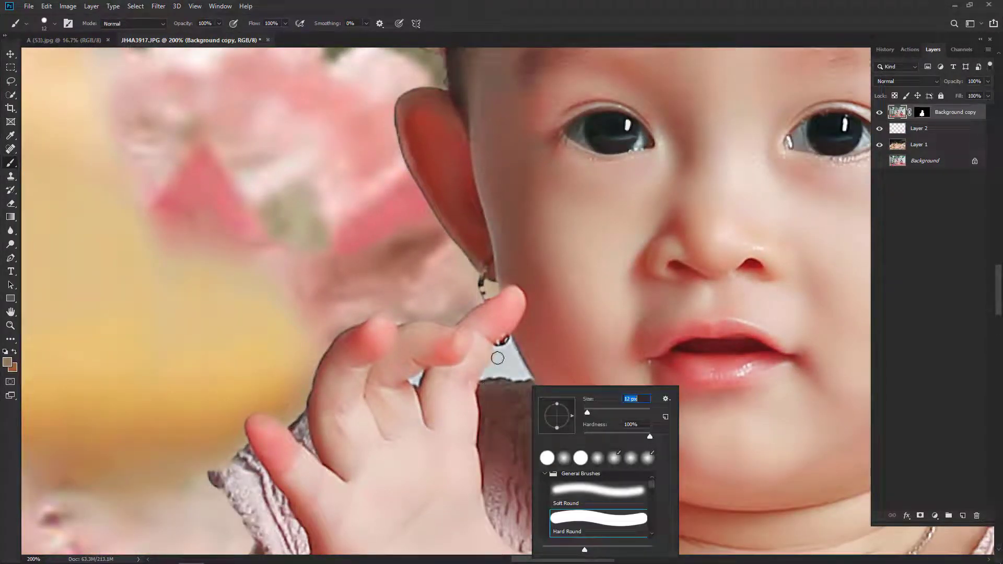
{"action": "mouse_move", "coordinate": [498, 353]}
{"action": "left_mouse_down"}
{"action": "mouse_move", "coordinate": [499, 370]}
{"action": "mouse_move", "coordinate": [517, 373]}
{"action": "left_mouse_up"}
{"action": "right_click", "coordinate": [522, 374]}
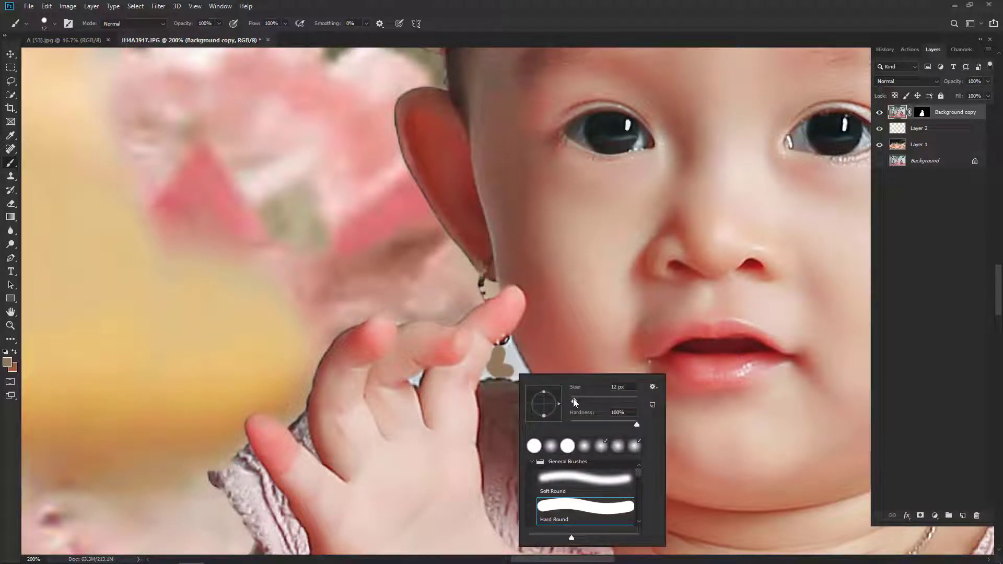
{"action": "left_click_drag", "start_coordinate": [574, 400], "coordinate": [571, 400]}
{"action": "left_click", "coordinate": [505, 349]}
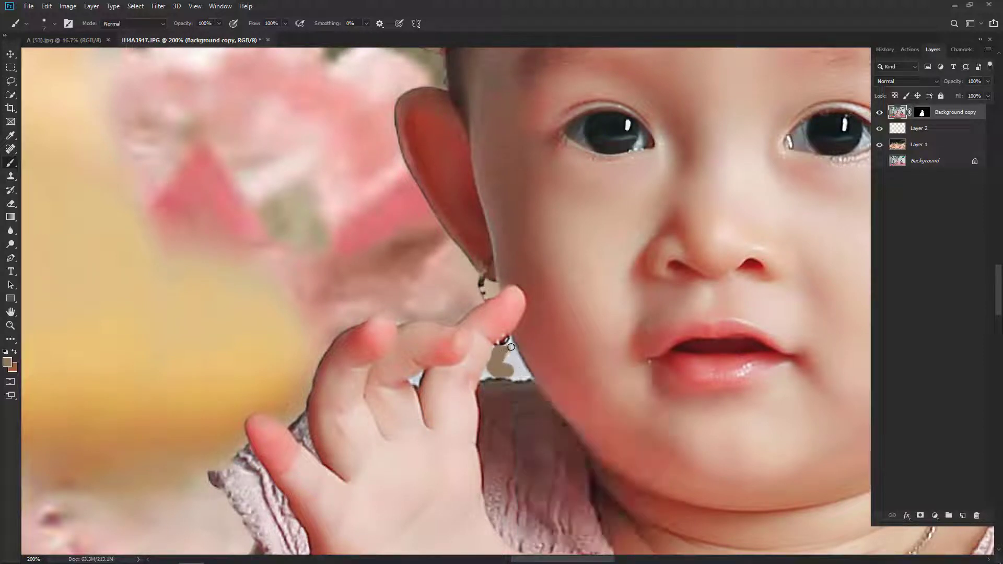
{"action": "mouse_move", "coordinate": [510, 346]}
{"action": "left_mouse_down"}
{"action": "mouse_move", "coordinate": [516, 375]}
{"action": "mouse_move", "coordinate": [504, 365]}
{"action": "mouse_move", "coordinate": [489, 375]}
{"action": "mouse_move", "coordinate": [507, 376]}
{"action": "left_mouse_up"}
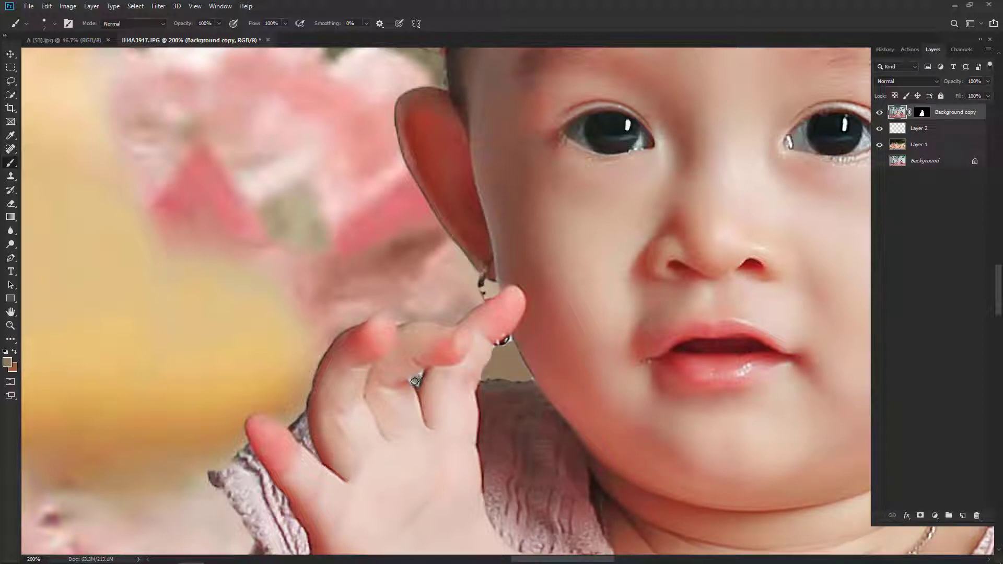
{"action": "key", "text": "ctrl+minus"}
Zoom in on the earring and paint over the backdrop inside the hoop
{"action": "left_click_drag", "start_coordinate": [742, 377], "coordinate": [517, 373]}
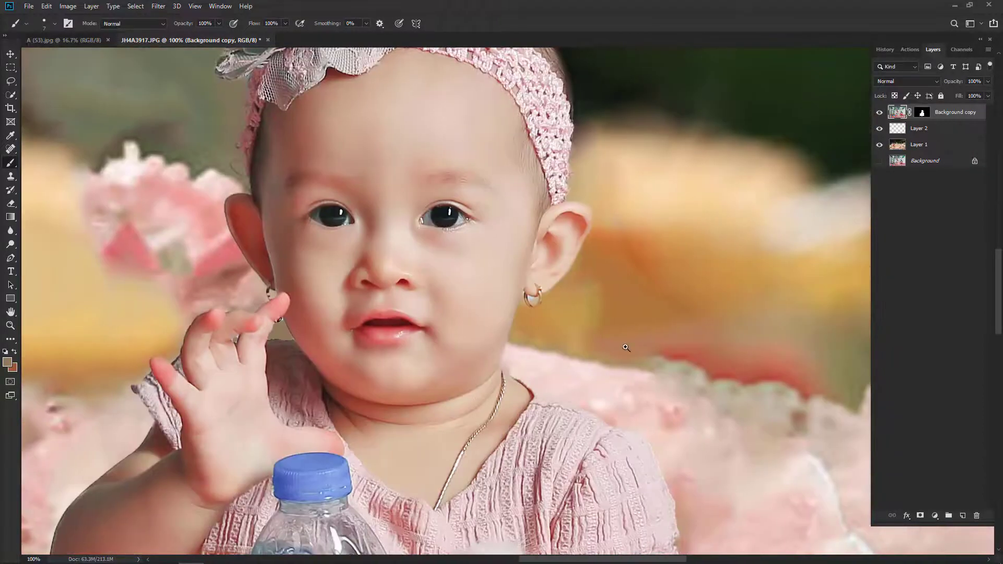
{"action": "scroll", "coordinate": [594, 332], "scroll_direction": "up", "scroll_amount": 2}
{"action": "scroll", "coordinate": [552, 287], "scroll_direction": "up", "scroll_amount": 1}
{"action": "mouse_move", "coordinate": [345, 213]}
{"action": "left_mouse_down"}
{"action": "mouse_move", "coordinate": [365, 223]}
{"action": "mouse_move", "coordinate": [358, 230]}
{"action": "left_mouse_up"}
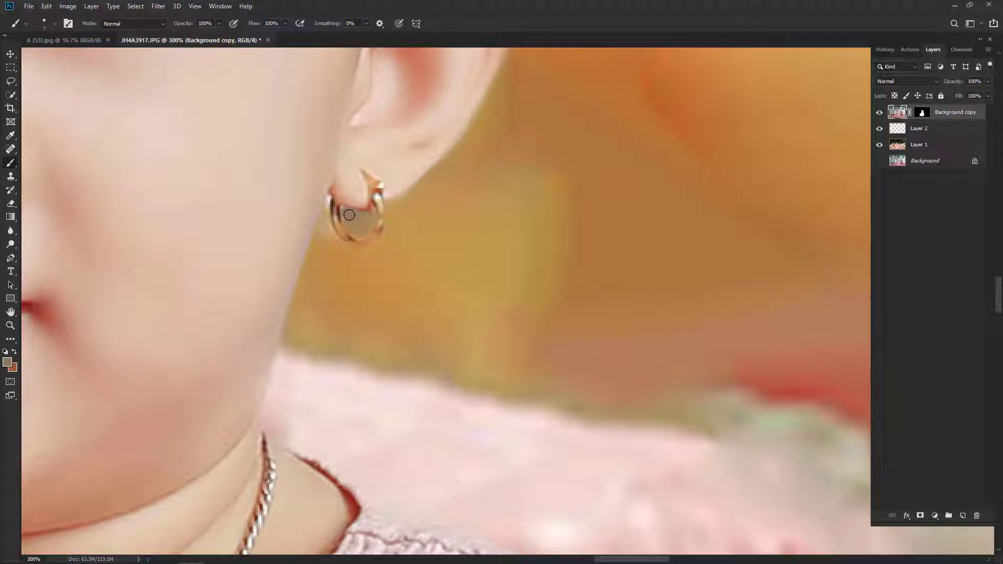
{"action": "mouse_move", "coordinate": [337, 240]}
{"action": "left_mouse_down"}
{"action": "mouse_move", "coordinate": [366, 266]}
{"action": "mouse_move", "coordinate": [400, 262]}
{"action": "left_mouse_up"}
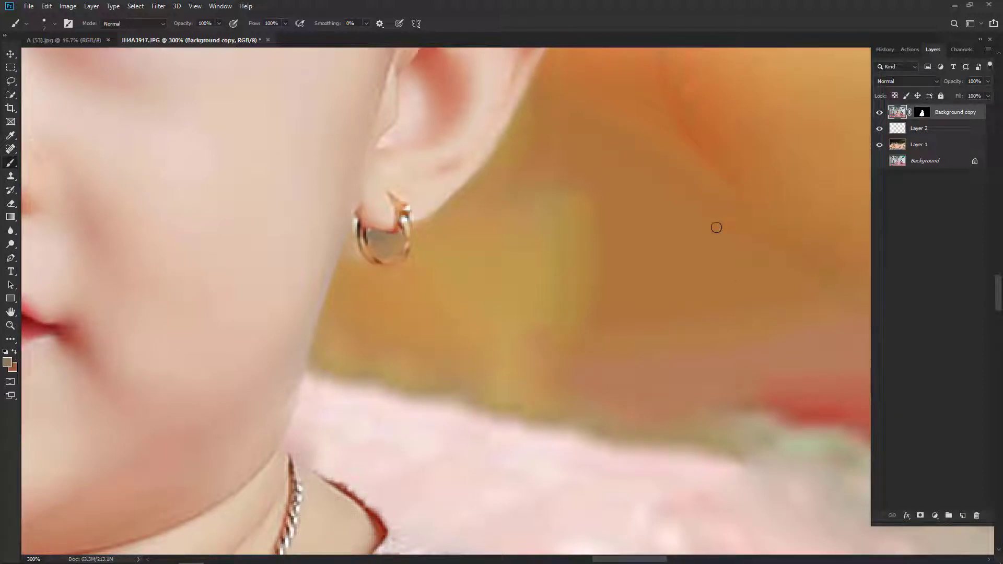
Target the Background copy mask, switch to white and refine with a 4 px brush
{"action": "key", "text": "d"}
{"action": "left_click", "coordinate": [922, 114]}
{"action": "key", "text": "x"}
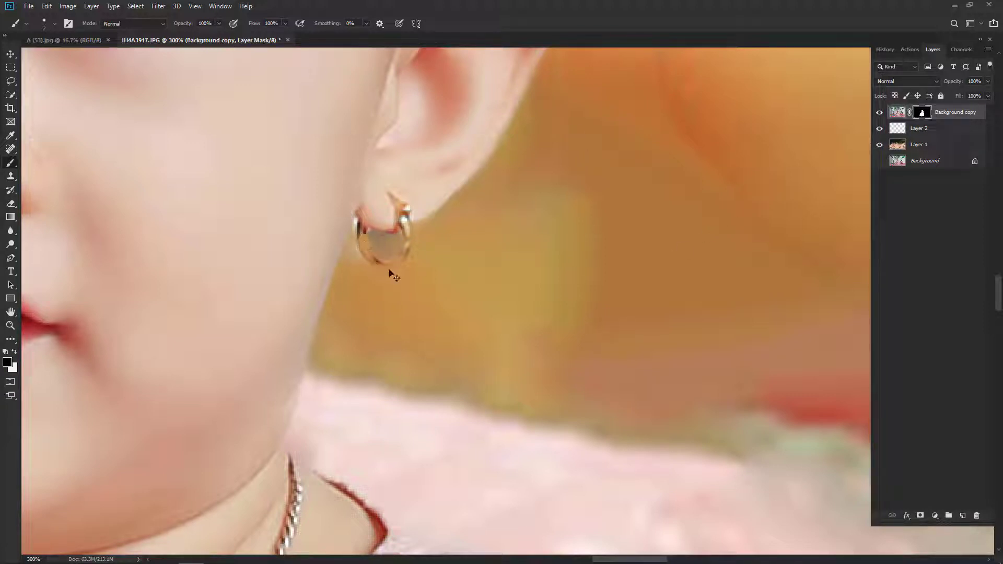
{"action": "key", "text": "x"}
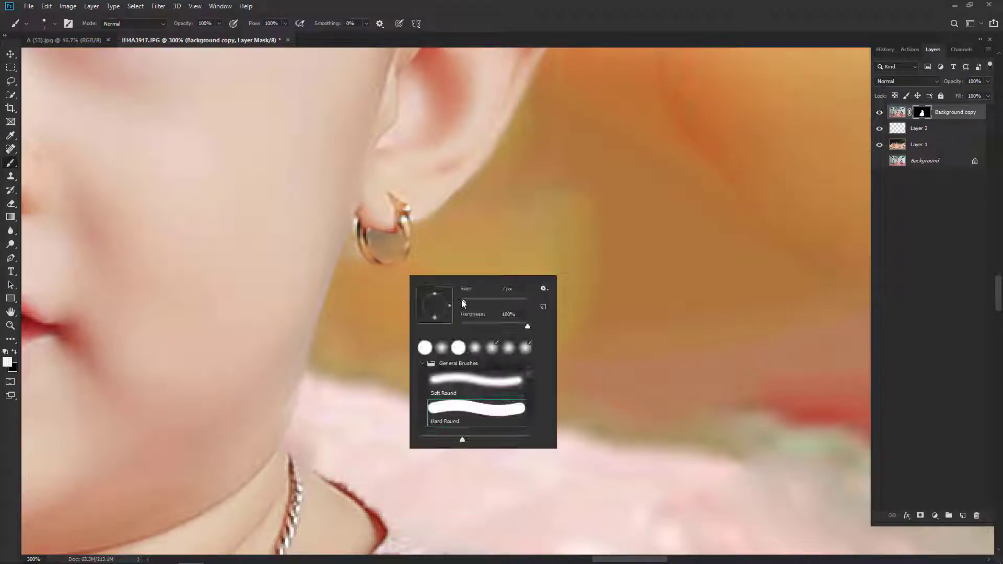
{"action": "left_click_drag", "start_coordinate": [464, 304], "coordinate": [462, 303]}
{"action": "key", "text": "Return"}
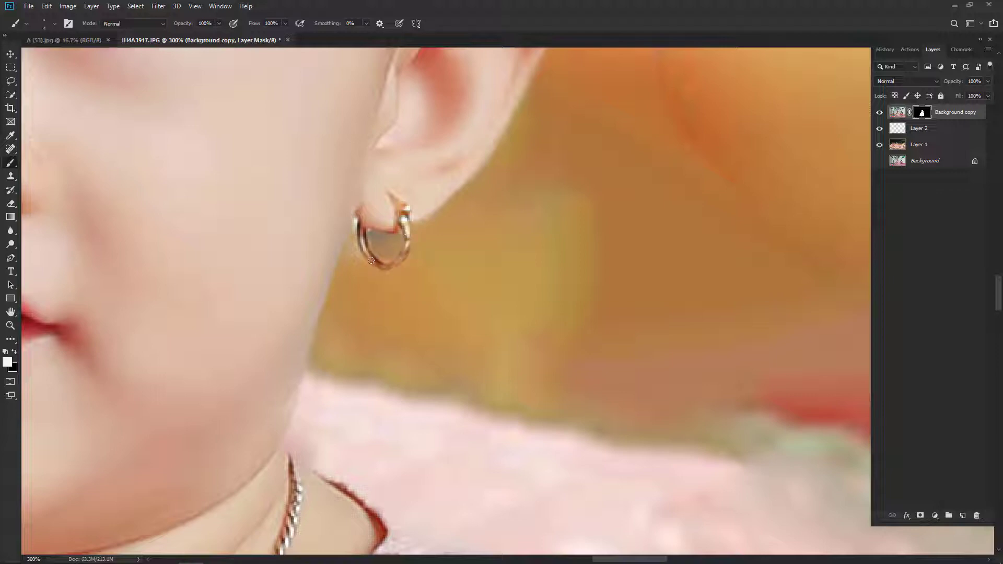
{"action": "scroll", "coordinate": [483, 225], "scroll_direction": "down", "scroll_amount": 5}
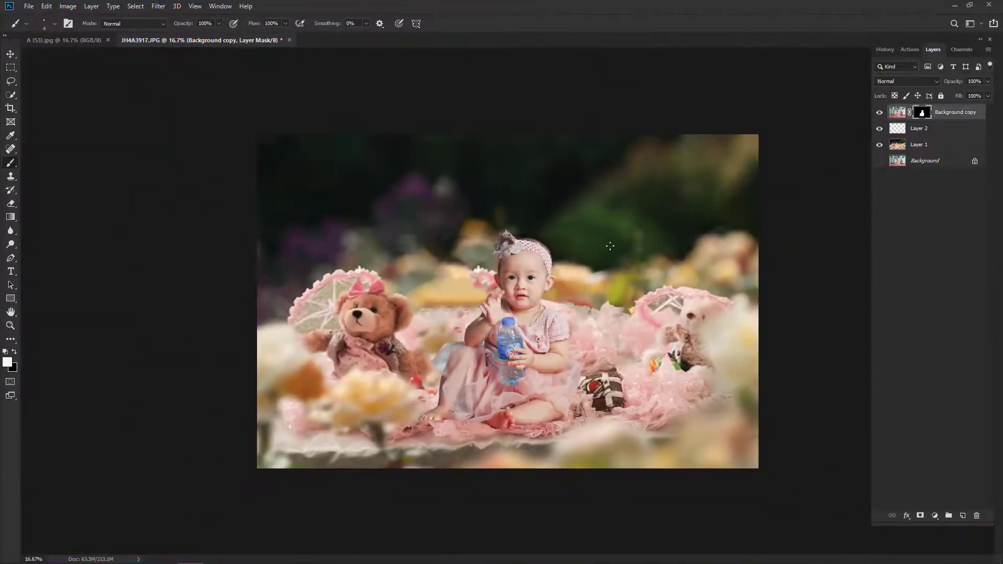
{"action": "scroll", "coordinate": [718, 315], "scroll_direction": "up", "scroll_amount": 3}
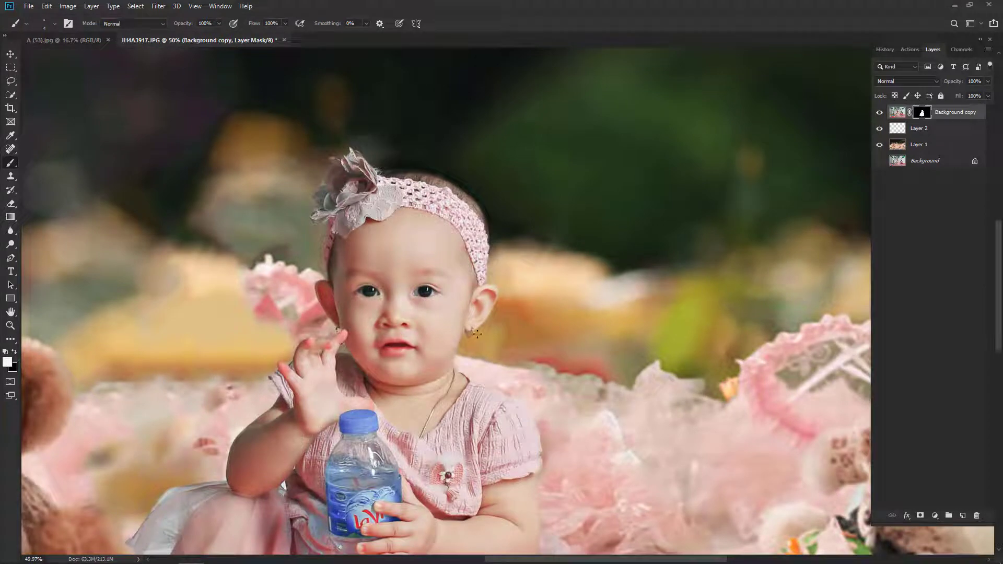
{"action": "scroll", "coordinate": [503, 369], "scroll_direction": "up", "scroll_amount": 3}
{"action": "scroll", "coordinate": [589, 352], "scroll_direction": "up", "scroll_amount": 2}
{"action": "scroll", "coordinate": [629, 357], "scroll_direction": "down", "scroll_amount": 5}
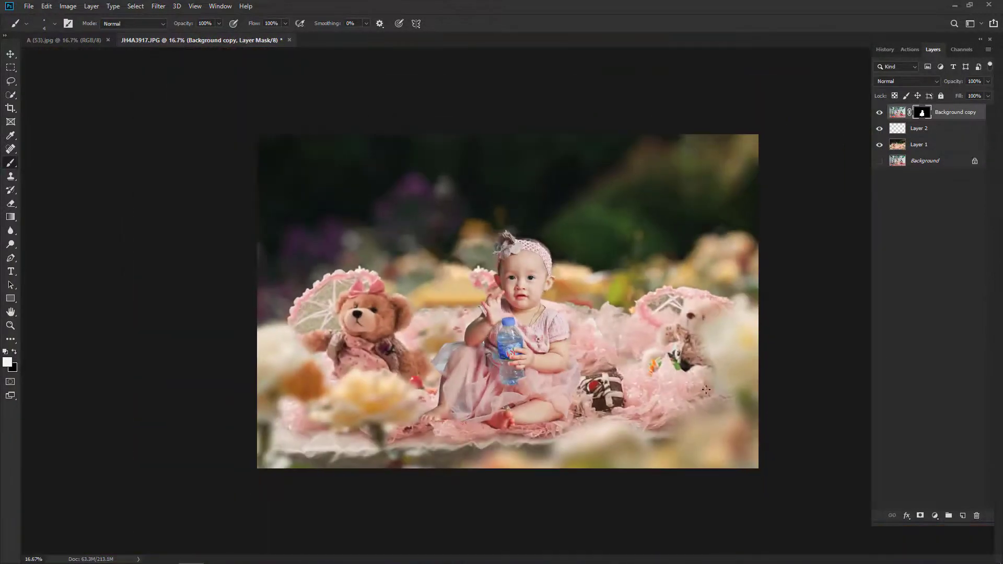
{"action": "scroll", "coordinate": [508, 302], "scroll_direction": "up", "scroll_amount": 1}
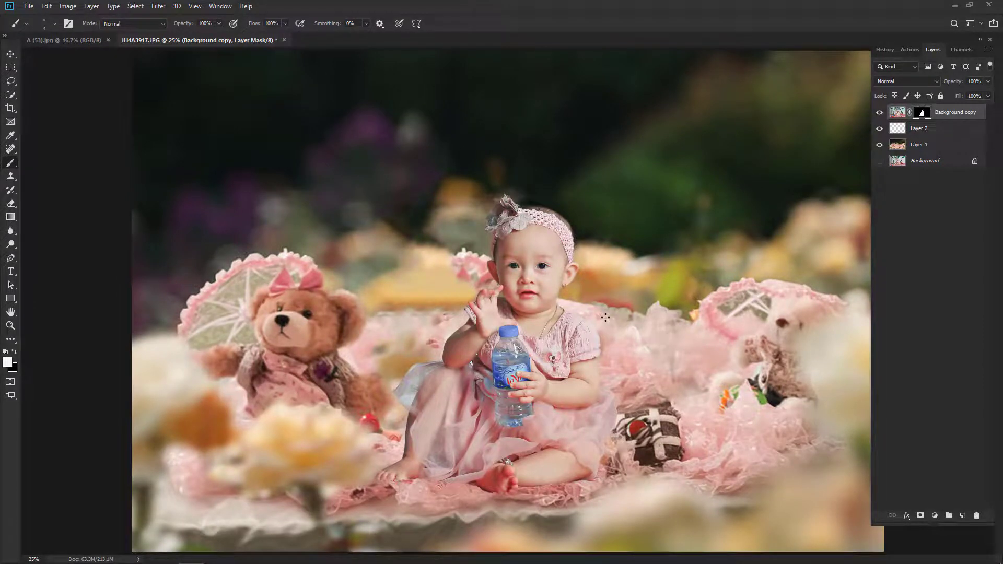
{"action": "key", "text": "v"}
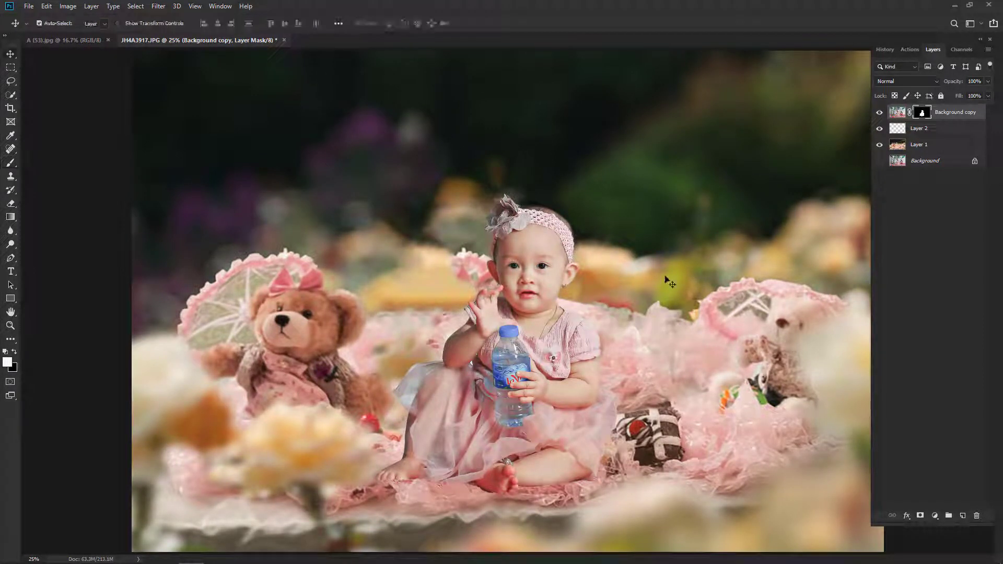
{"action": "scroll", "coordinate": [589, 374], "scroll_direction": "down", "scroll_amount": 1}
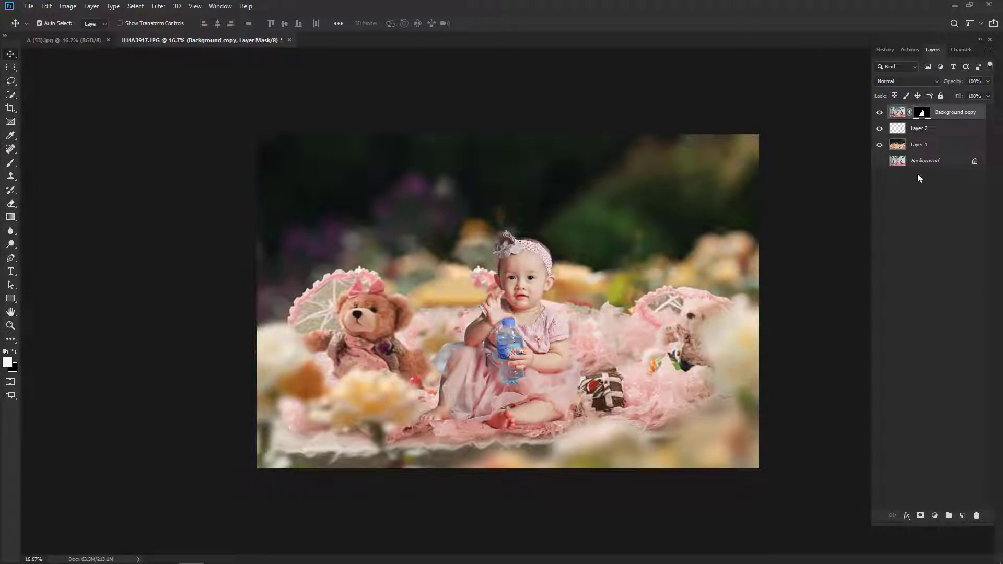
Add a new layer named 'ray sang' above Layer 2, reset colours, and enter Quick Mask
{"action": "left_click", "coordinate": [951, 131]}
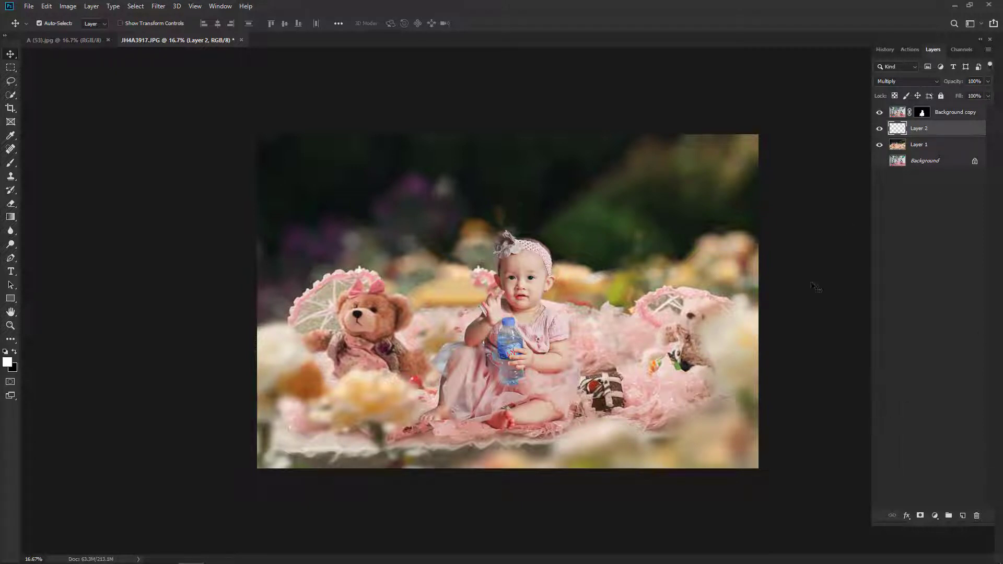
{"action": "left_click", "coordinate": [963, 516]}
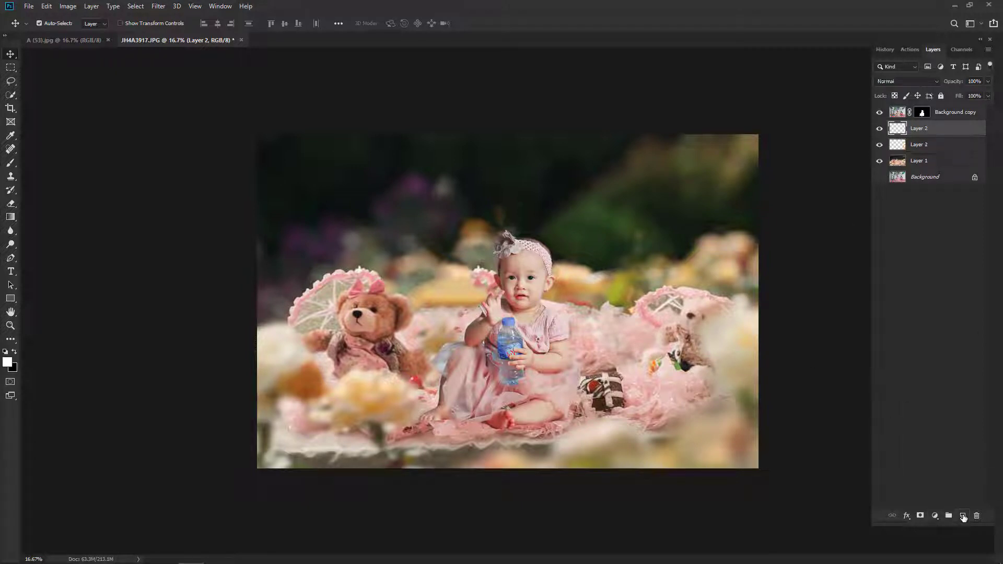
{"action": "double_click", "coordinate": [919, 129]}
{"action": "type", "text": "ray sang"}
{"action": "key", "text": "Return"}
{"action": "key", "text": "d"}
{"action": "key", "text": "q"}
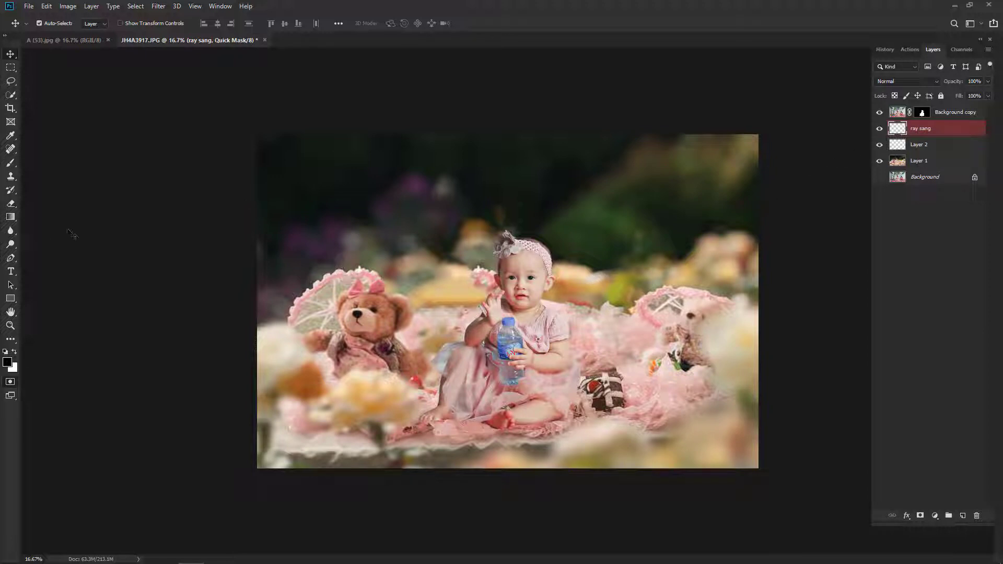
Replace the Gradient tool presets with the Neutral Density gradient set
{"action": "left_click", "coordinate": [11, 219]}
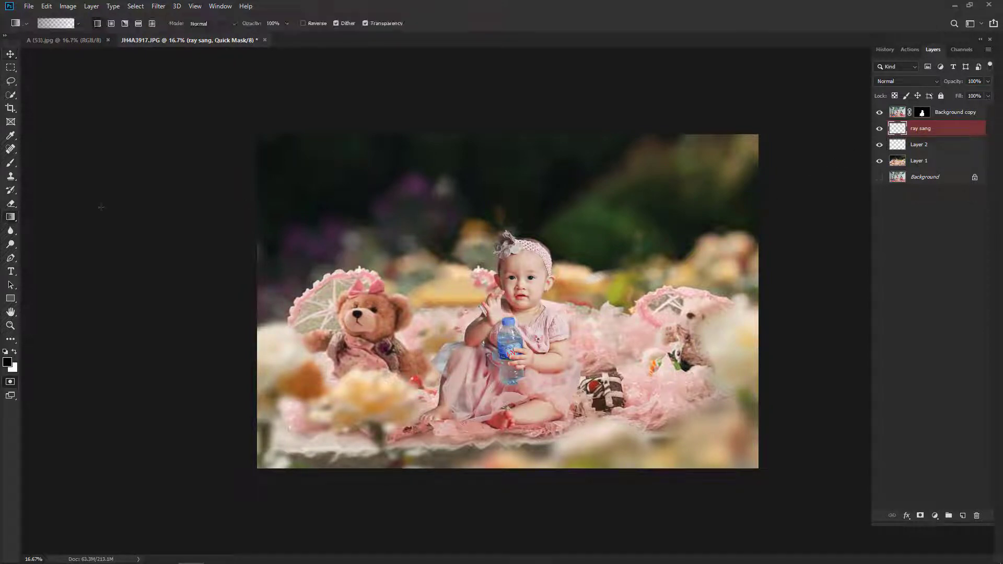
{"action": "left_click", "coordinate": [78, 24]}
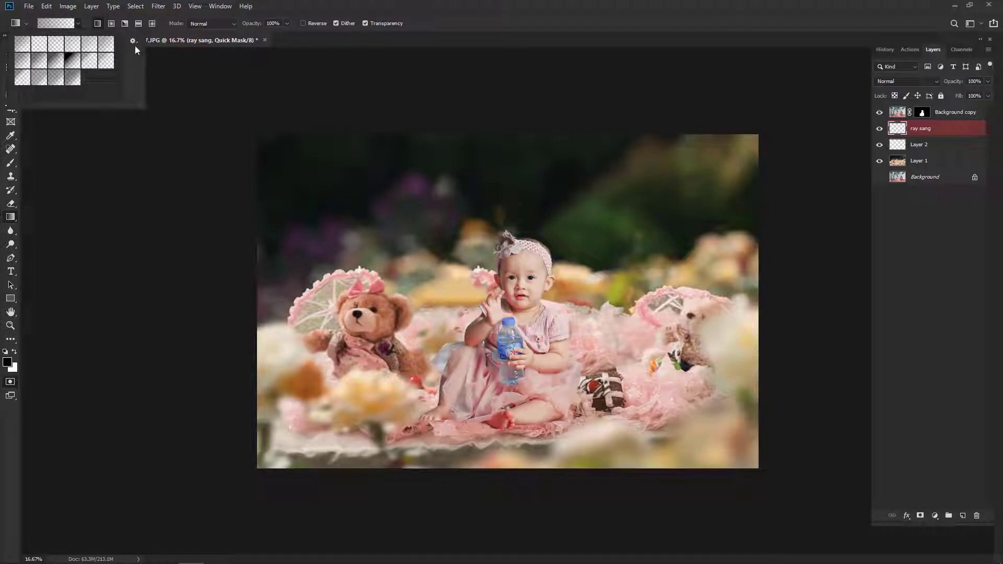
{"action": "left_click", "coordinate": [77, 24]}
{"action": "left_click", "coordinate": [77, 23]}
{"action": "left_click", "coordinate": [133, 41]}
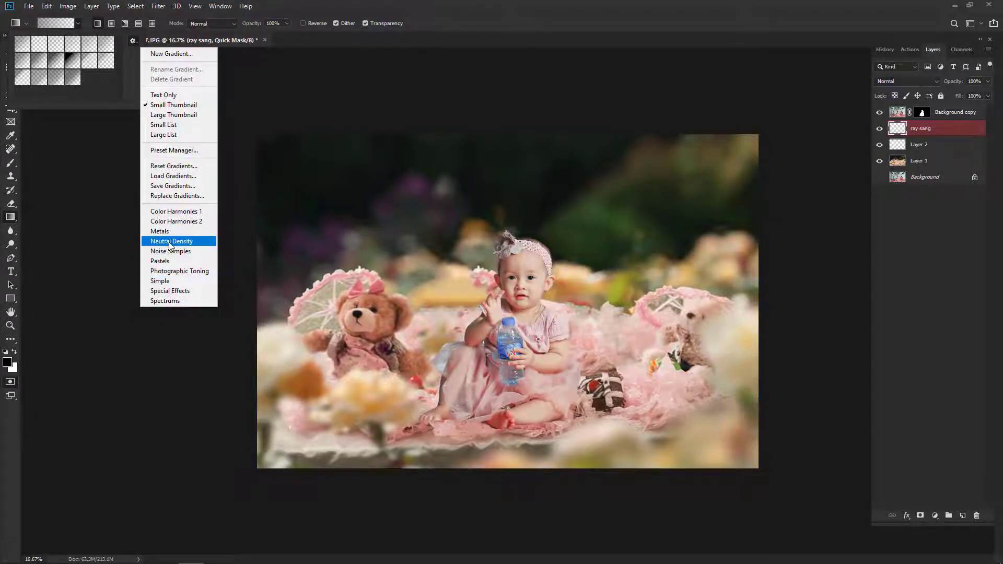
{"action": "left_click", "coordinate": [200, 245]}
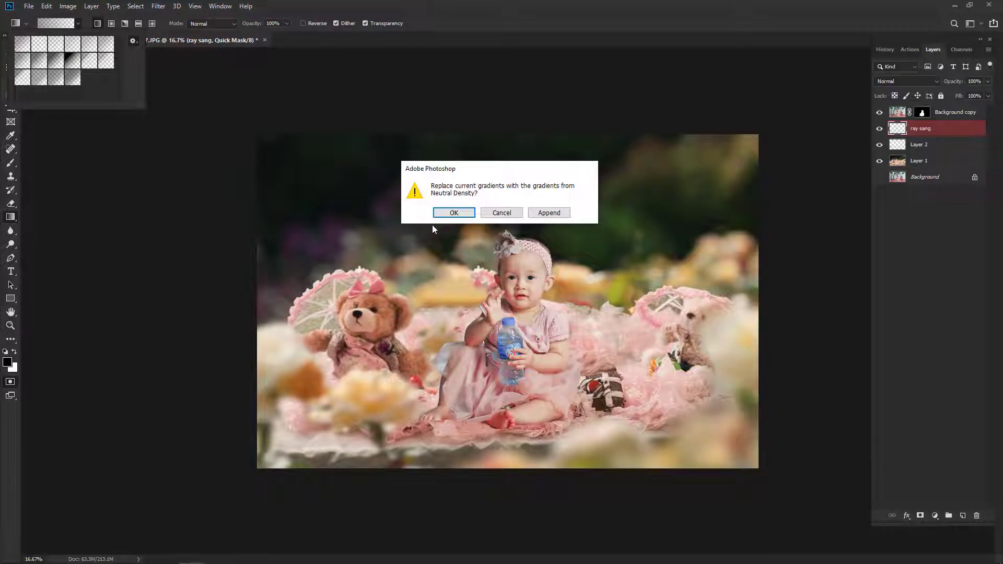
{"action": "left_click", "coordinate": [438, 212]}
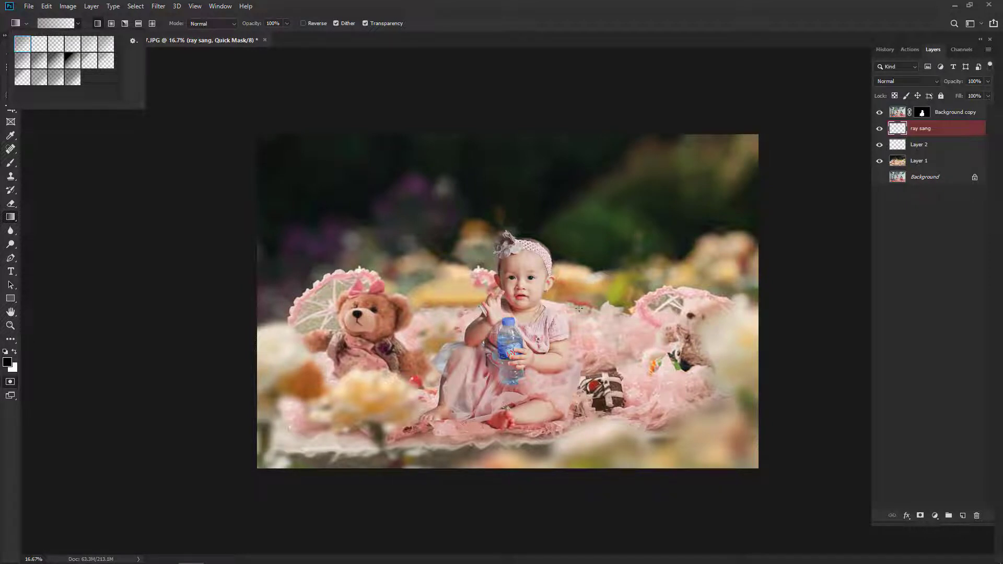
Draw a Neutral Density Quick Mask gradient from the top-right corner toward the baby, then convert it to a selection
{"action": "left_click", "coordinate": [760, 133]}
{"action": "left_click_drag", "start_coordinate": [760, 133], "coordinate": [560, 330]}
{"action": "left_click_drag", "start_coordinate": [631, 317], "coordinate": [631, 318]}
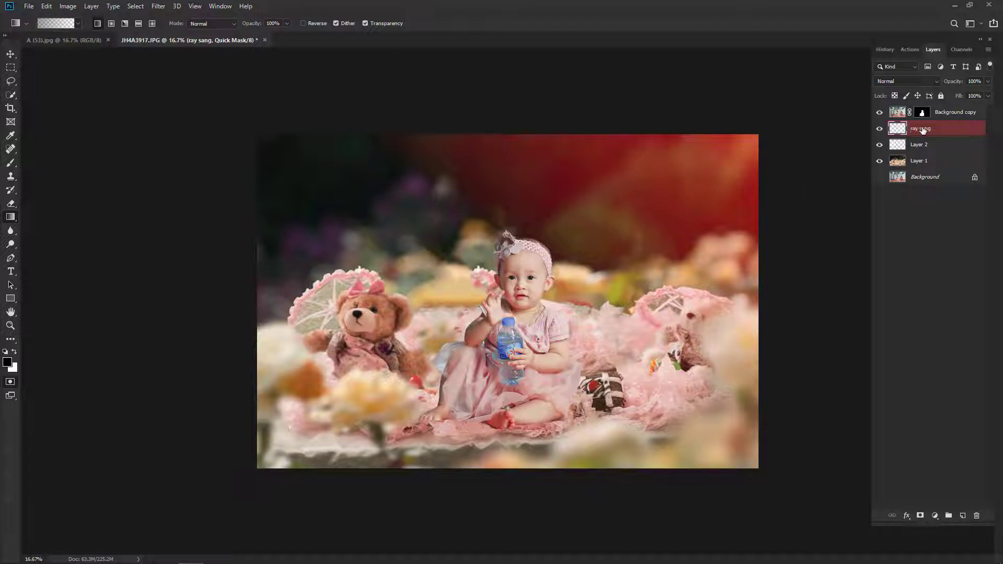
{"action": "key", "text": "q"}
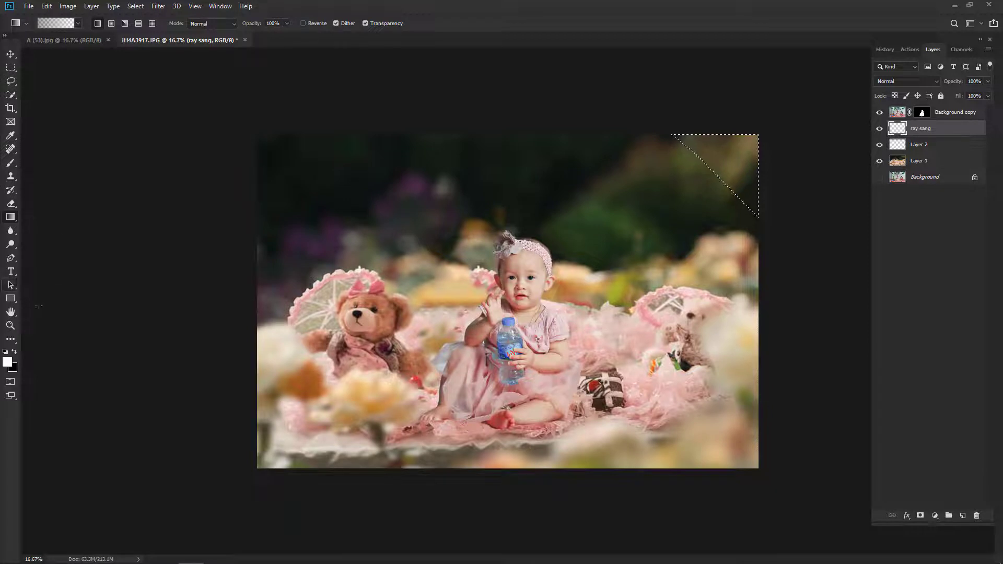
{"action": "key", "text": "i"}
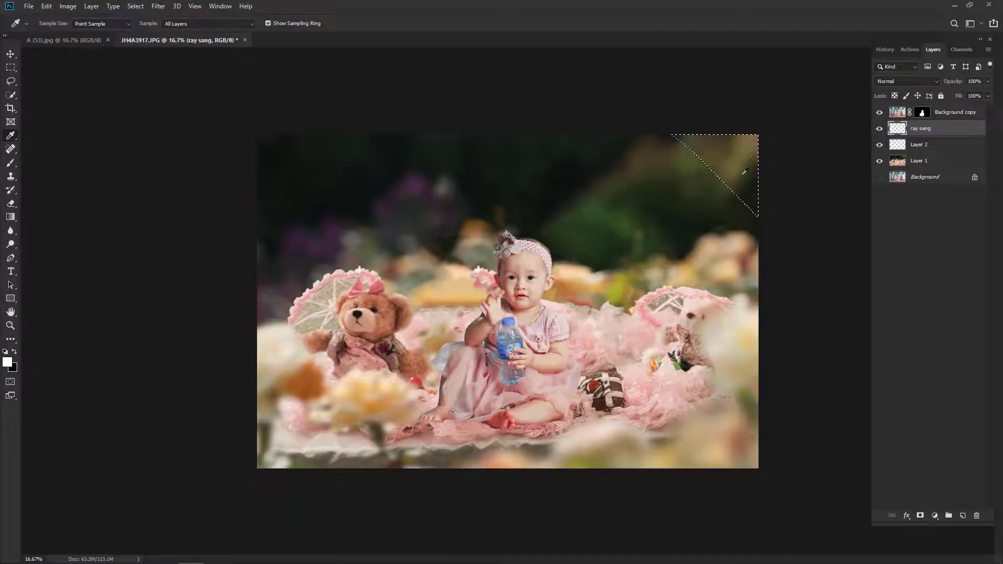
Fill the selection with a warm tan sampled from the image, then deselect
{"action": "left_click", "coordinate": [705, 240]}
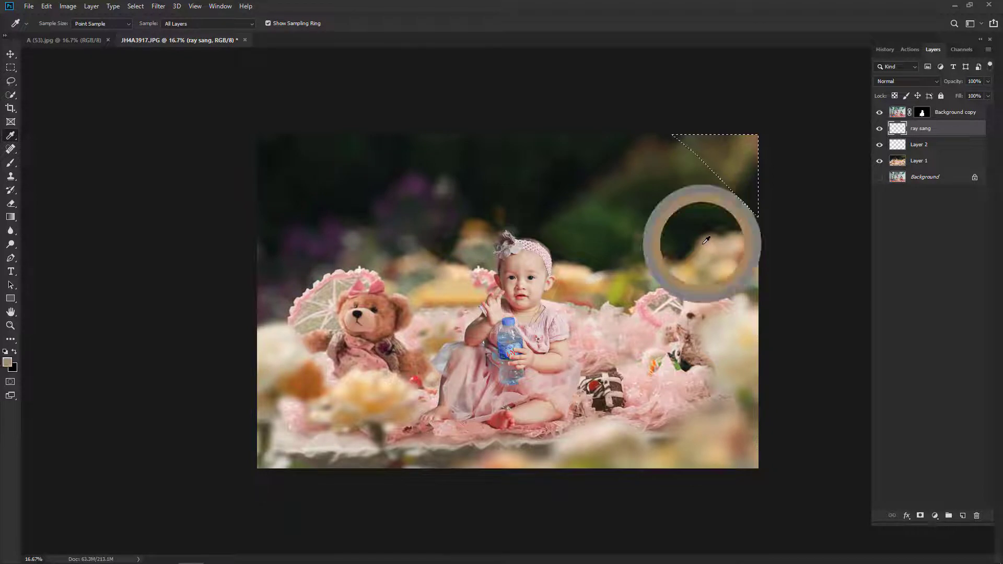
{"action": "left_click", "coordinate": [706, 241]}
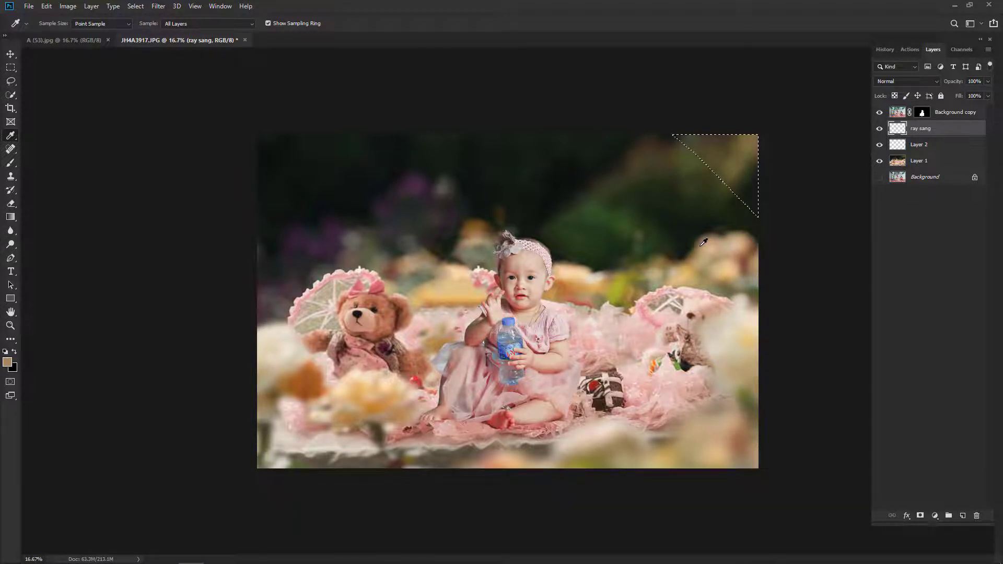
{"action": "key", "text": "alt+BackSpace"}
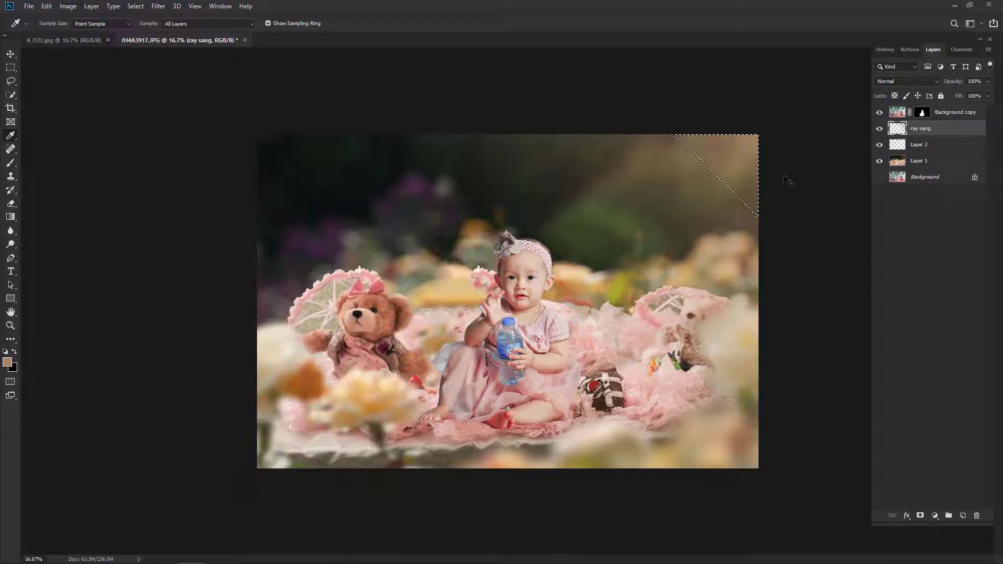
{"action": "key", "text": "ctrl+d"}
{"action": "left_click", "coordinate": [901, 79]}
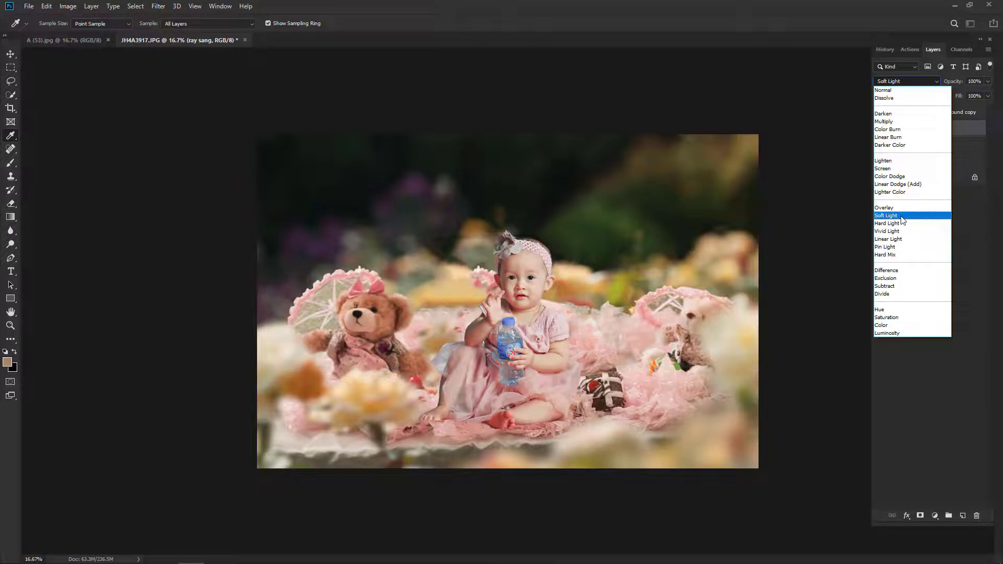
Blend the ray sang layer as Soft Light and apply Levels with midtones 2.42, white point 213
{"action": "left_click", "coordinate": [902, 215]}
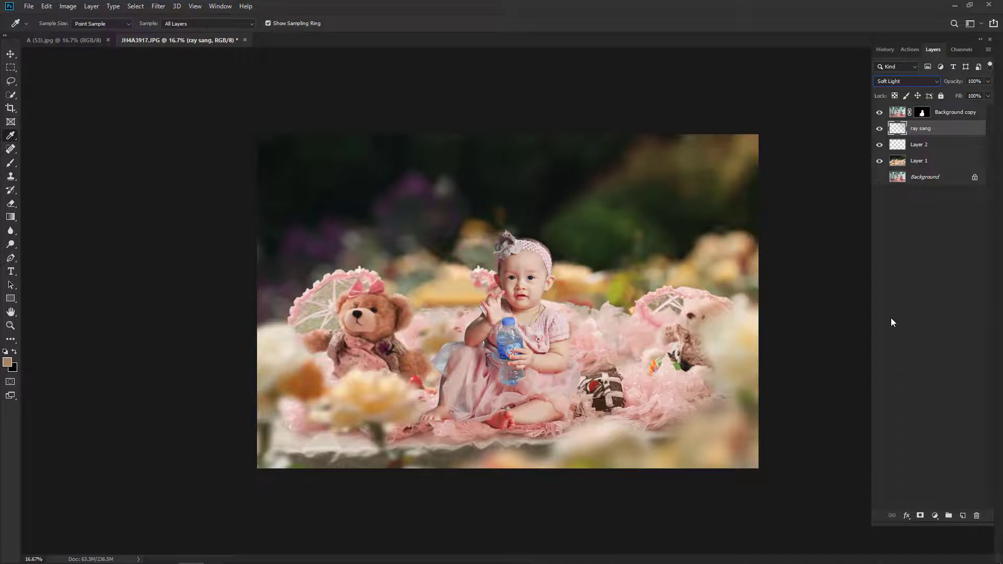
{"action": "key", "text": "ctrl+l"}
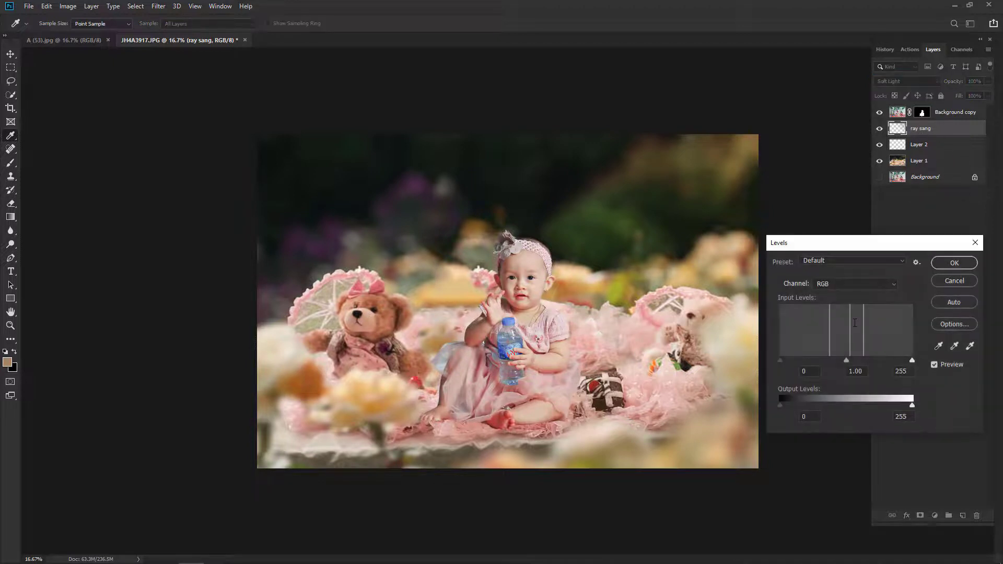
{"action": "left_click_drag", "start_coordinate": [858, 245], "coordinate": [887, 281]}
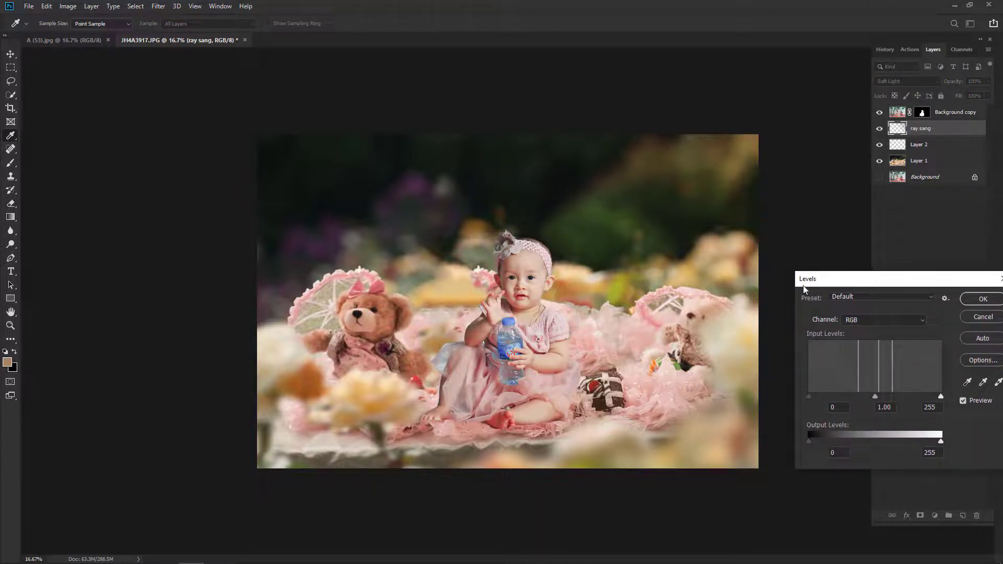
{"action": "left_click_drag", "start_coordinate": [874, 397], "coordinate": [829, 397]}
{"action": "left_click_drag", "start_coordinate": [940, 396], "coordinate": [906, 396]}
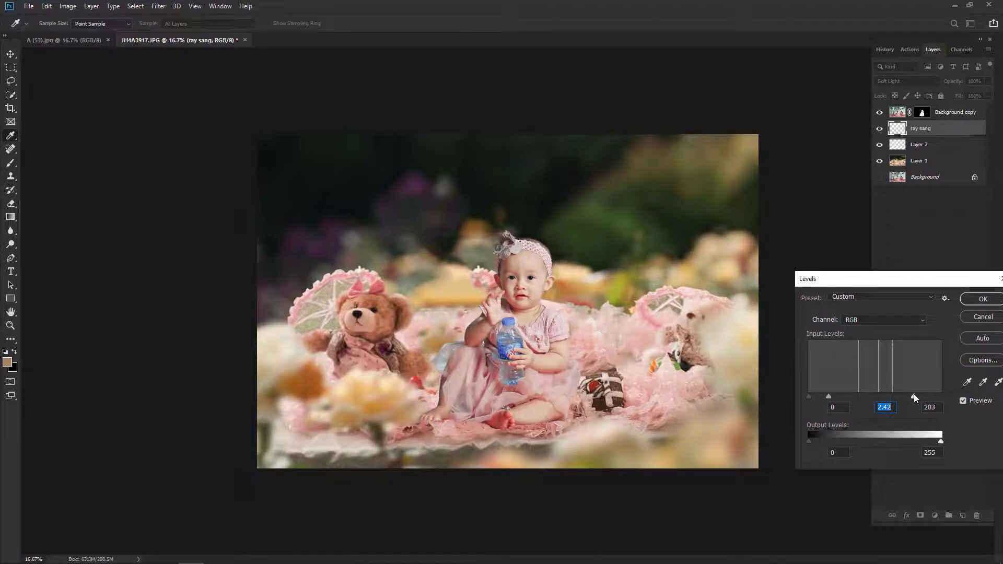
{"action": "left_click", "coordinate": [981, 298]}
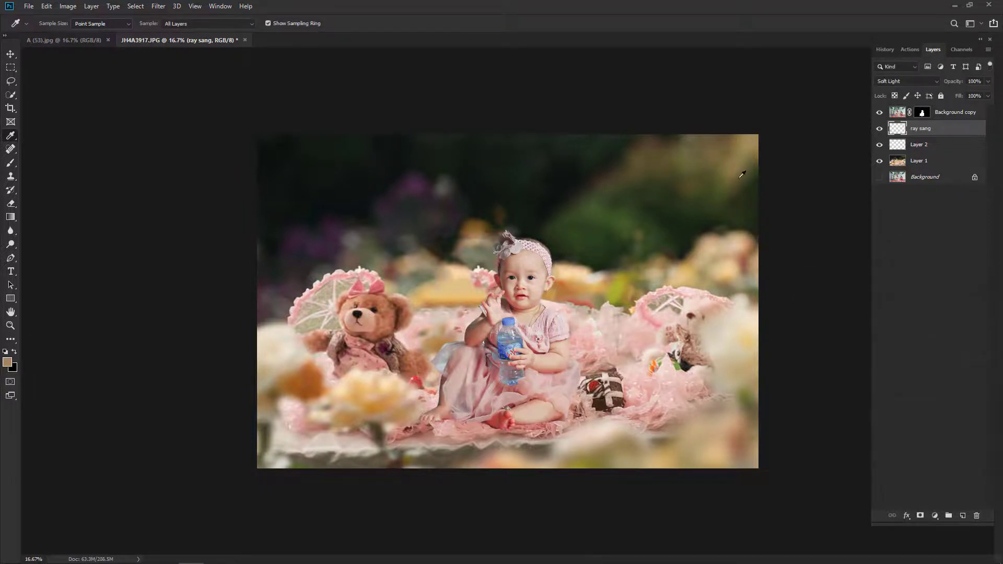
Toggle the ray sang layer's visibility off and on to compare, then revisit its blend mode
{"action": "left_click", "coordinate": [878, 128]}
{"action": "left_click", "coordinate": [878, 129]}
{"action": "left_click", "coordinate": [909, 81]}
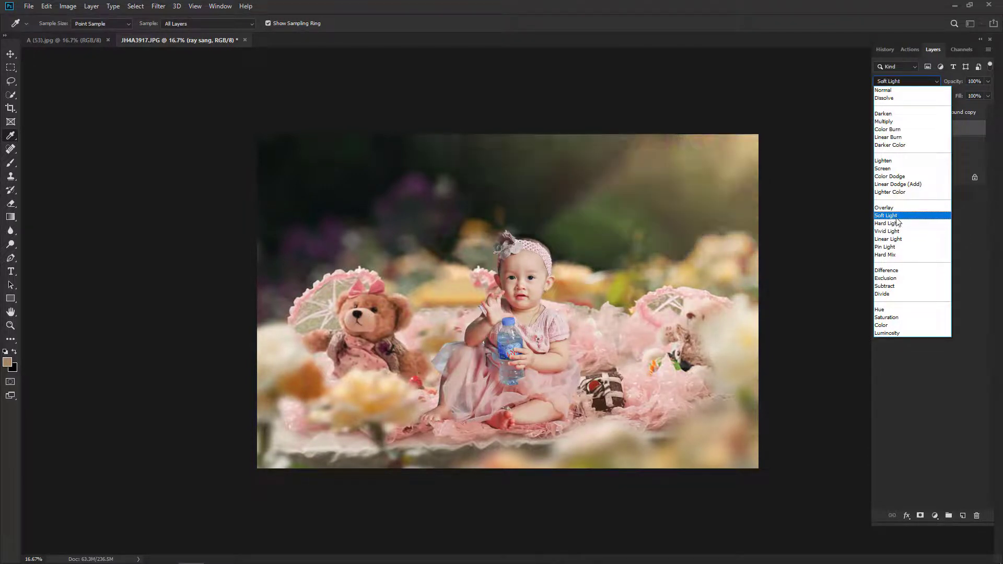
Confirm Soft Light for the ray sang layer, then zoom in and back out to view the whole image
{"action": "left_click", "coordinate": [895, 216]}
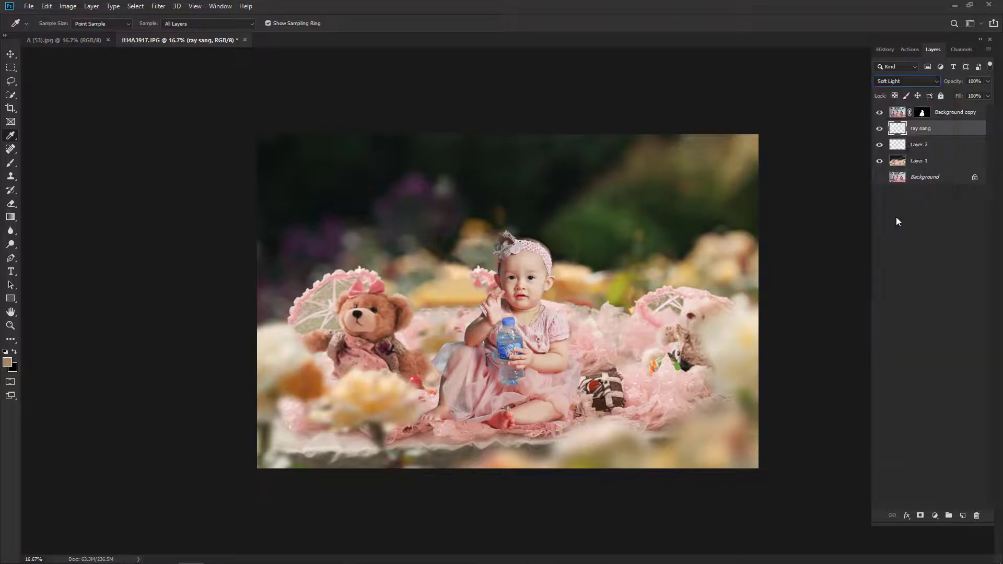
{"action": "key", "text": "ctrl+plus"}
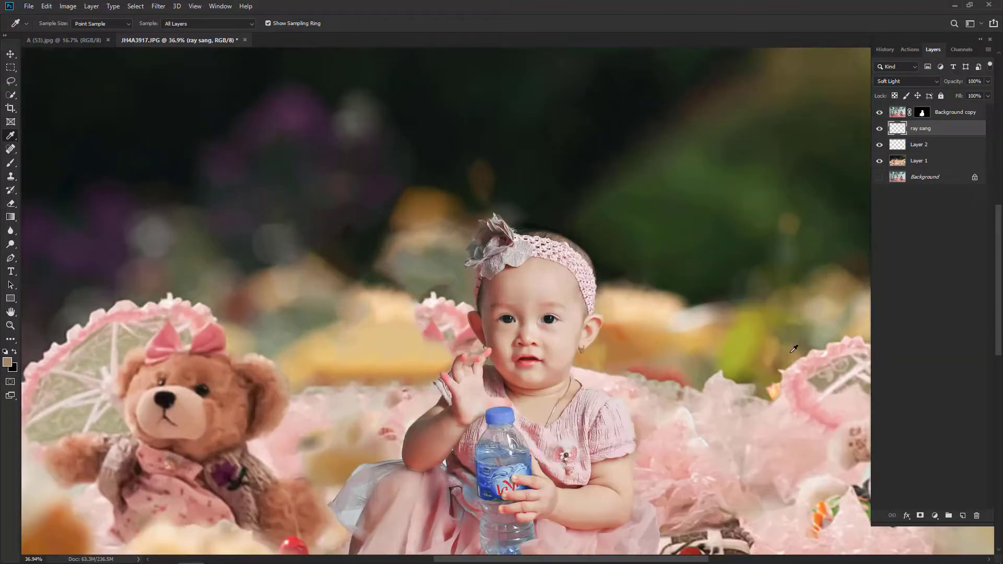
{"action": "key", "text": "ctrl+minus"}
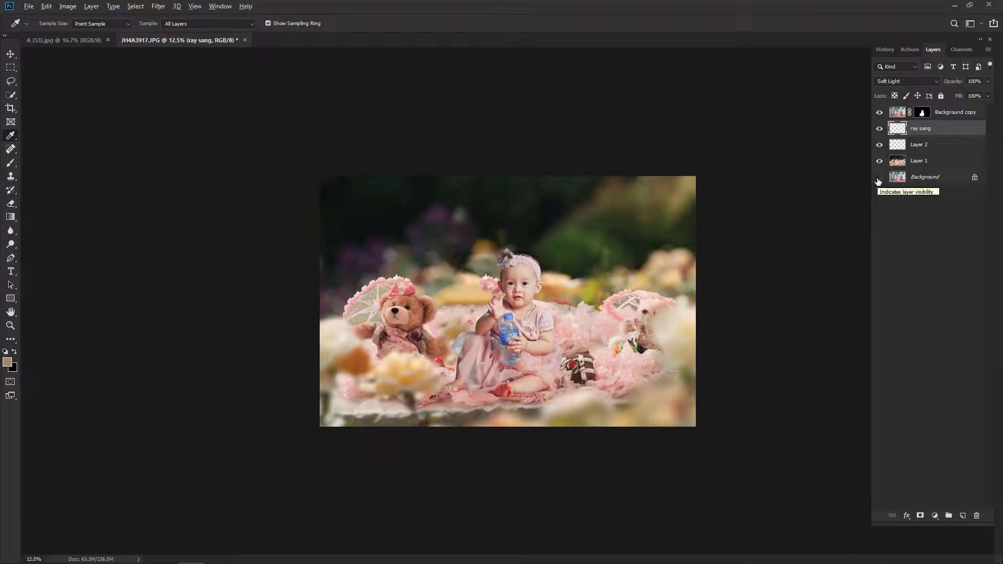
{"action": "left_click", "coordinate": [877, 180], "text": "alt"}
{"action": "left_click", "coordinate": [878, 181], "text": "alt"}
{"action": "left_click", "coordinate": [878, 181], "text": "alt"}
{"action": "left_click", "coordinate": [878, 181], "text": "alt"}
{"action": "left_click", "coordinate": [877, 180], "text": "alt"}
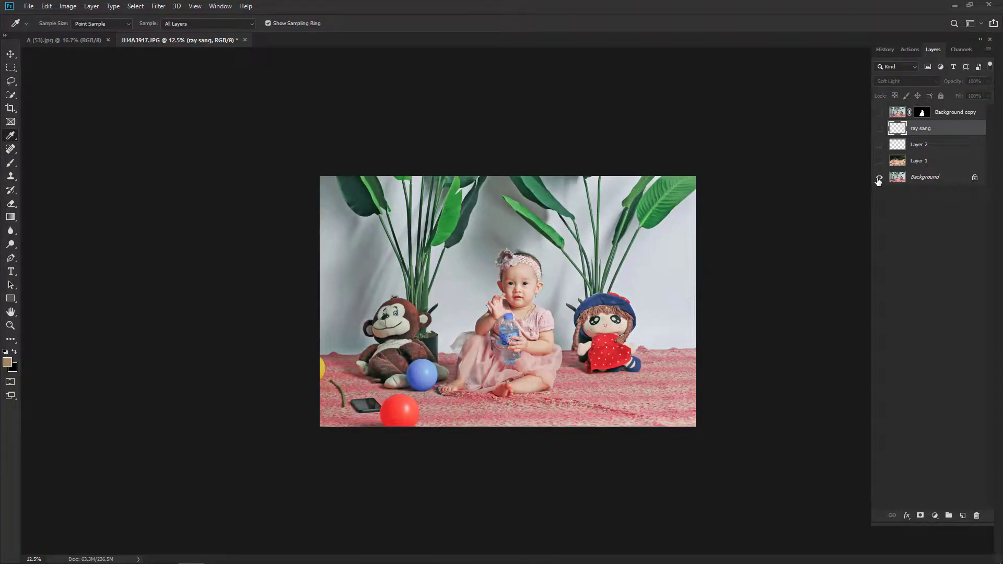
{"action": "left_click", "coordinate": [878, 180], "text": "alt"}
{"action": "left_click", "coordinate": [878, 180], "text": "alt"}
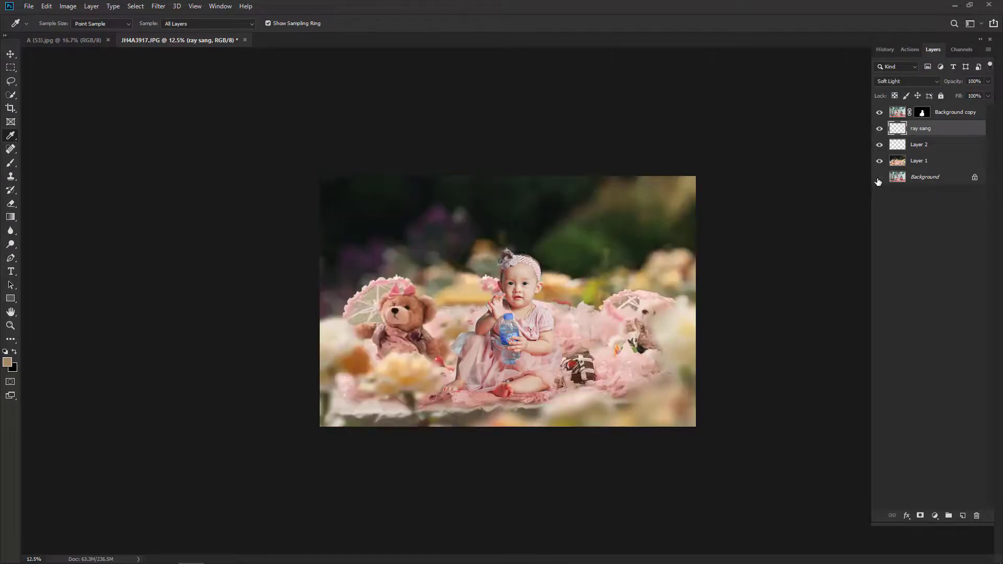
{"action": "left_click", "coordinate": [878, 181]}
{"action": "scroll", "coordinate": [510, 392], "scroll_direction": "up", "scroll_amount": 3}
{"action": "scroll", "coordinate": [633, 358], "scroll_direction": "up", "scroll_amount": 1}
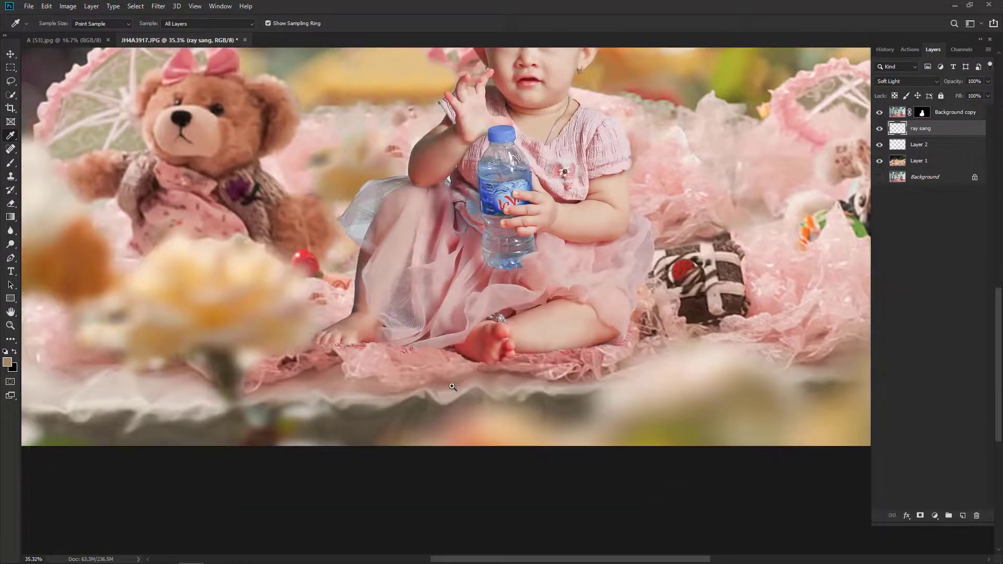
{"action": "scroll", "coordinate": [448, 370], "scroll_direction": "up", "scroll_amount": 1}
{"action": "scroll", "coordinate": [448, 370], "scroll_direction": "up", "scroll_amount": 1}
{"action": "scroll", "coordinate": [496, 268], "scroll_direction": "up", "scroll_amount": 1}
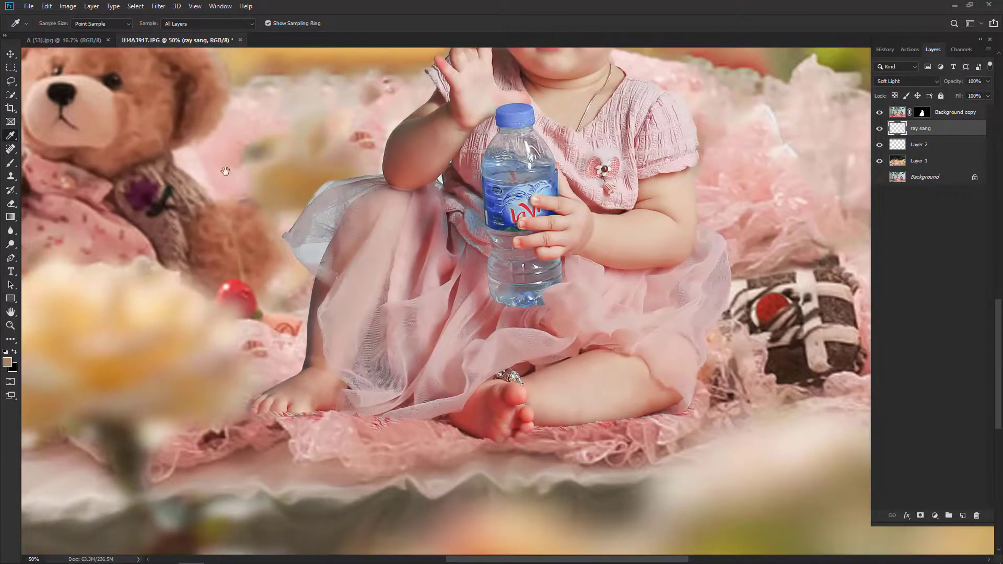
{"action": "key", "text": "ctrl+minus"}
{"action": "key", "text": "ctrl+minus"}
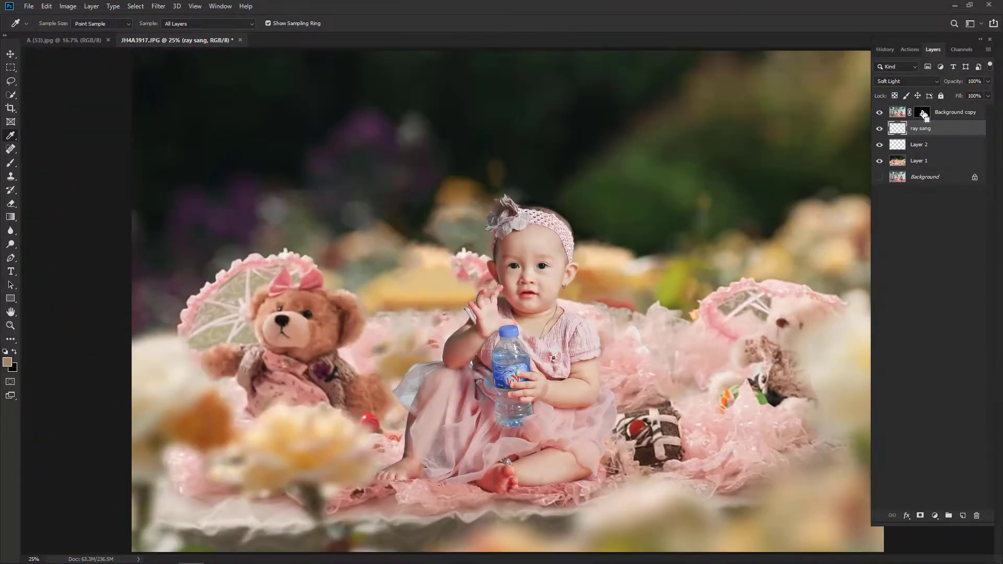
{"action": "left_click", "coordinate": [878, 178], "text": "alt"}
{"action": "left_click", "coordinate": [879, 178], "text": "alt"}
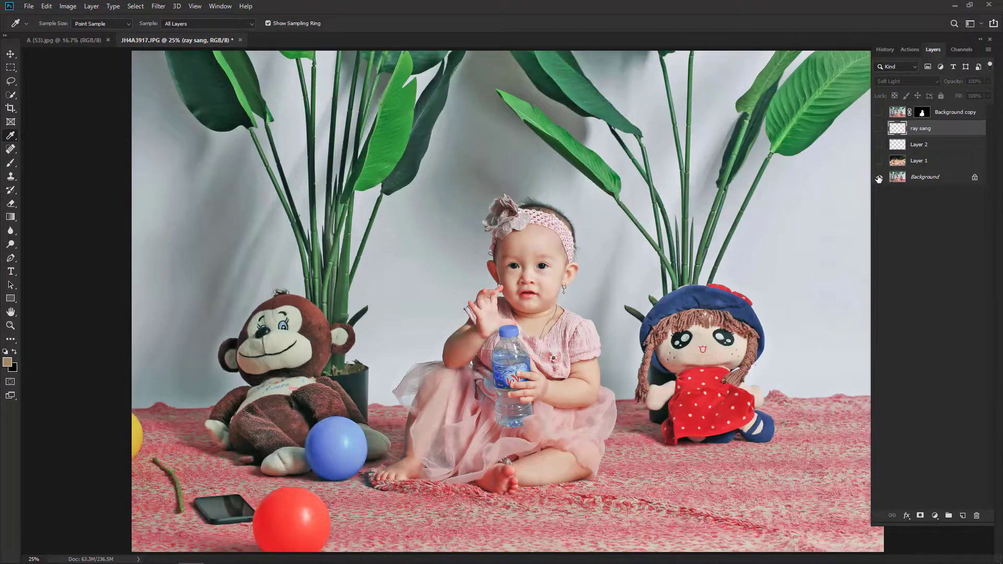
{"action": "left_click", "coordinate": [879, 177], "text": "alt"}
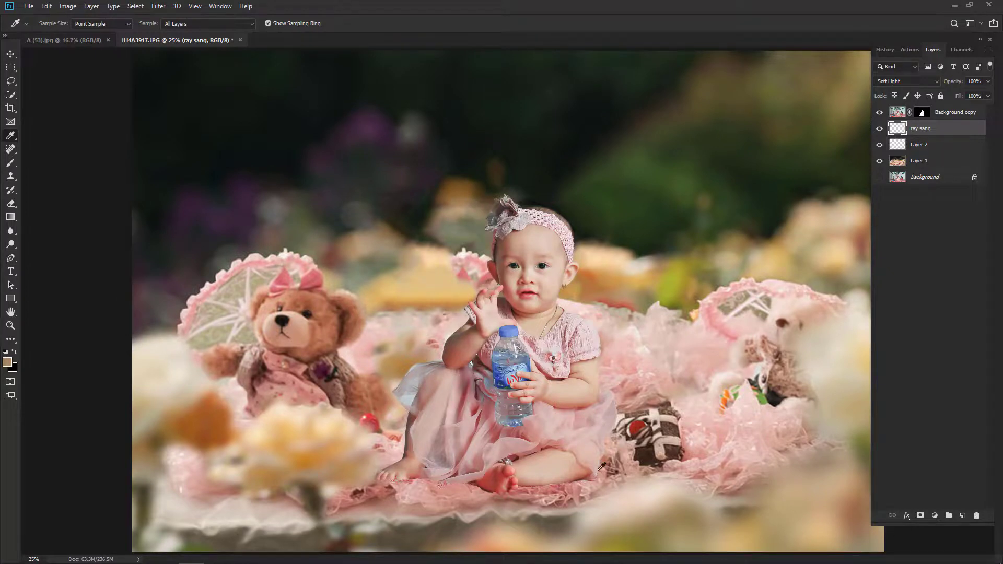
{"action": "key", "text": "ctrl+minus"}
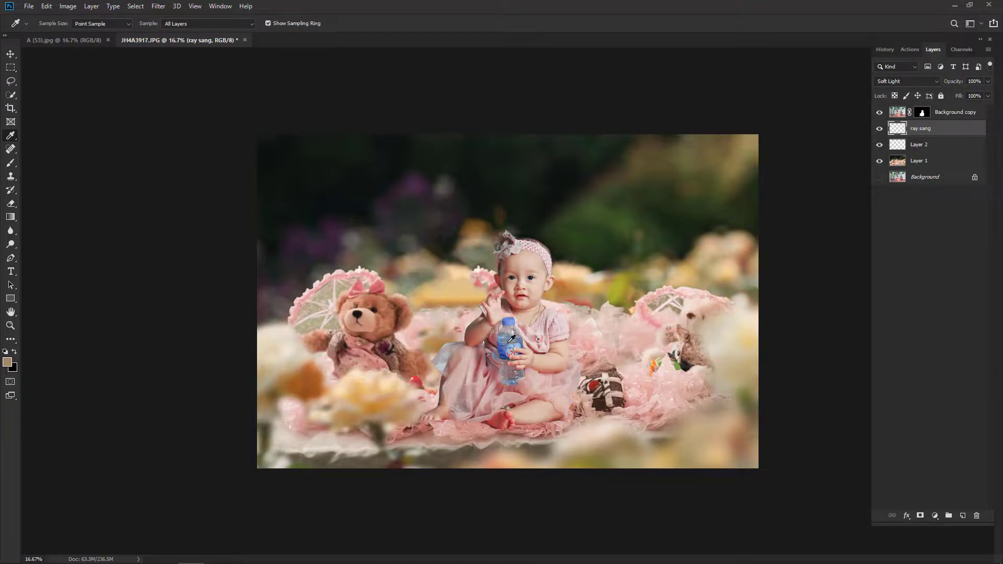
{"action": "scroll", "coordinate": [580, 307], "scroll_direction": "up", "scroll_amount": 3}
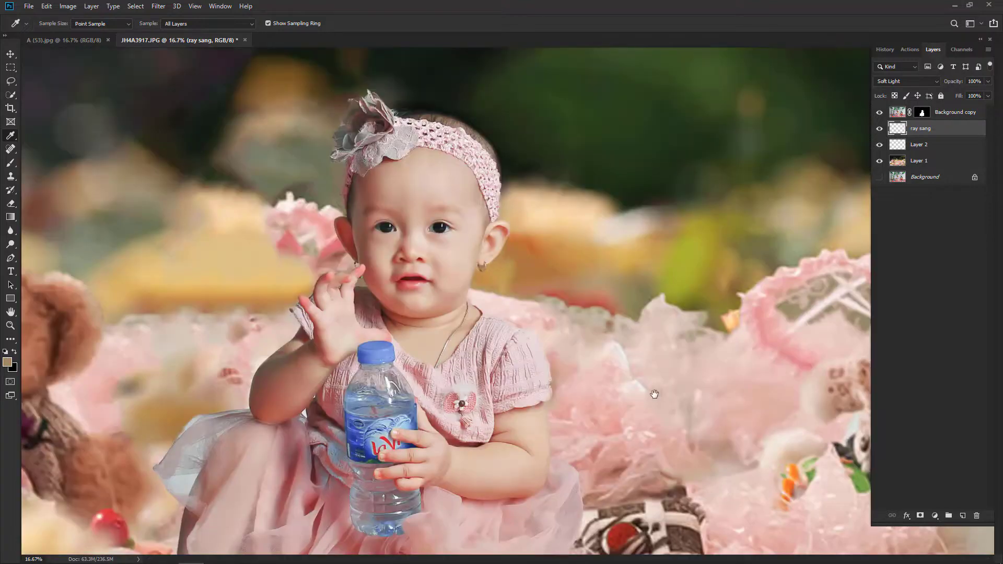
{"action": "scroll", "coordinate": [564, 354], "scroll_direction": "down", "scroll_amount": 2}
{"action": "scroll", "coordinate": [642, 343], "scroll_direction": "down", "scroll_amount": 2}
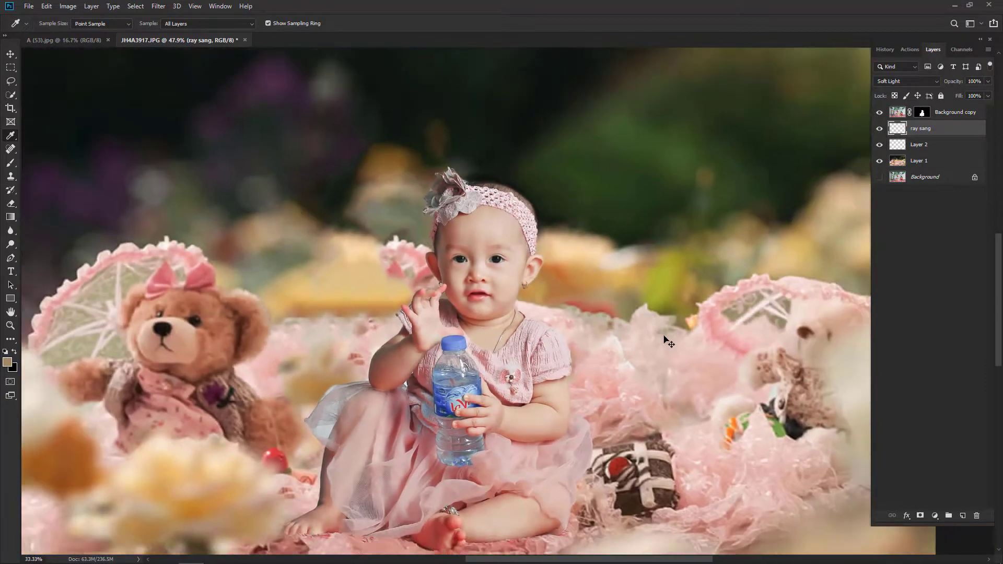
{"action": "scroll", "coordinate": [669, 342], "scroll_direction": "down", "scroll_amount": 1}
{"action": "scroll", "coordinate": [728, 353], "scroll_direction": "up", "scroll_amount": 1}
{"action": "scroll", "coordinate": [695, 418], "scroll_direction": "up", "scroll_amount": 2}
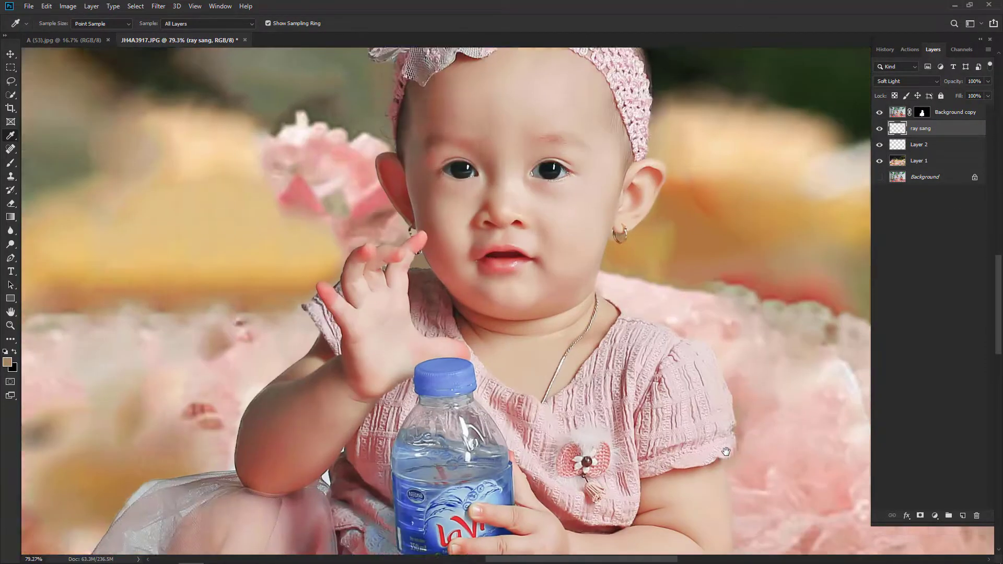
{"action": "left_click_drag", "start_coordinate": [725, 451], "coordinate": [450, 354]}
{"action": "left_click_drag", "start_coordinate": [475, 451], "coordinate": [576, 320]}
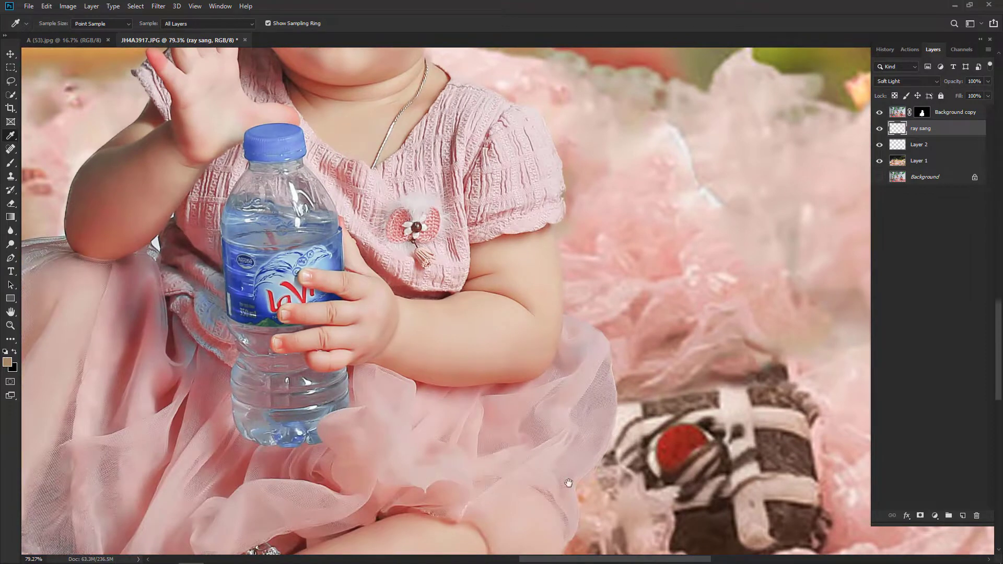
{"action": "left_click_drag", "start_coordinate": [568, 482], "coordinate": [631, 342]}
{"action": "left_click_drag", "start_coordinate": [367, 303], "coordinate": [544, 303]}
{"action": "left_click_drag", "start_coordinate": [320, 418], "coordinate": [358, 362]}
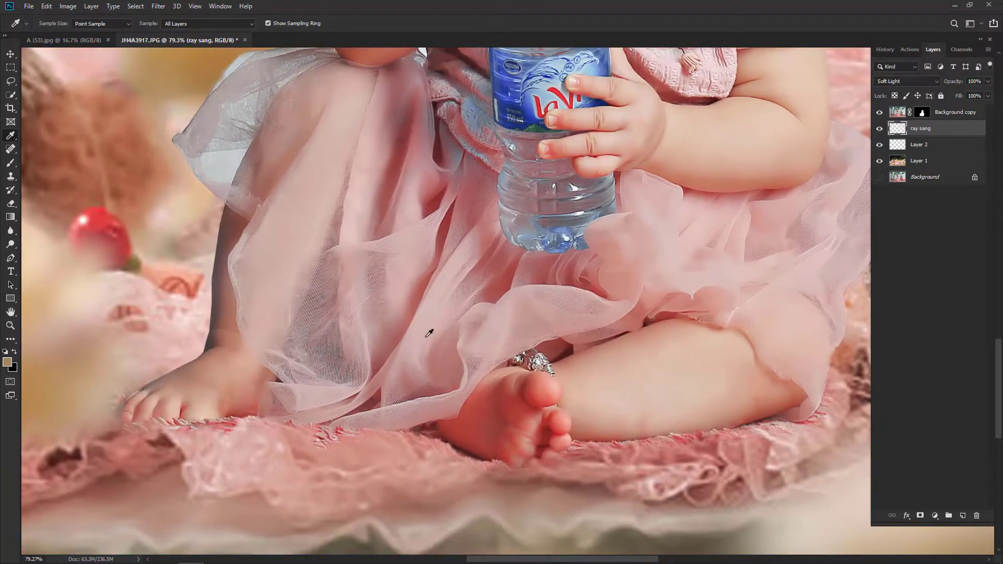
{"action": "key", "text": "ctrl+0"}
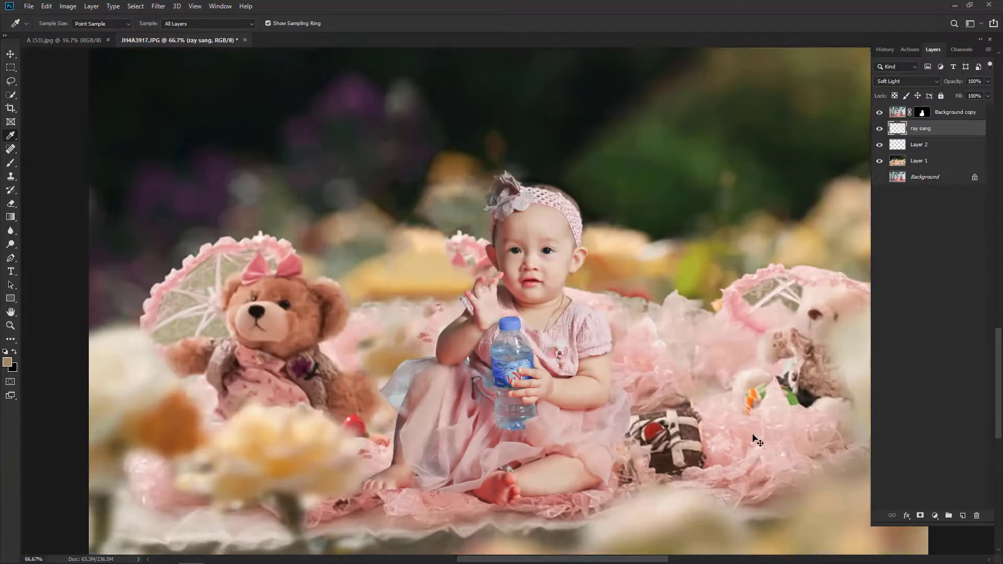
{"action": "key", "text": "ctrl+0"}
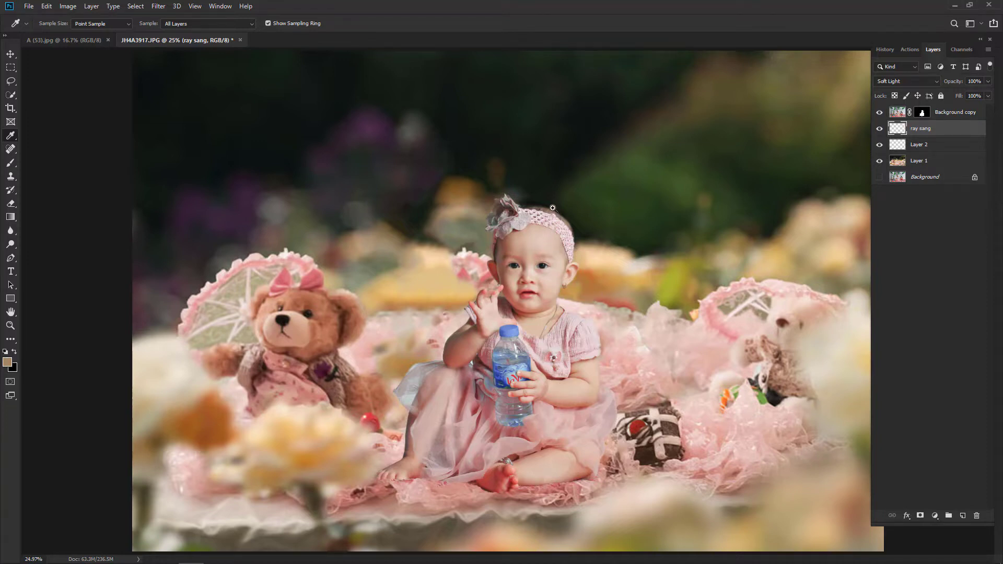
{"action": "left_click_drag", "start_coordinate": [511, 292], "coordinate": [609, 285]}
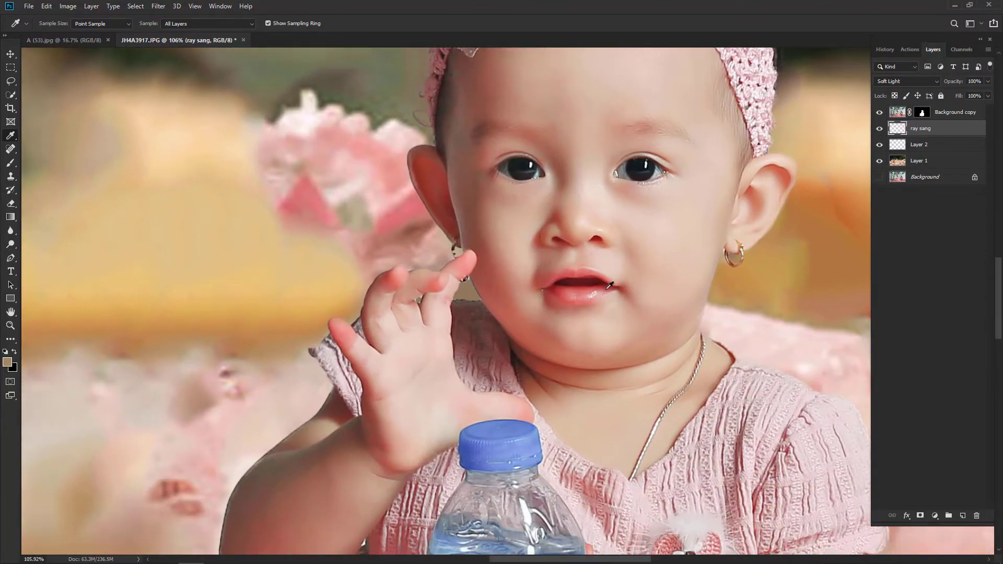
{"action": "key", "text": "ctrl+minus"}
{"action": "key", "text": "ctrl+minus"}
{"action": "key", "text": "ctrl+minus"}
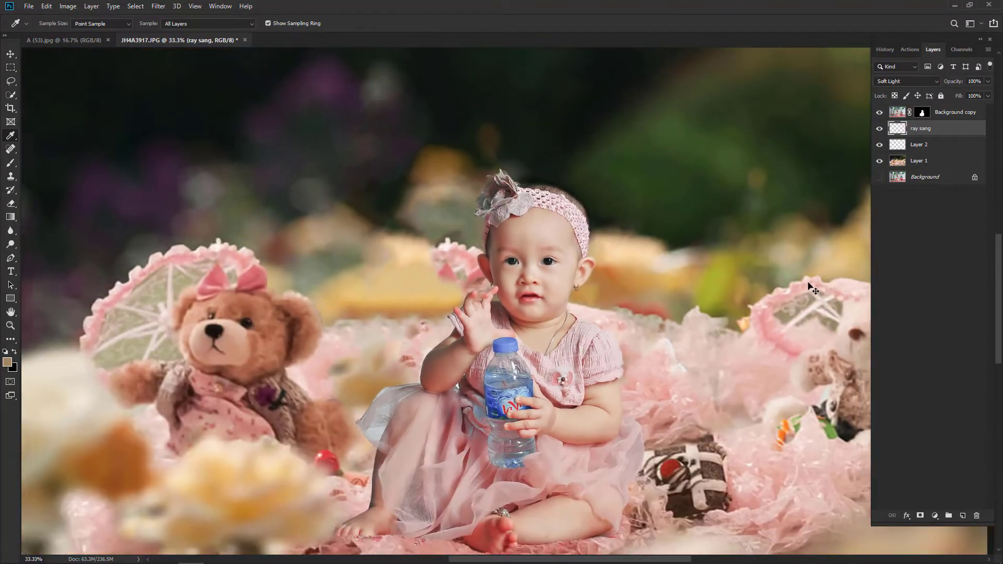